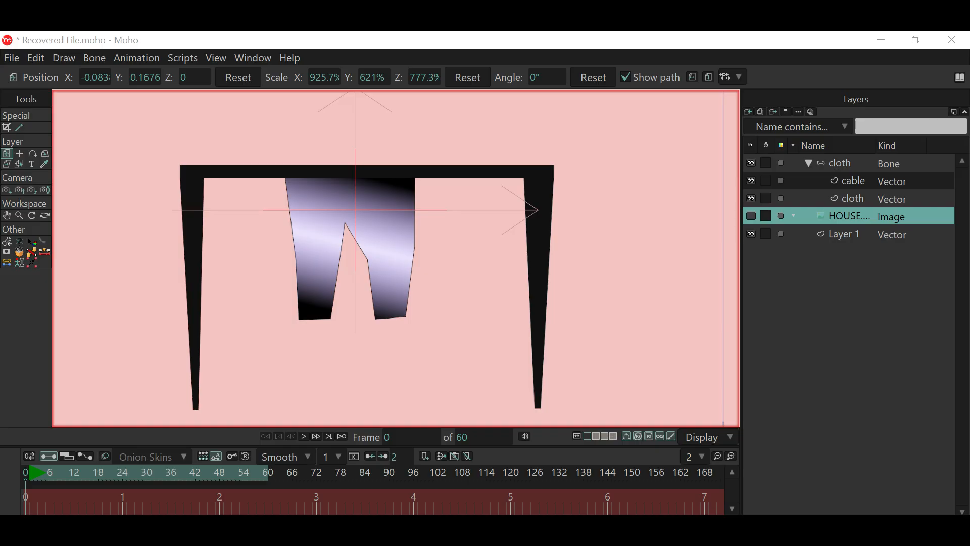
Select the cable layer and hide the cloth vector layer and Layer 1, leaving the cable shape shown alone.
click(751, 181)
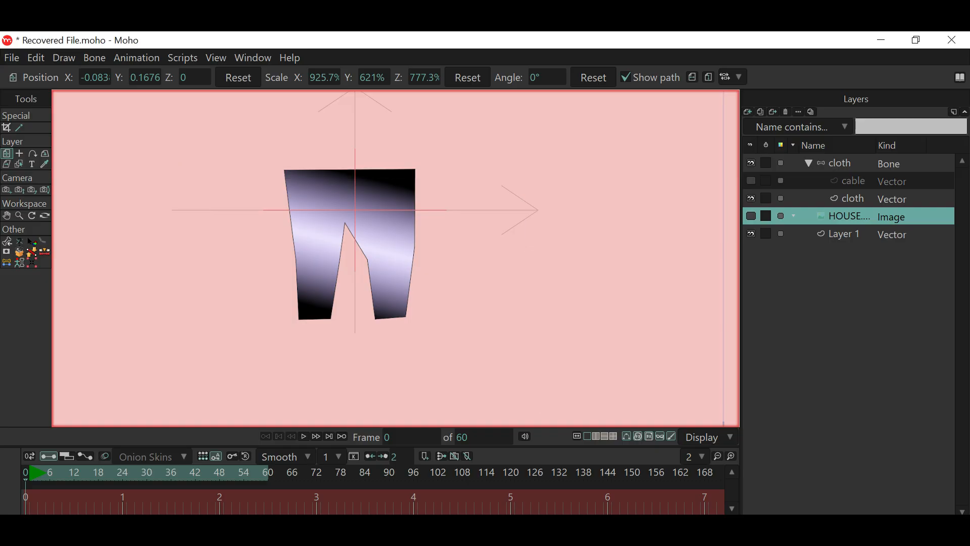
click(854, 181)
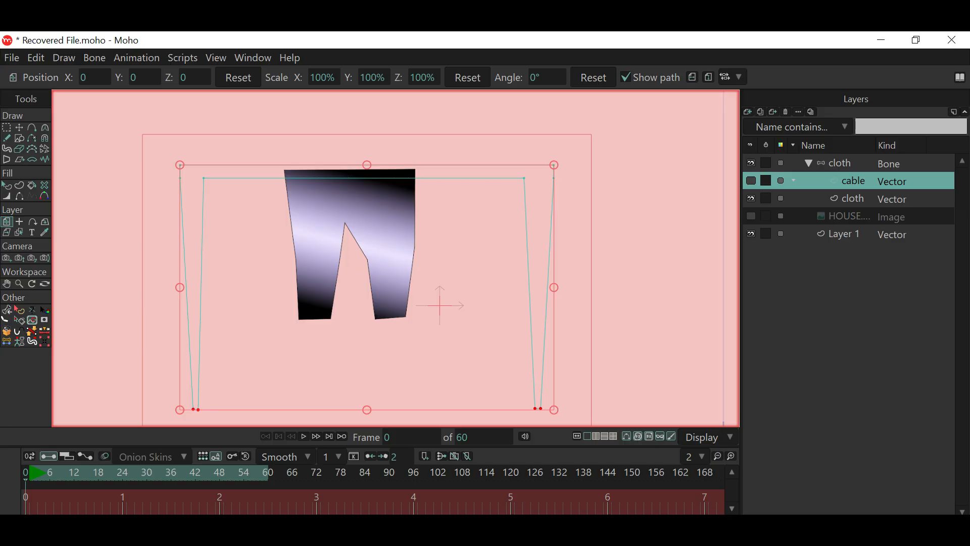
click(751, 199)
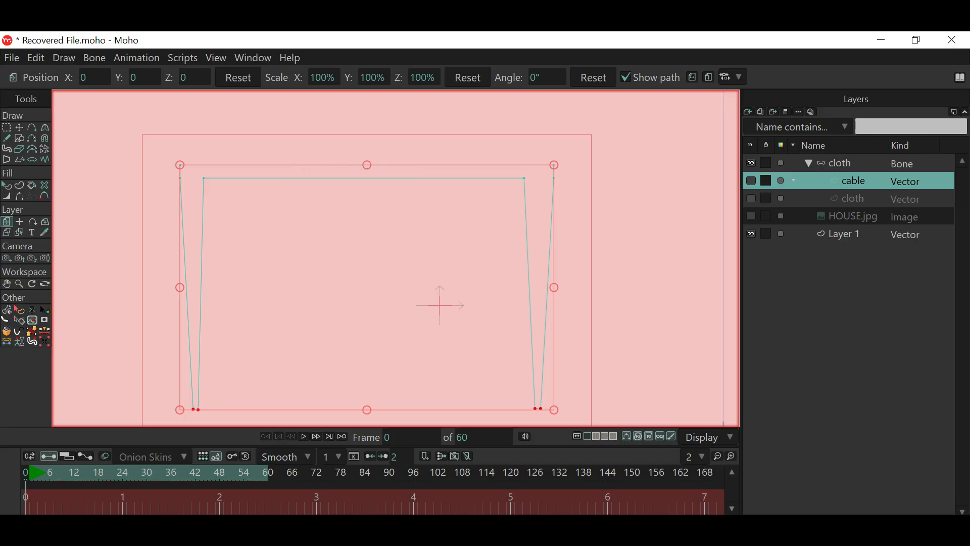
click(751, 234)
click(752, 181)
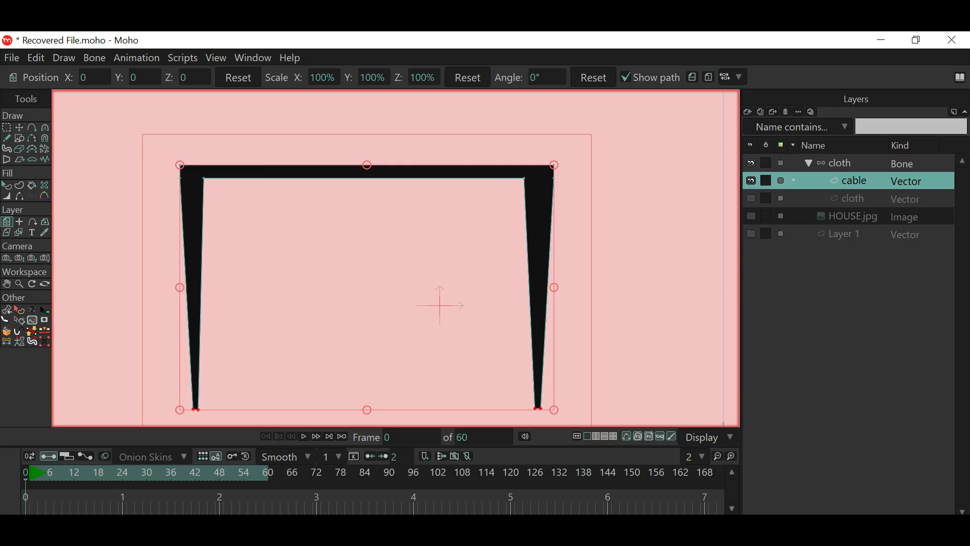
Select all points of the cable shape to inspect its outline.
click(6, 128)
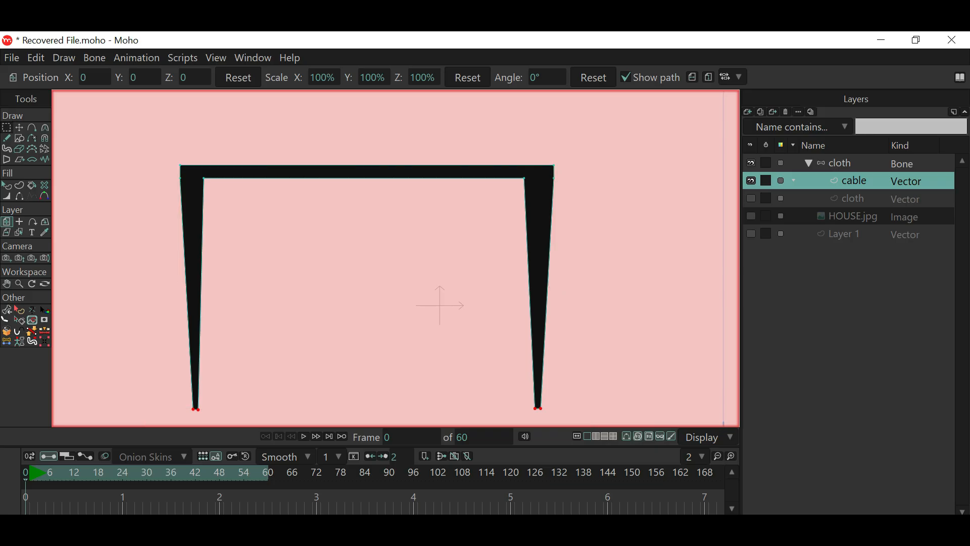
scroll(173, 231, down, 1)
drag(134, 156, 540, 408)
scroll(481, 264, up, 1)
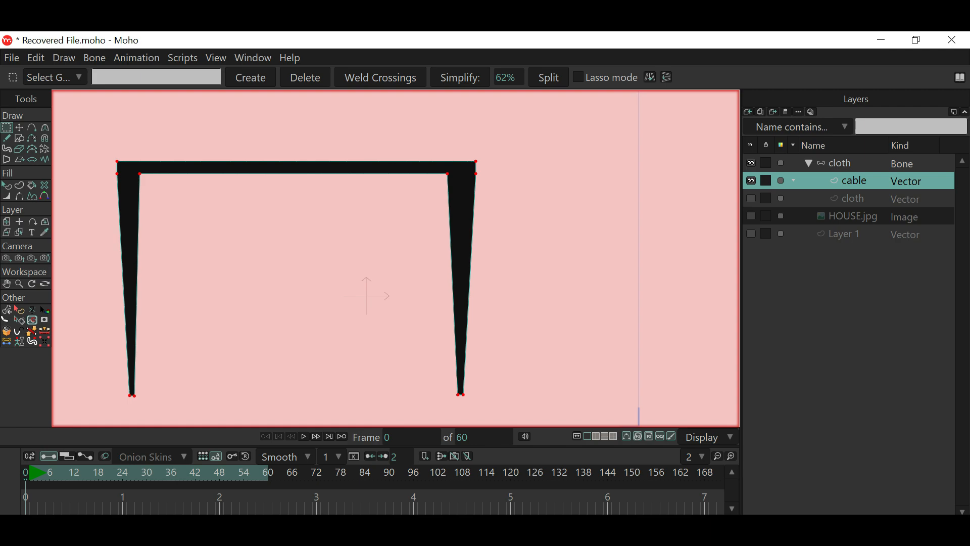
drag(405, 273, 502, 258)
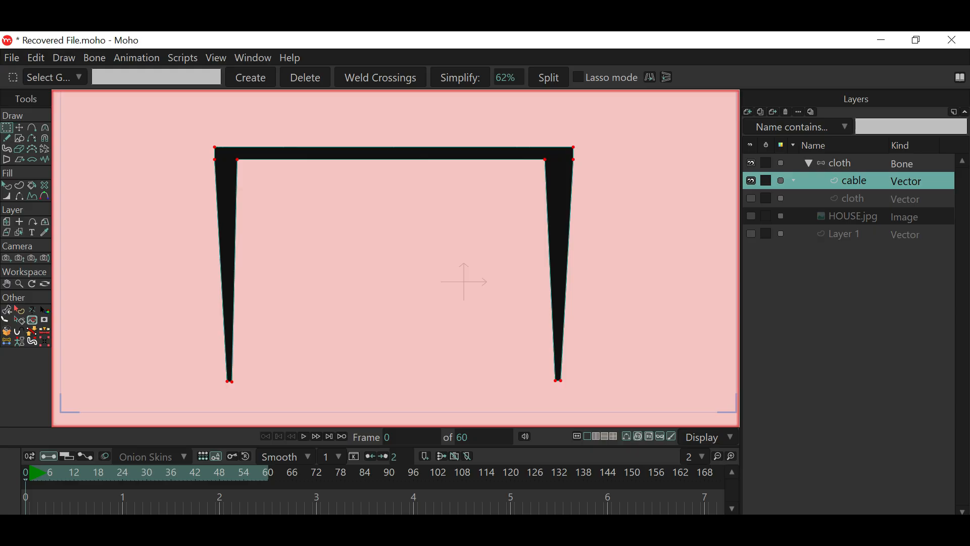
Hide the cable layer, show the cloth vector layer and deselect the cable's points.
click(752, 181)
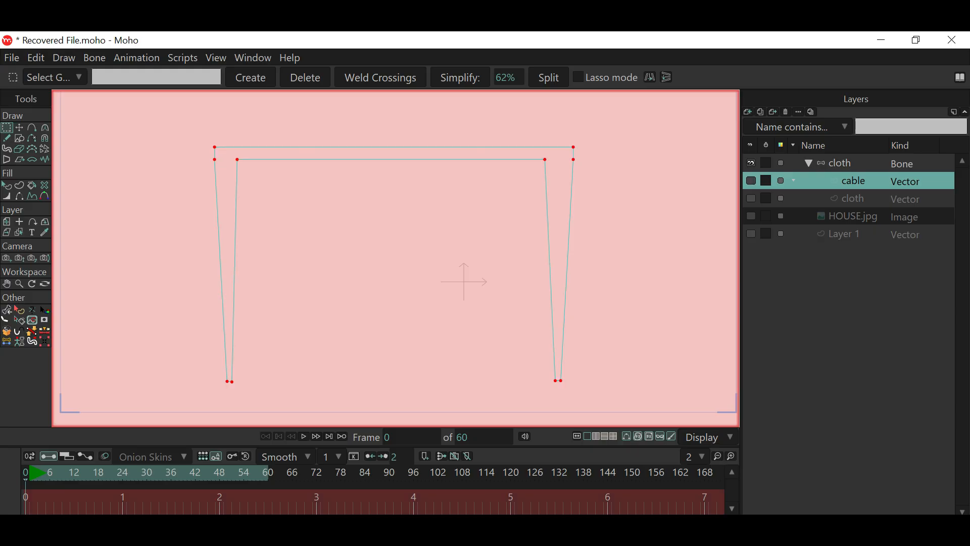
click(751, 198)
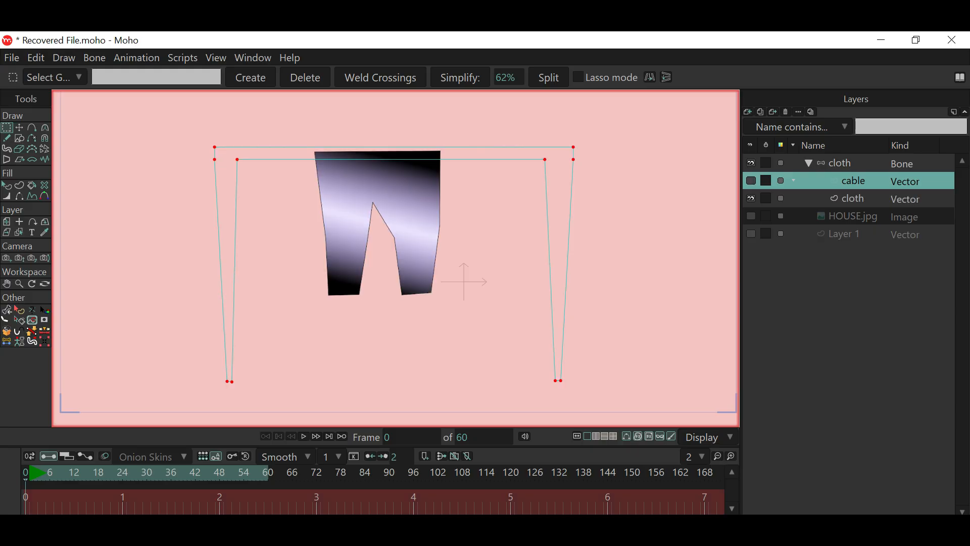
scroll(434, 216, up, 1)
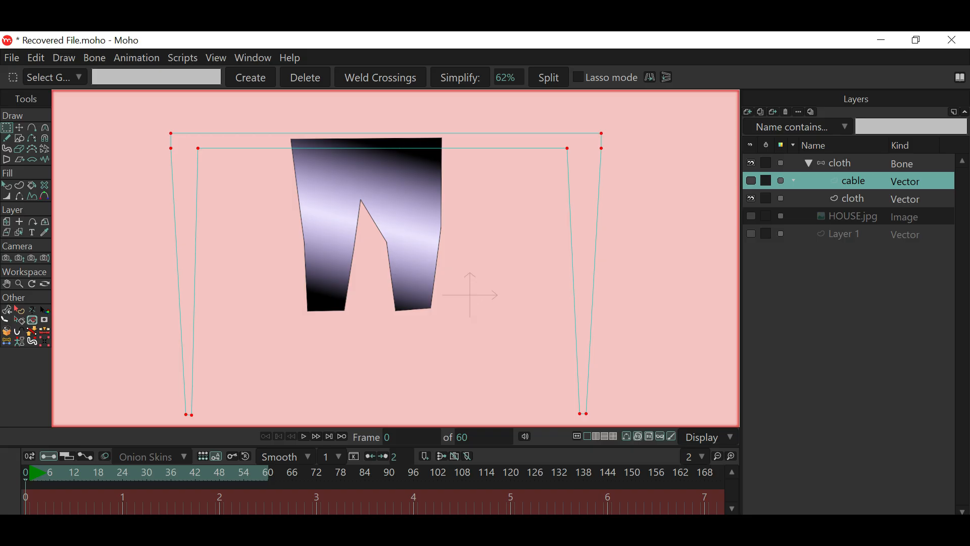
click(470, 295)
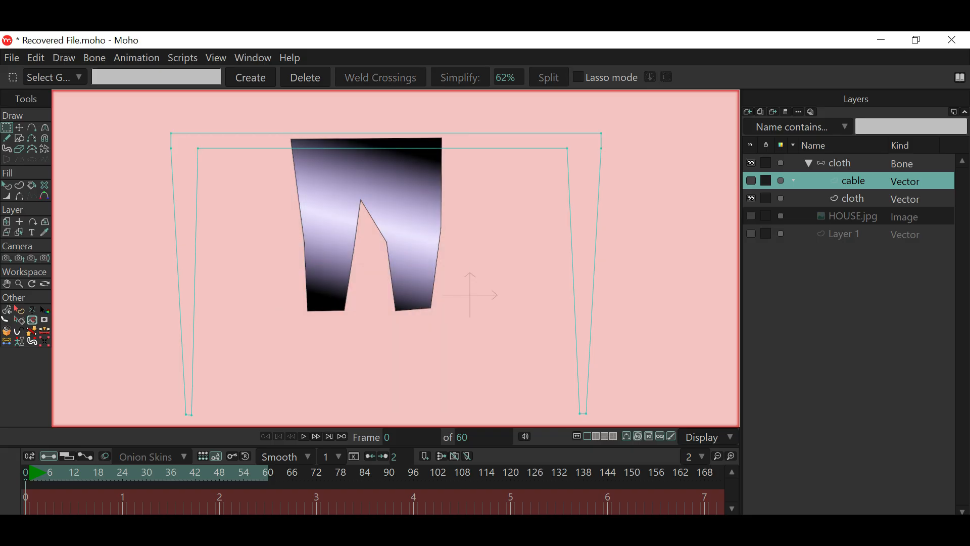
Select every point of the cloth vector layer and activate the Transform Points tool.
click(853, 199)
key(ctrl+a)
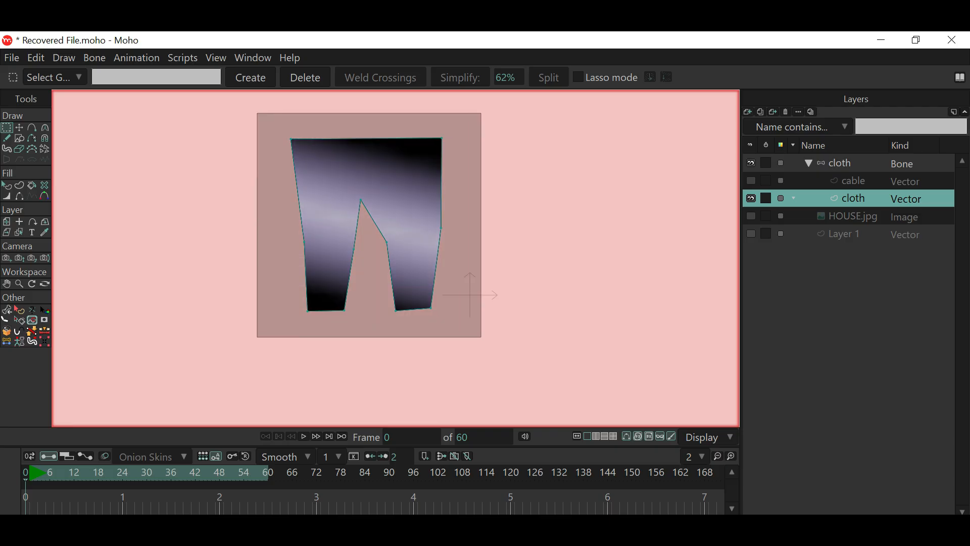
scroll(419, 247, up, 1)
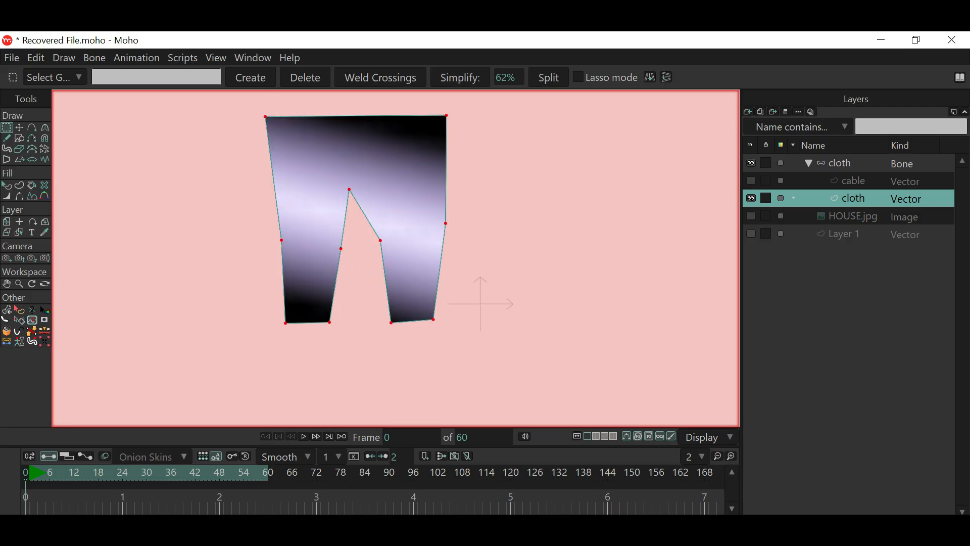
key(t)
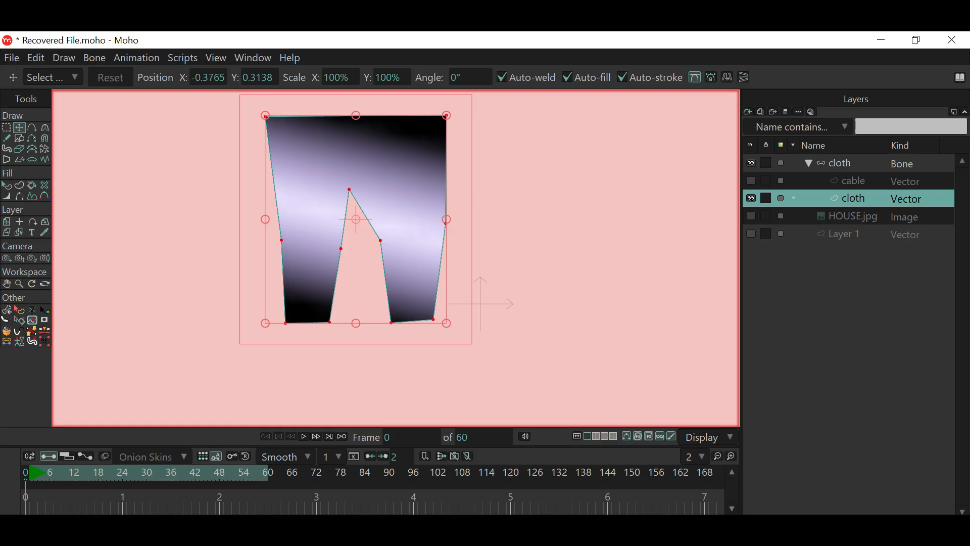
Move the crotch point and the two inner-leg points of the trousers to make the leg opening symmetrical.
drag(404, 212, 414, 215)
key(ctrl+z)
click(349, 189)
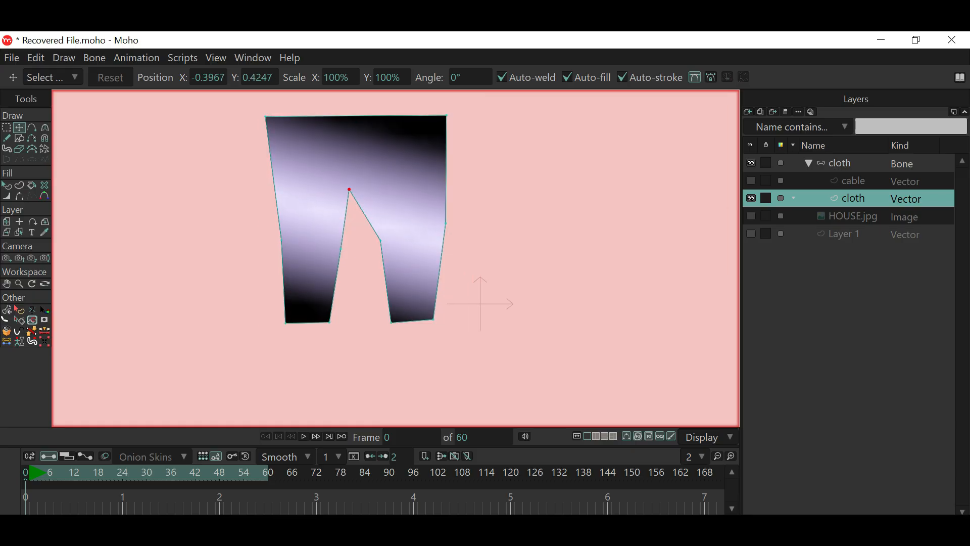
drag(349, 190, 361, 190)
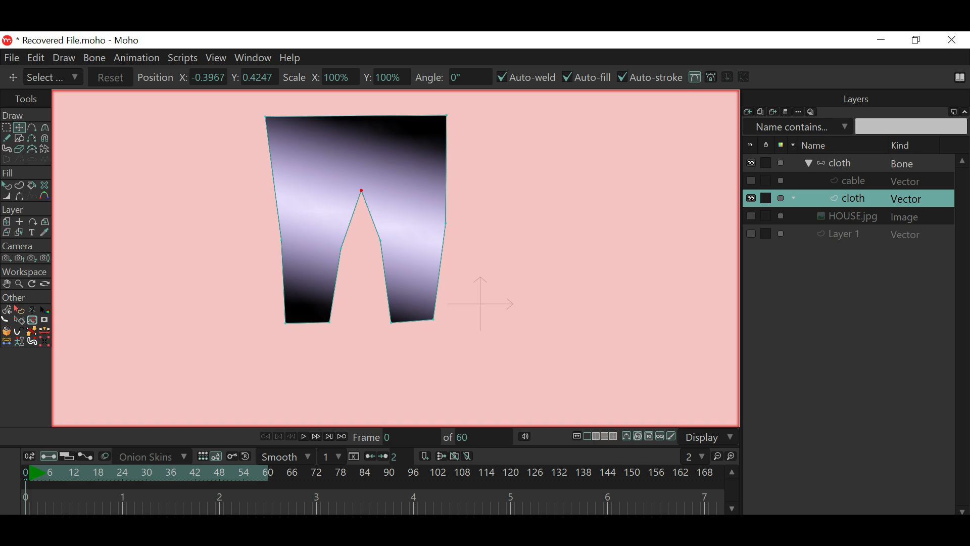
drag(381, 239, 339, 238)
drag(361, 191, 365, 186)
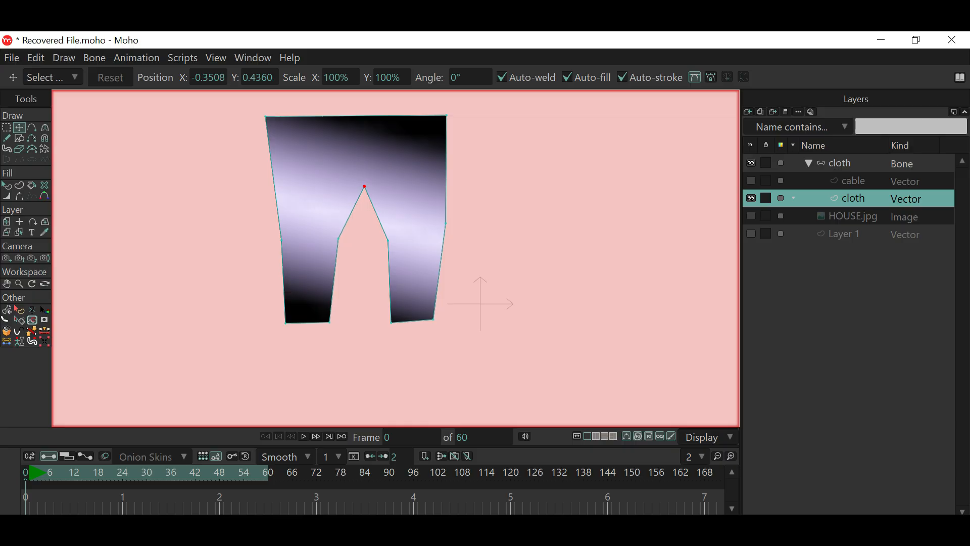
Select the trousers' filled shape to inspect its gradient, and return to point selection.
click(7, 185)
click(323, 182)
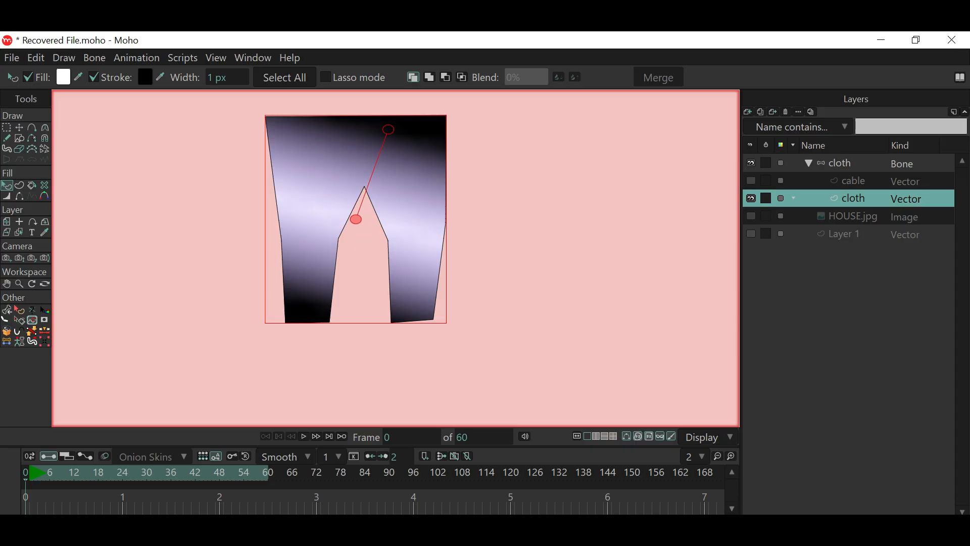
key(g)
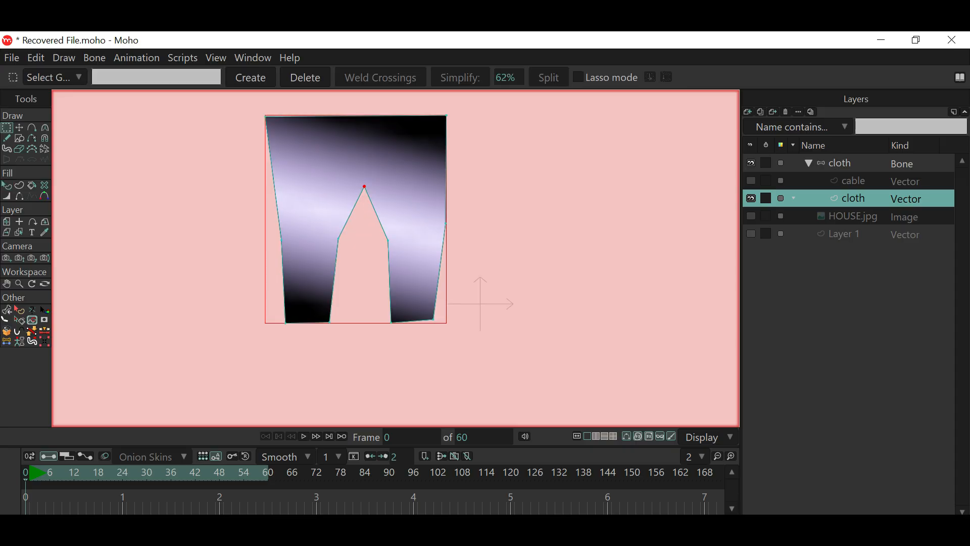
Make the cable layer visible above the cloth, and select and collapse the cloth bone group.
click(752, 181)
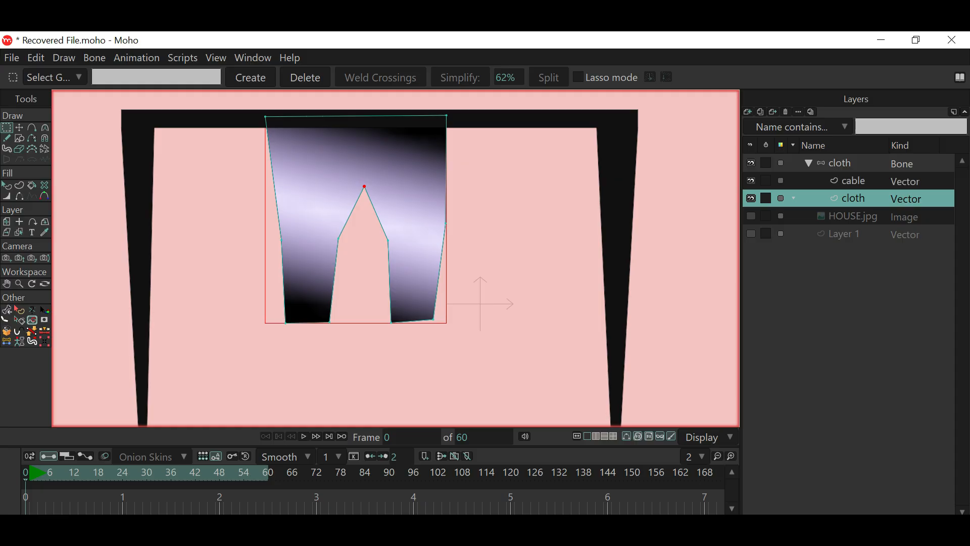
scroll(280, 289, down, 2)
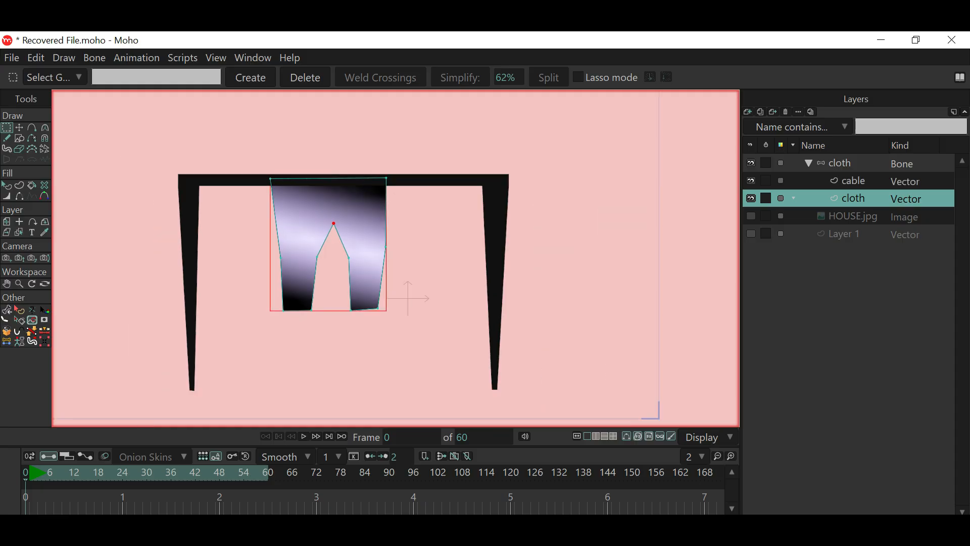
click(841, 163)
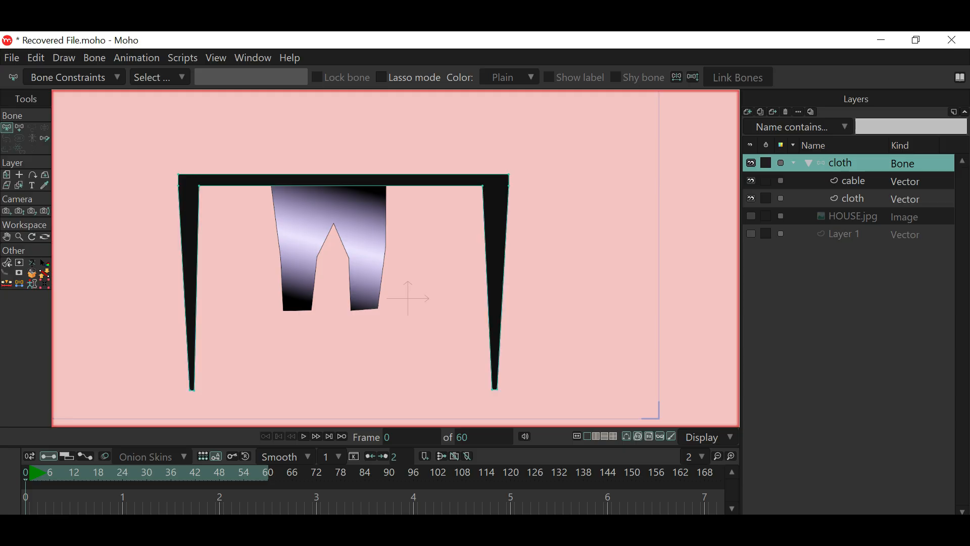
click(854, 181)
shift+click(854, 198)
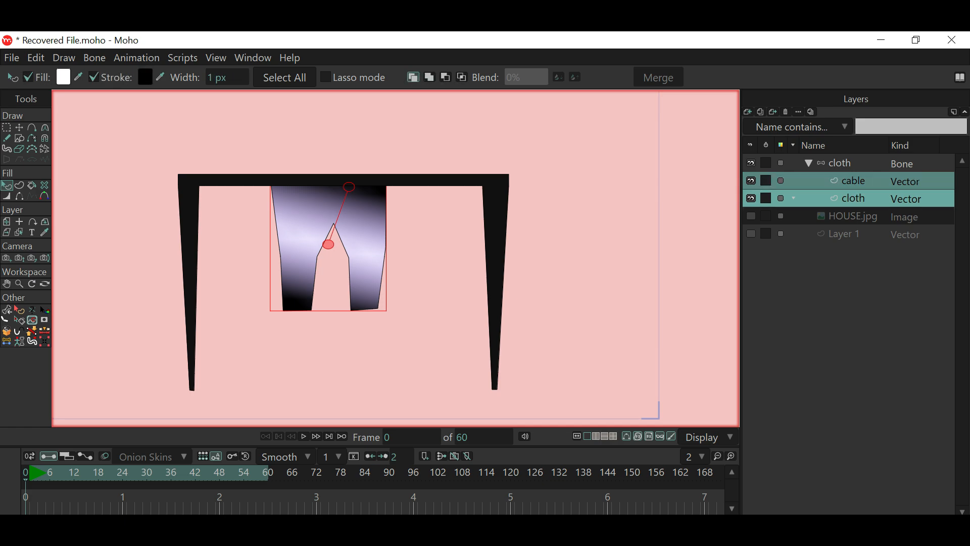
right_click(857, 185)
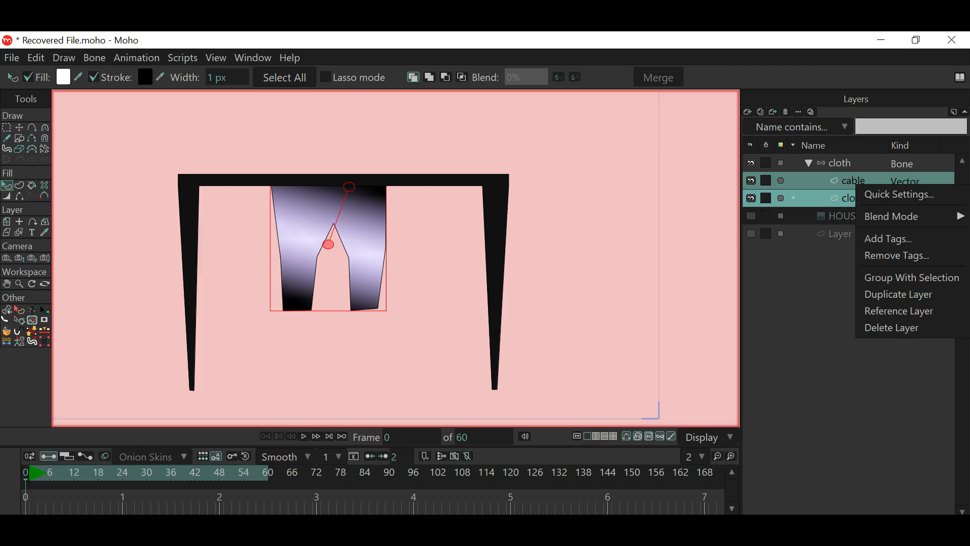
click(809, 163)
click(808, 163)
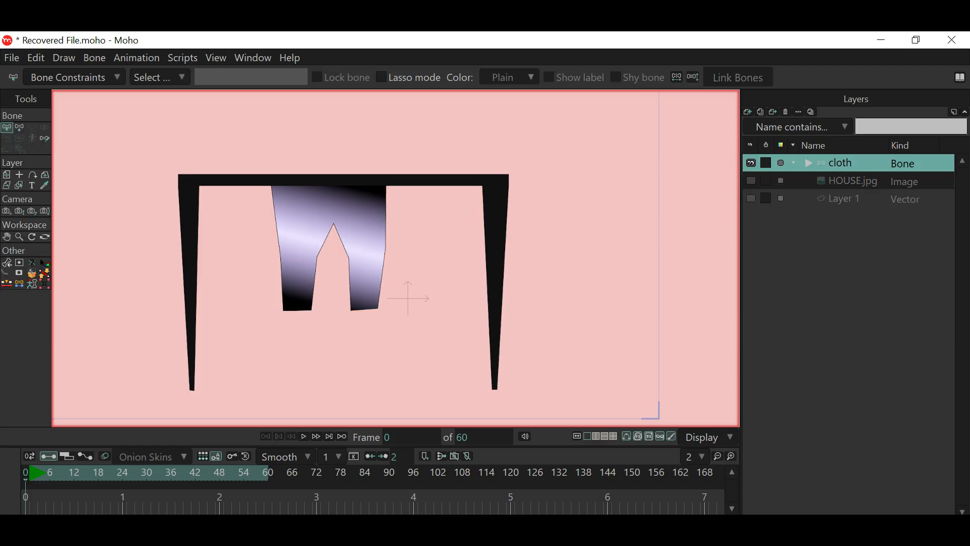
Activate the Add Bone tool on the cloth bone layer.
scroll(313, 218, up, 3)
scroll(313, 218, down, 3)
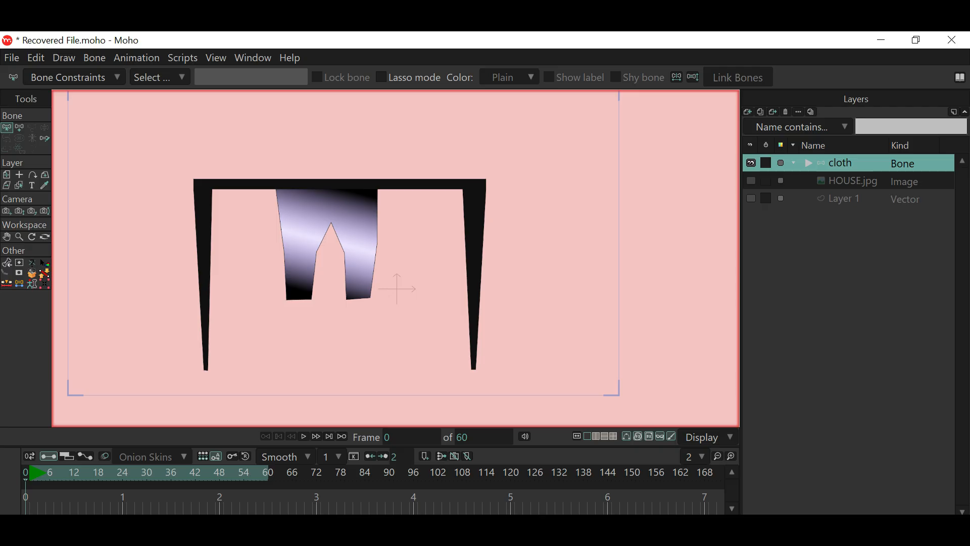
scroll(314, 214, down, 1)
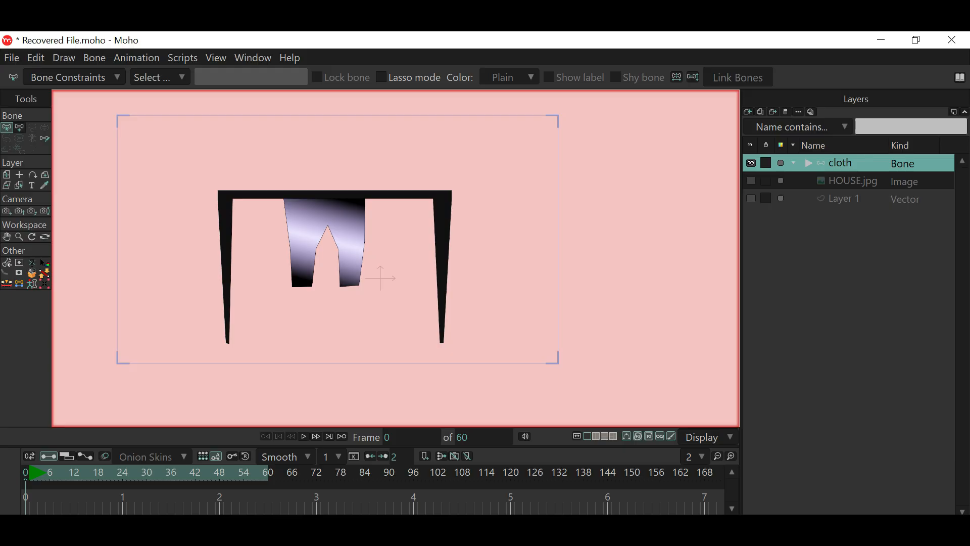
key(t)
scroll(381, 277, up, 1)
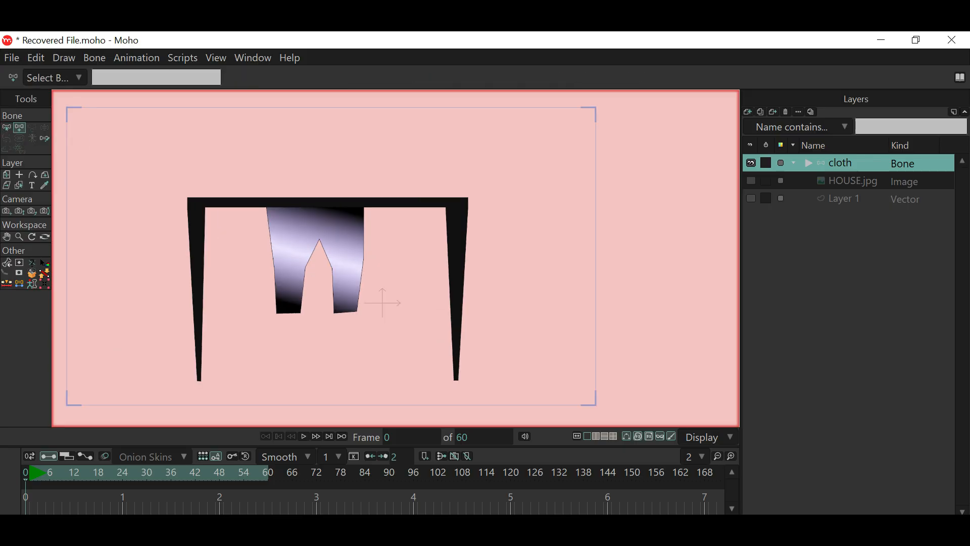
drag(303, 135, 312, 183)
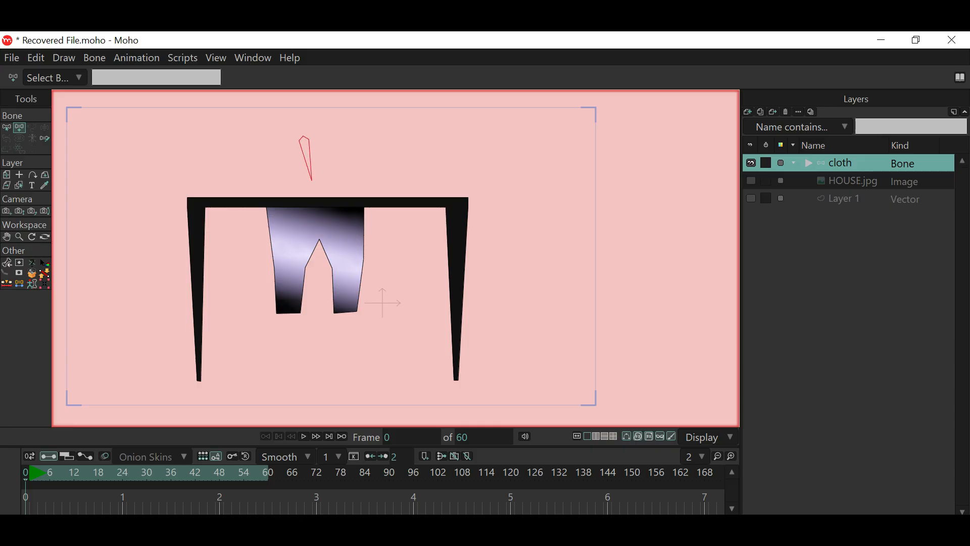
scroll(311, 183, up, 1)
key(ctrl+z)
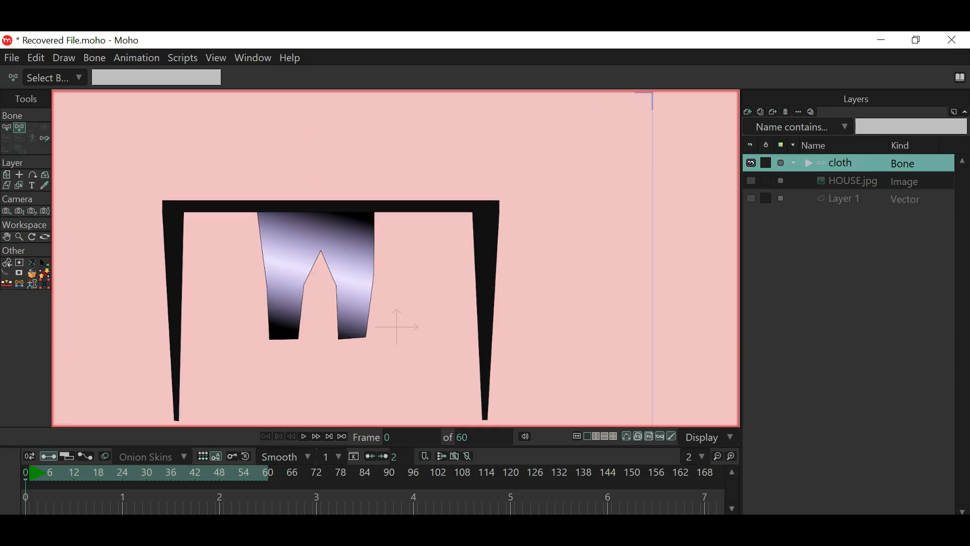
Draw an upright bone above the cable and a short bone from the cable down into the trousers, and expand the cloth group.
drag(307, 196, 303, 108)
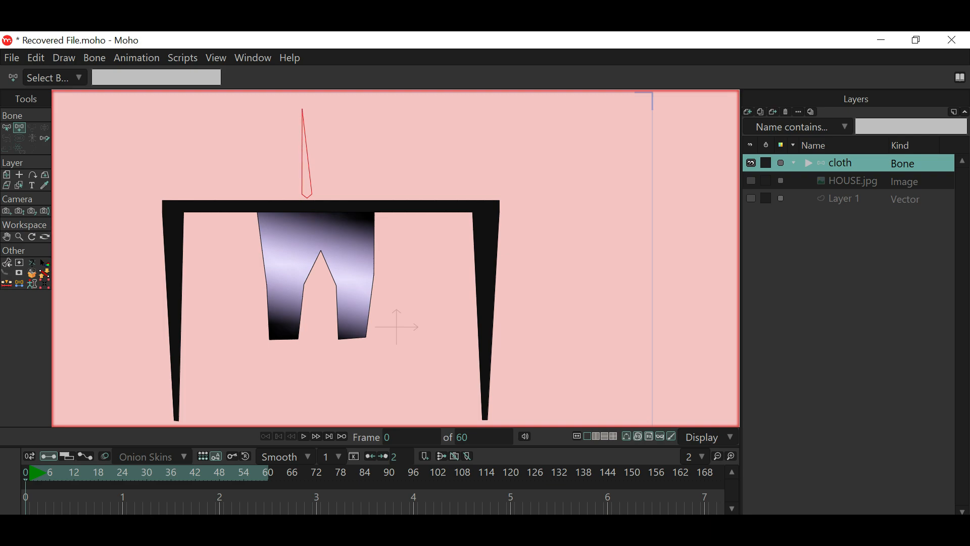
key(z)
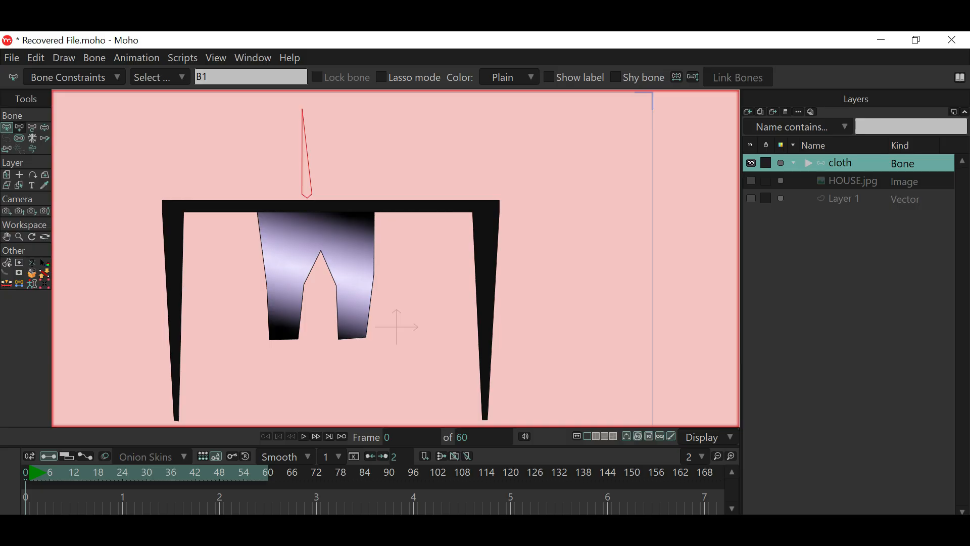
click(19, 128)
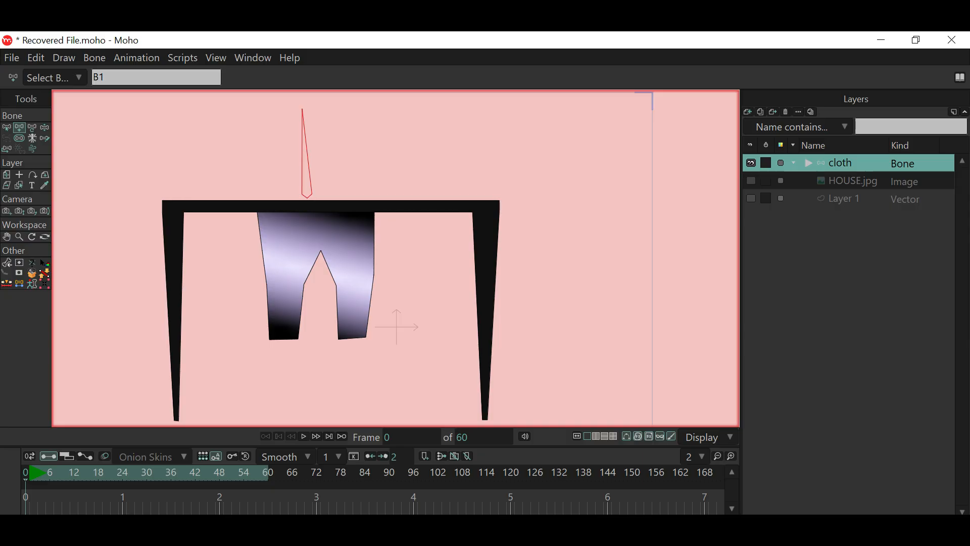
drag(307, 201, 309, 232)
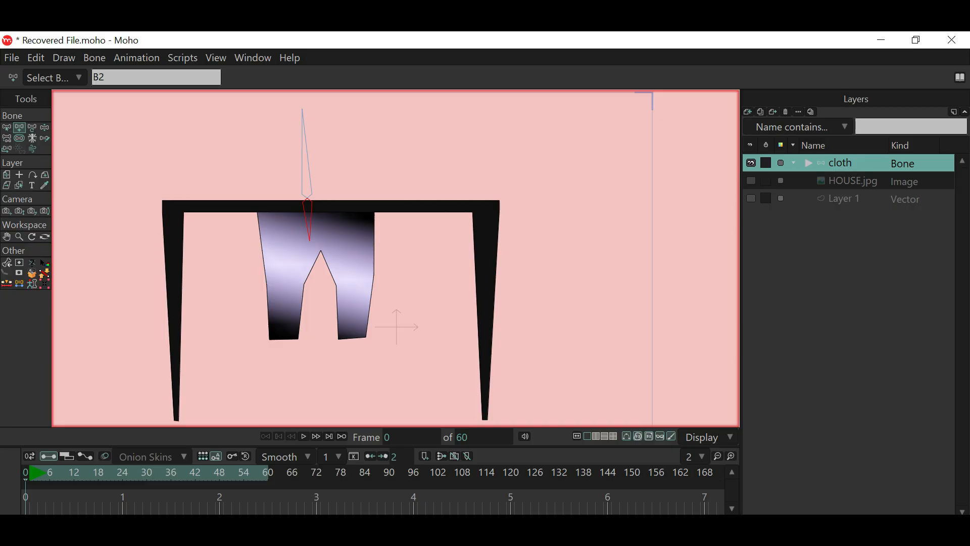
click(809, 163)
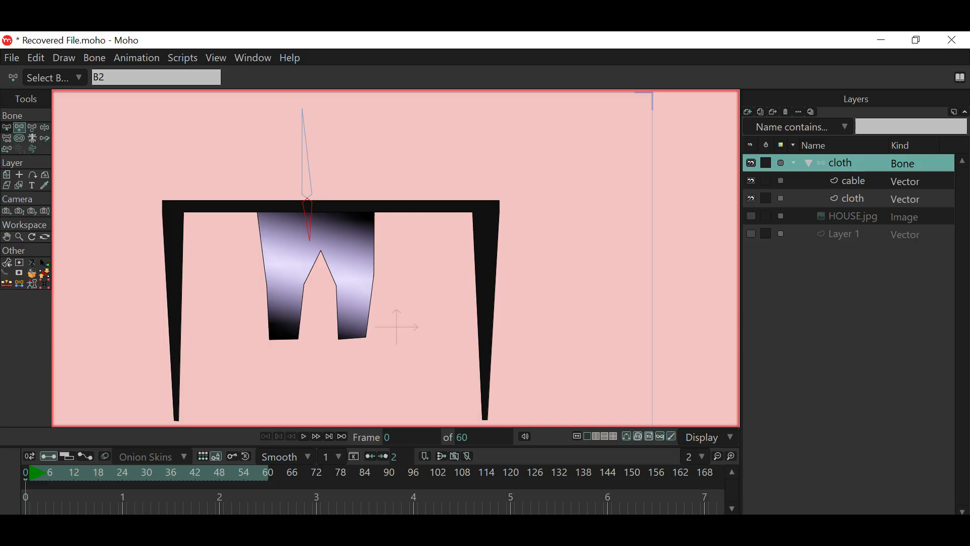
Add pin bones at the outer knee, both hem corners and the inner knee of the left trouser leg.
key(b)
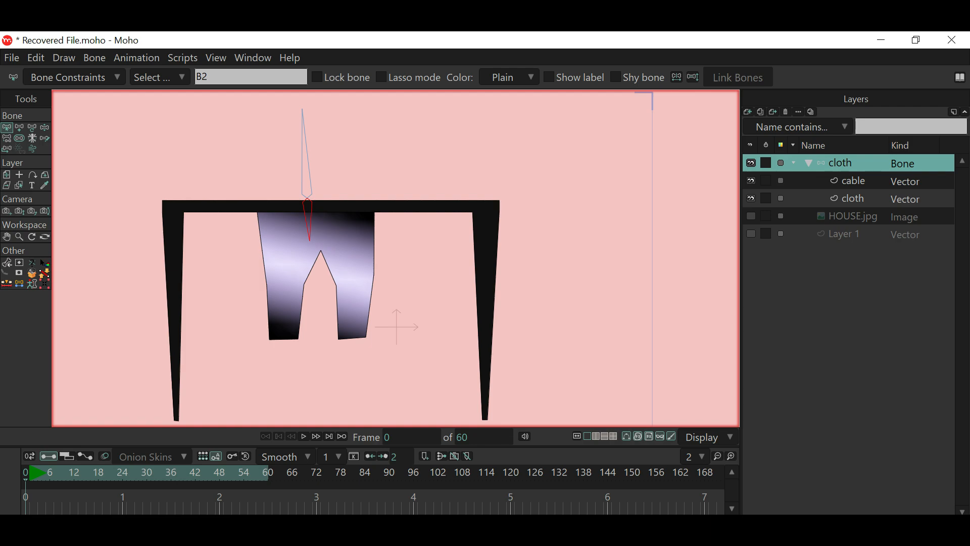
scroll(283, 285, up, 1)
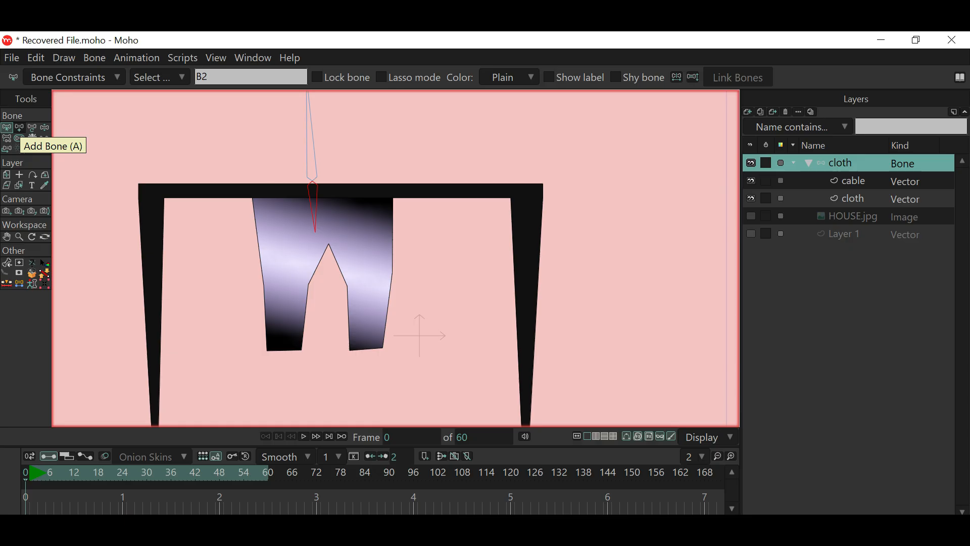
click(19, 127)
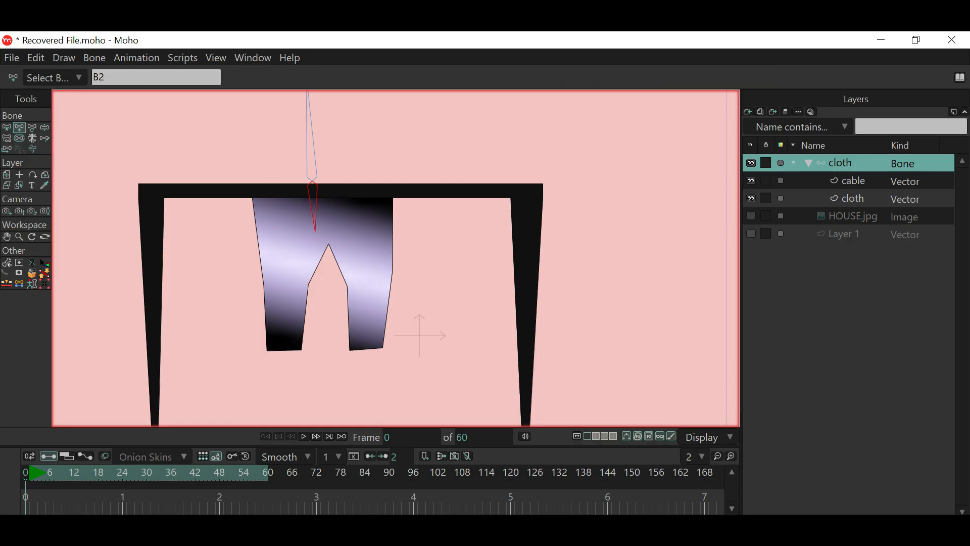
click(264, 283)
key(Return)
click(268, 351)
click(300, 351)
key(Return)
click(307, 284)
Add pin bones at the crotch and at the right trouser leg's inner knee, both hem corners and outer knee.
key(Return)
click(329, 245)
key(Return)
click(348, 283)
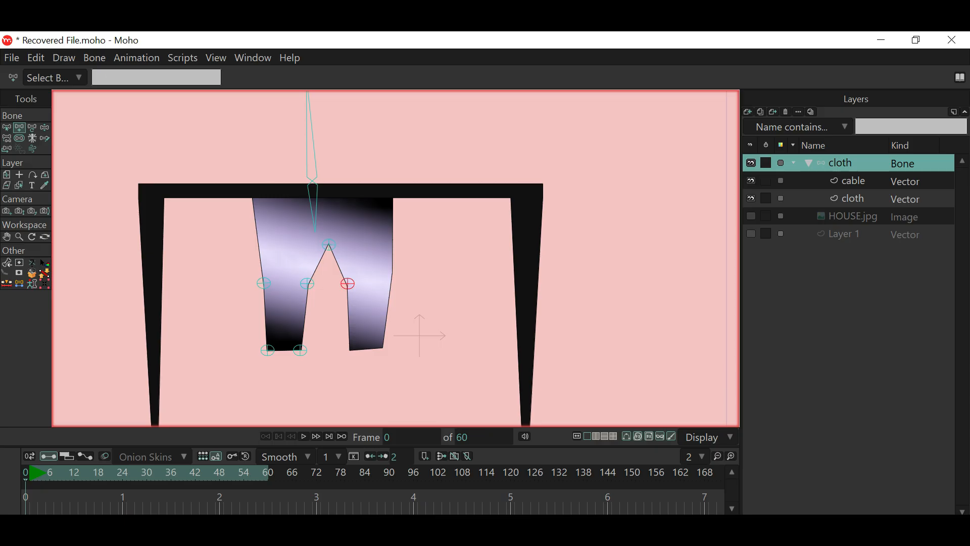
key(Return)
click(349, 350)
key(Return)
click(381, 350)
key(Return)
click(392, 271)
Hide the cable layer and select the trousers' two waist corner points on the cloth vector layer.
click(6, 127)
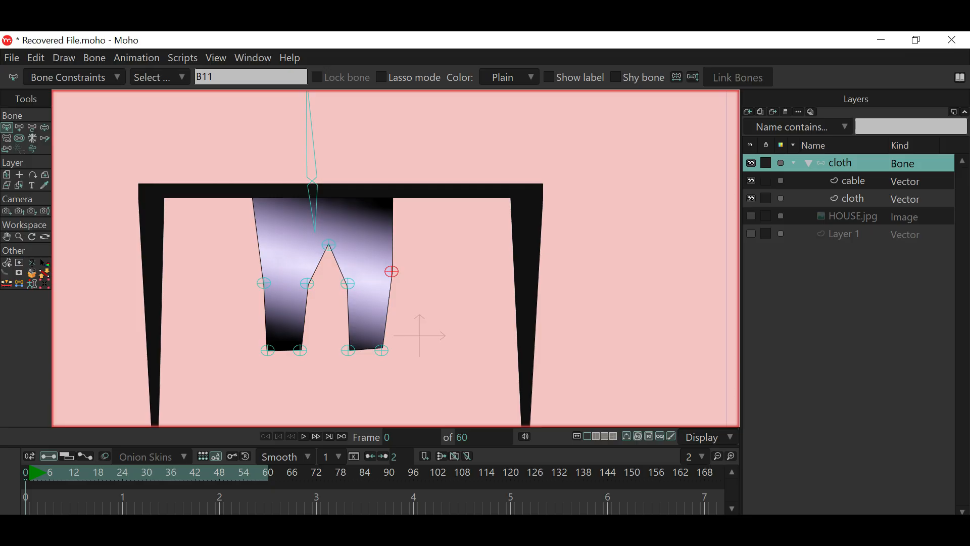
click(751, 180)
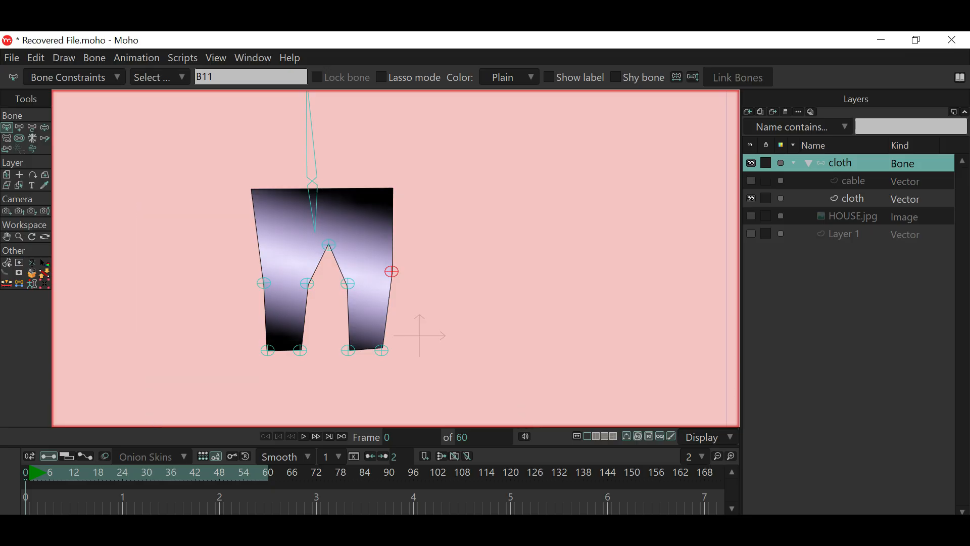
scroll(324, 209, up, 3)
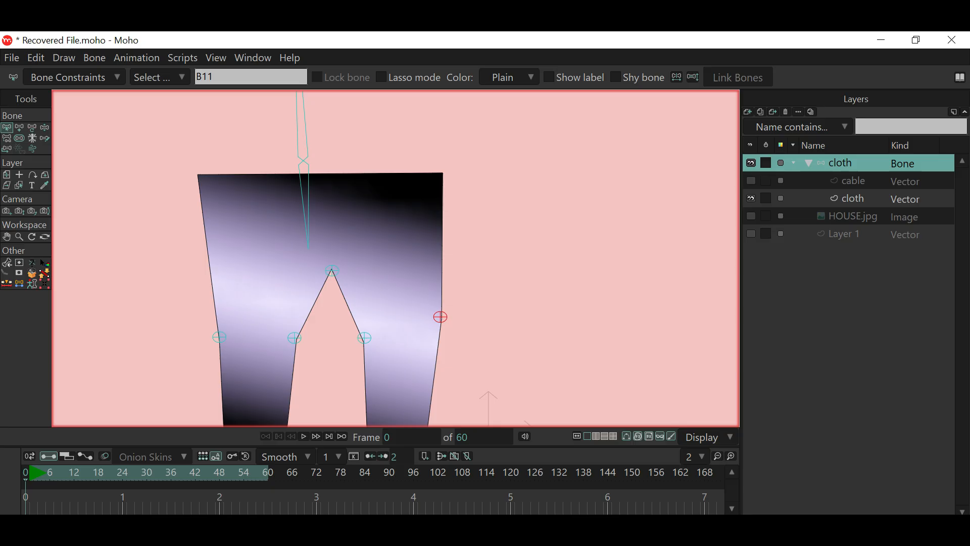
click(853, 199)
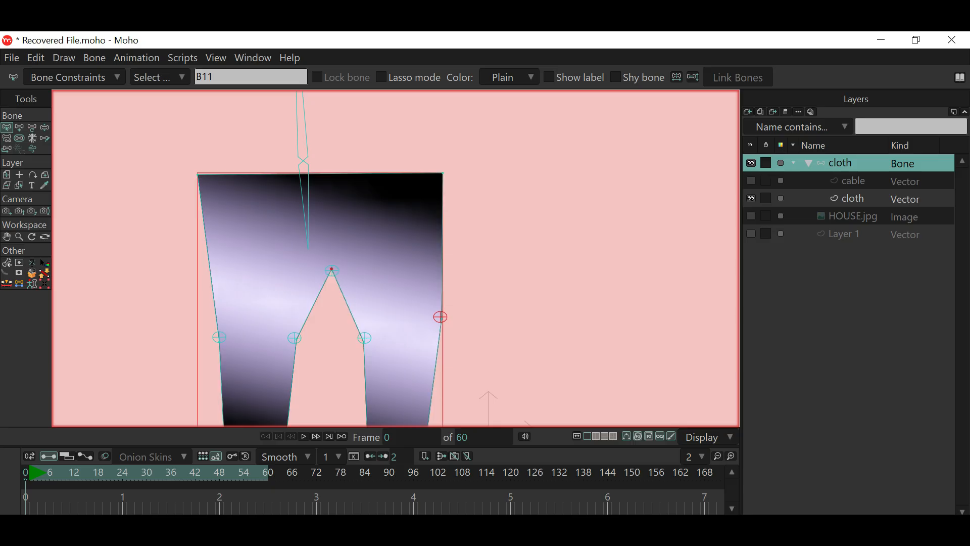
scroll(202, 217, up, 1)
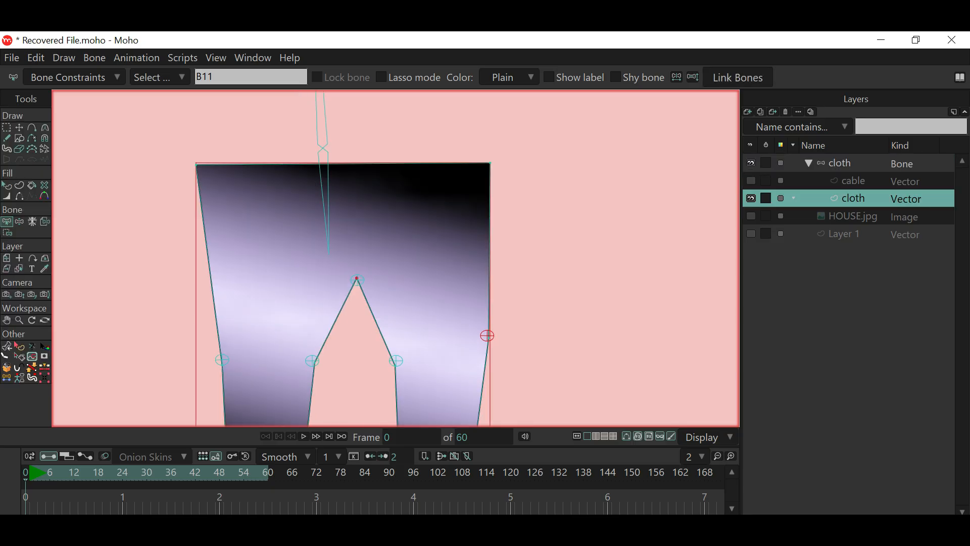
click(7, 127)
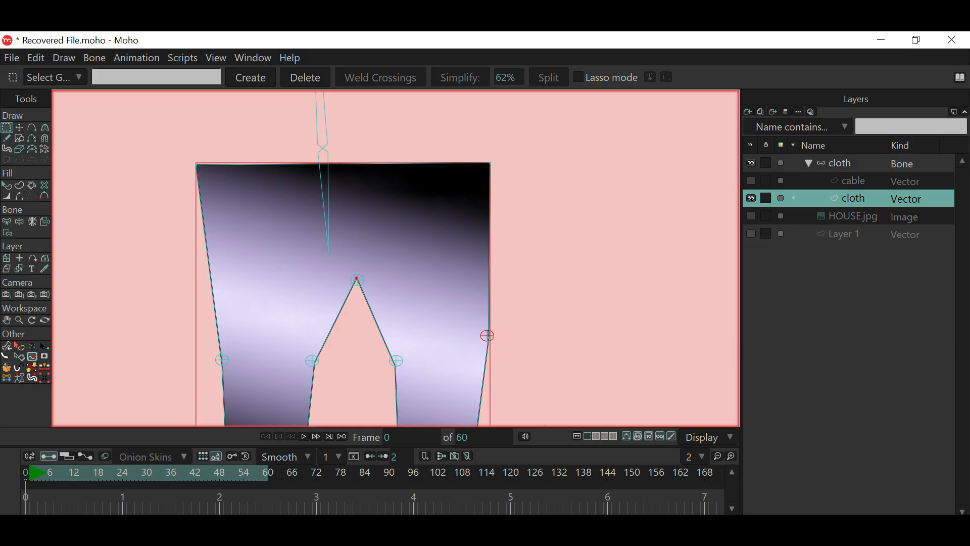
drag(183, 156, 511, 185)
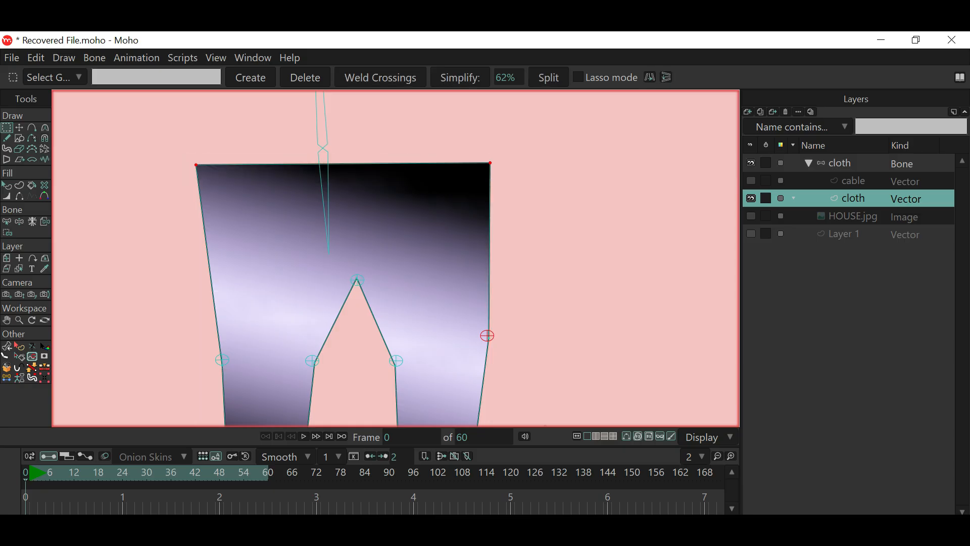
scroll(499, 329, down, 3)
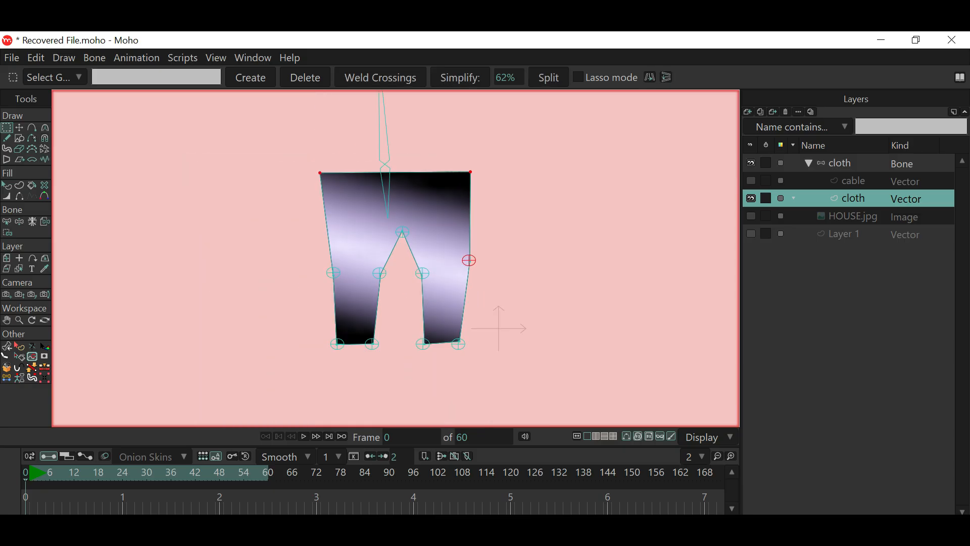
scroll(499, 329, up, 2)
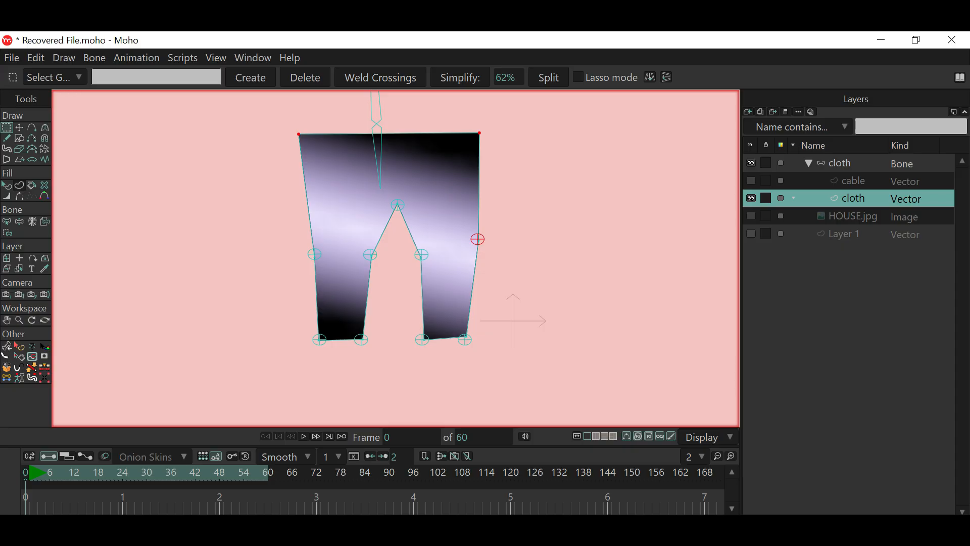
Bind the left trouser leg's outer hem corner point to the pin bone beside it.
click(6, 221)
drag(278, 302, 264, 263)
scroll(264, 263, up, 3)
click(336, 328)
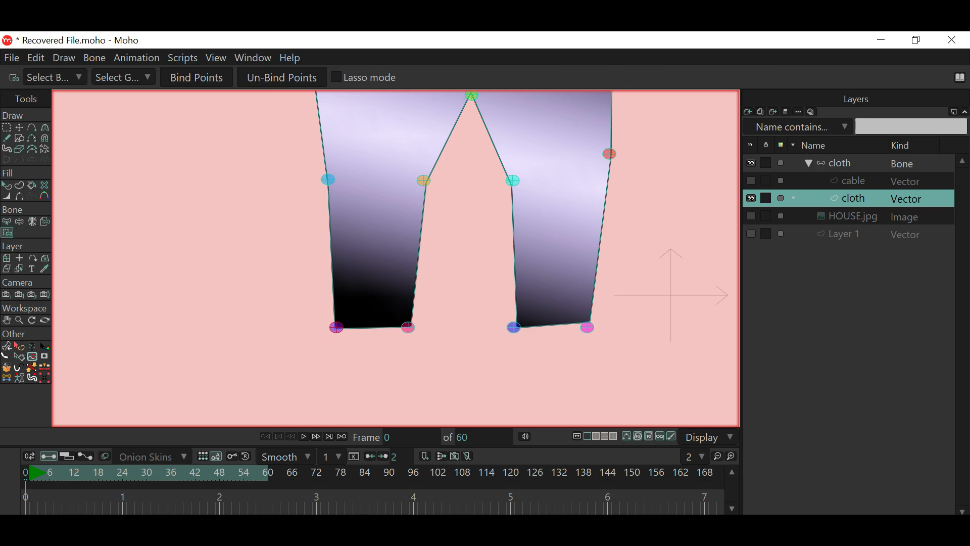
drag(308, 302, 362, 363)
click(196, 78)
Bind the left trouser leg's outer knee point to its pin bone.
click(7, 222)
click(328, 179)
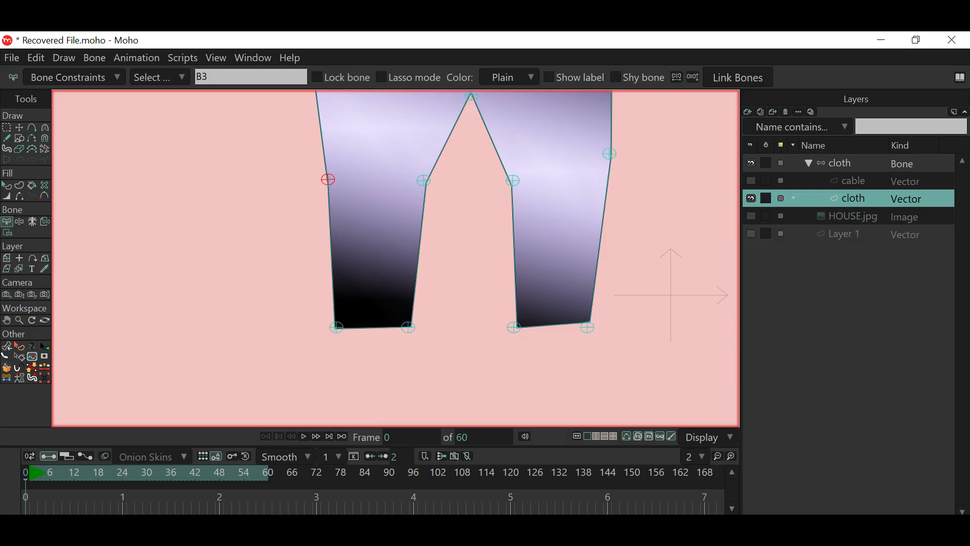
click(7, 232)
drag(292, 155, 349, 208)
click(196, 78)
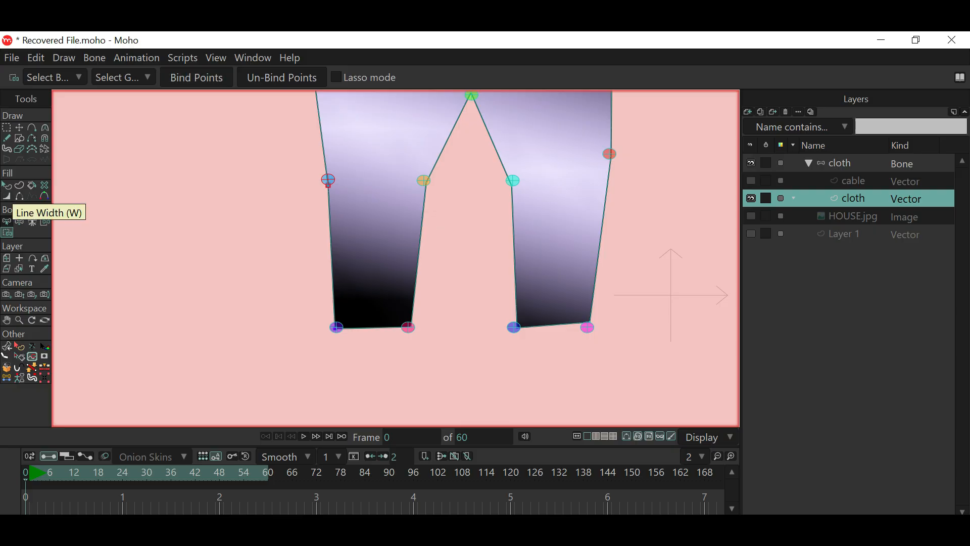
Bind the left trouser leg's inner hem corner and inner knee points to their respective pin bones.
click(7, 222)
click(408, 327)
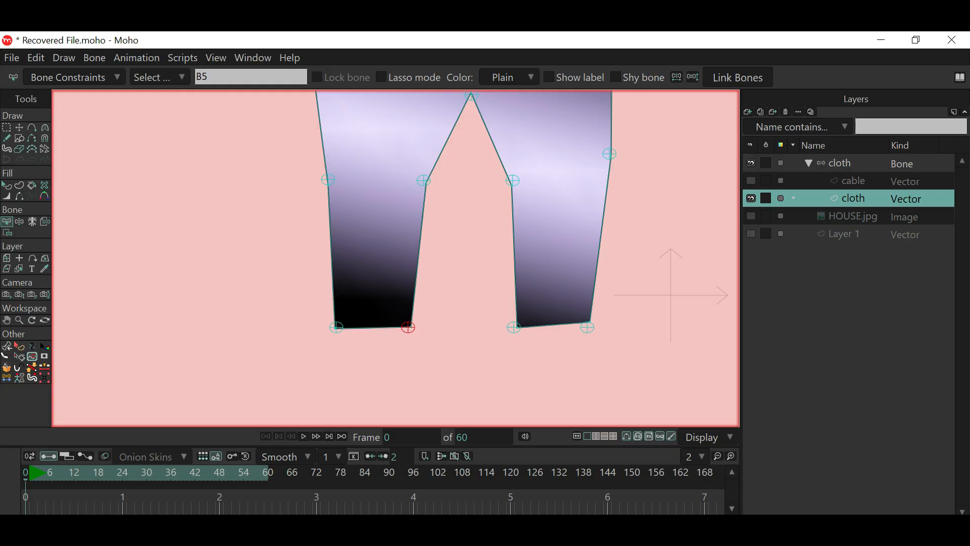
click(8, 232)
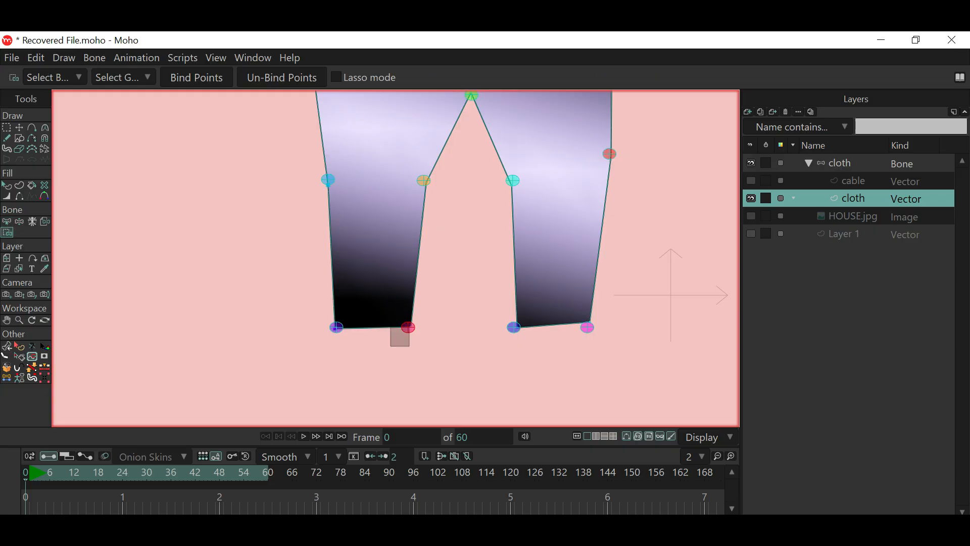
click(197, 77)
click(6, 221)
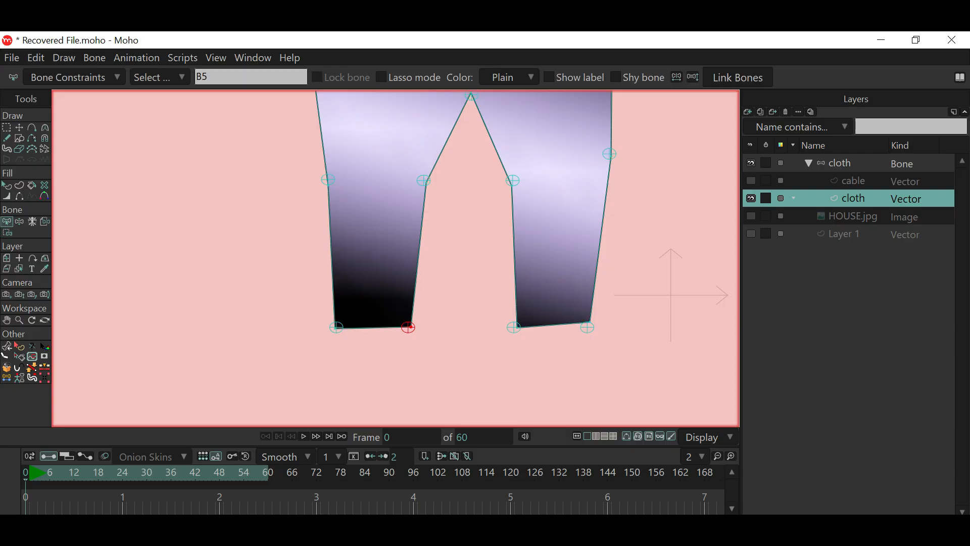
click(423, 181)
click(8, 233)
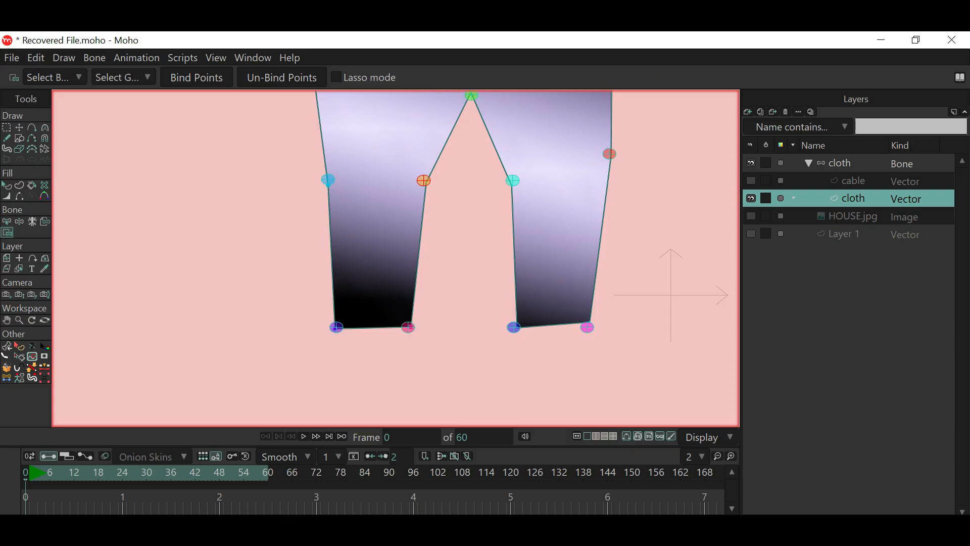
click(197, 77)
Bind the trousers' crotch point to the pin bone placed on it.
scroll(337, 180, down, 2)
drag(337, 181, 327, 237)
click(7, 222)
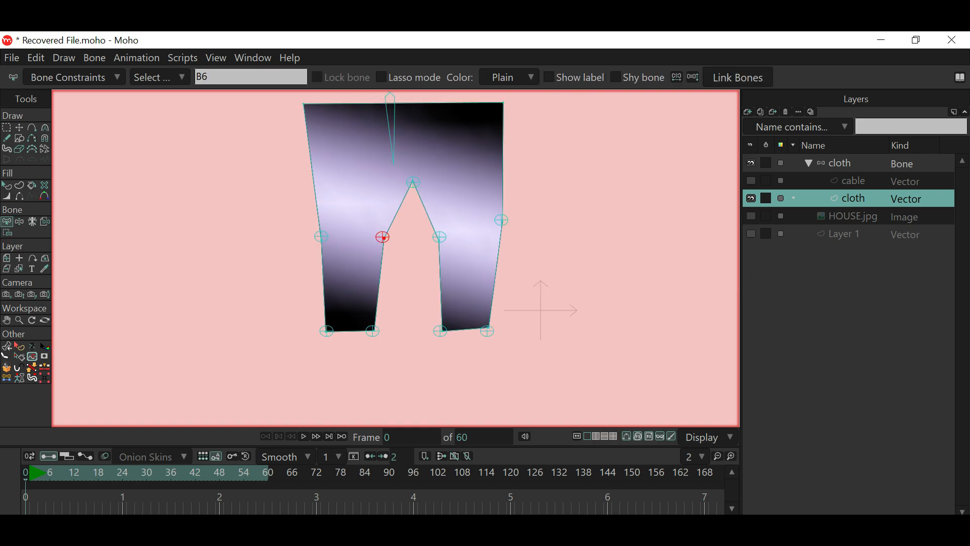
scroll(341, 192, up, 2)
click(445, 177)
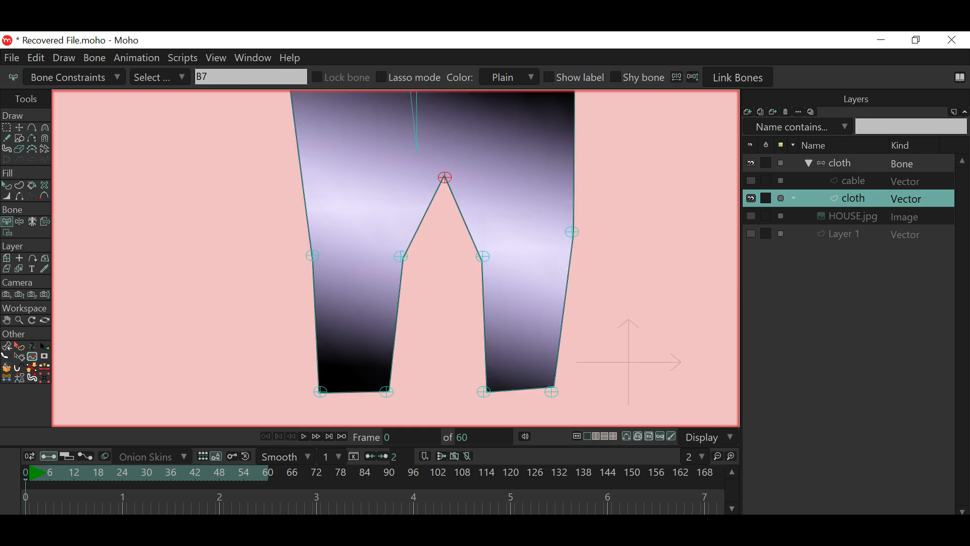
click(7, 232)
drag(408, 158, 458, 198)
click(196, 78)
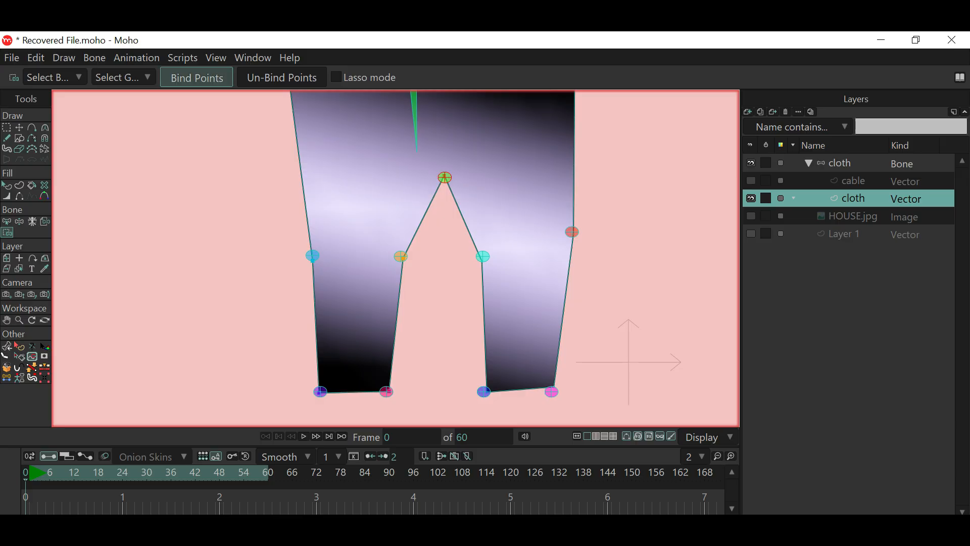
Bind the right trouser leg's inner knee and inner hem corner points to their respective pin bones.
click(6, 221)
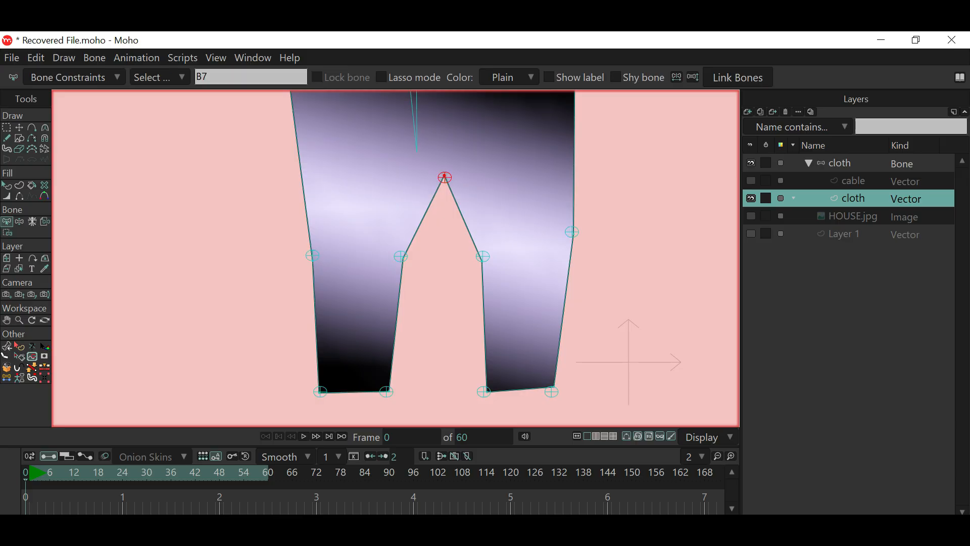
click(483, 256)
click(7, 232)
drag(460, 241, 508, 282)
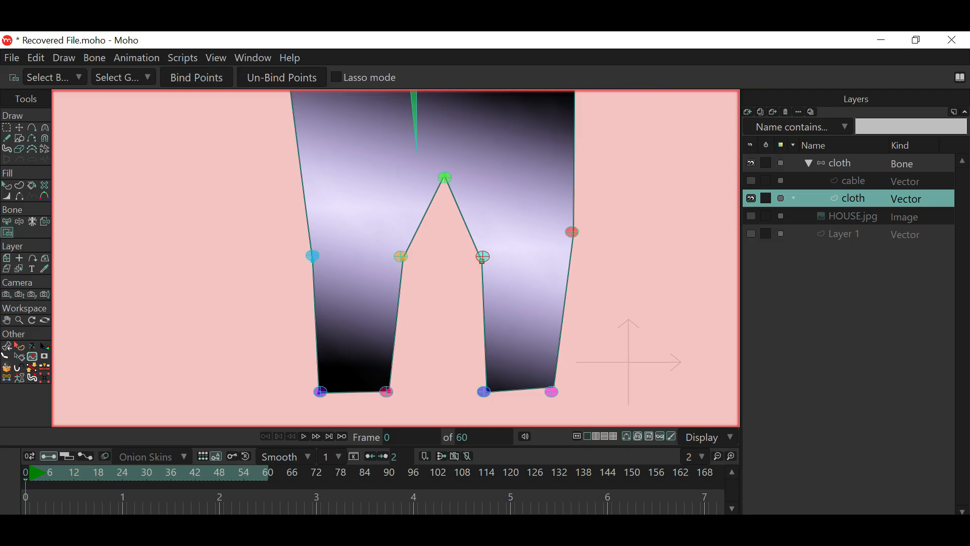
click(7, 222)
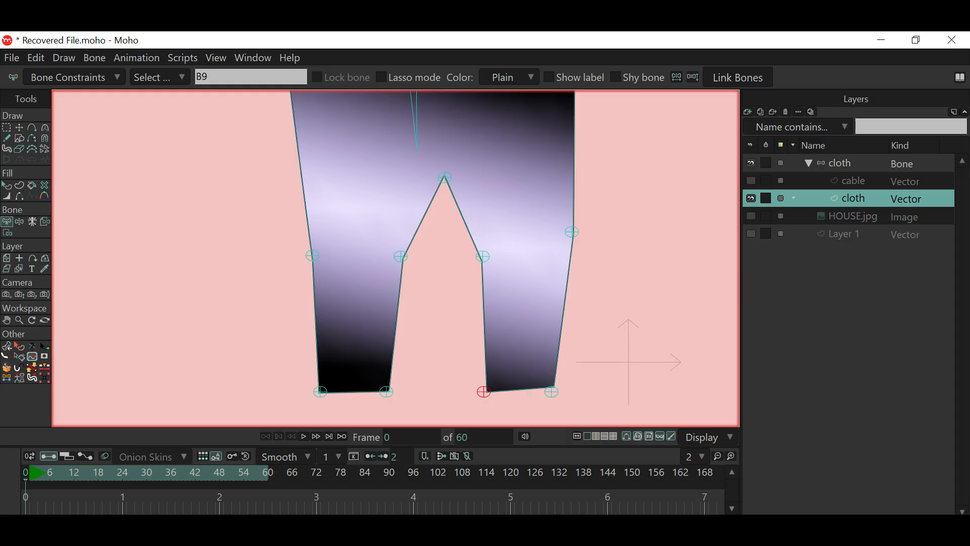
click(7, 233)
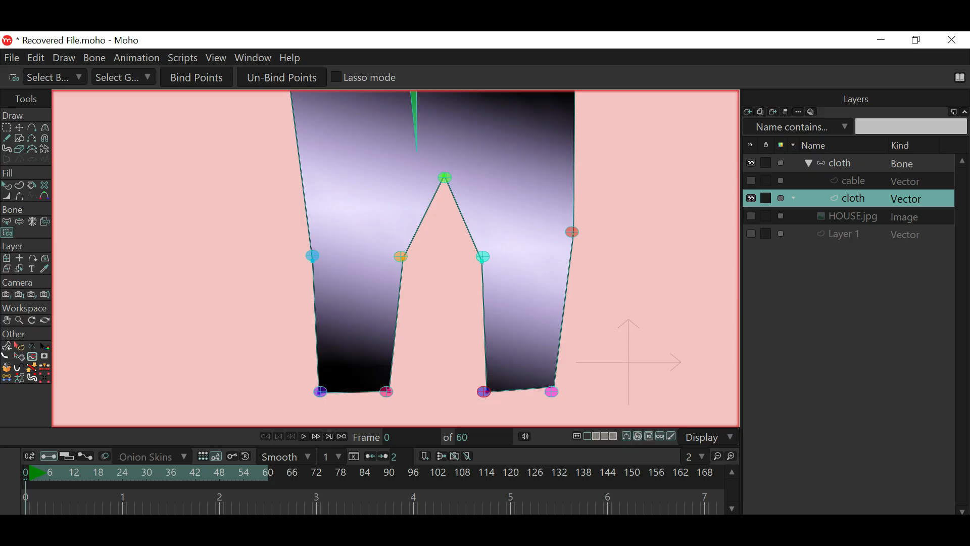
click(196, 78)
Bind the right trouser leg's outer knee and outer hem corner points to their respective pin bones.
click(7, 221)
click(572, 232)
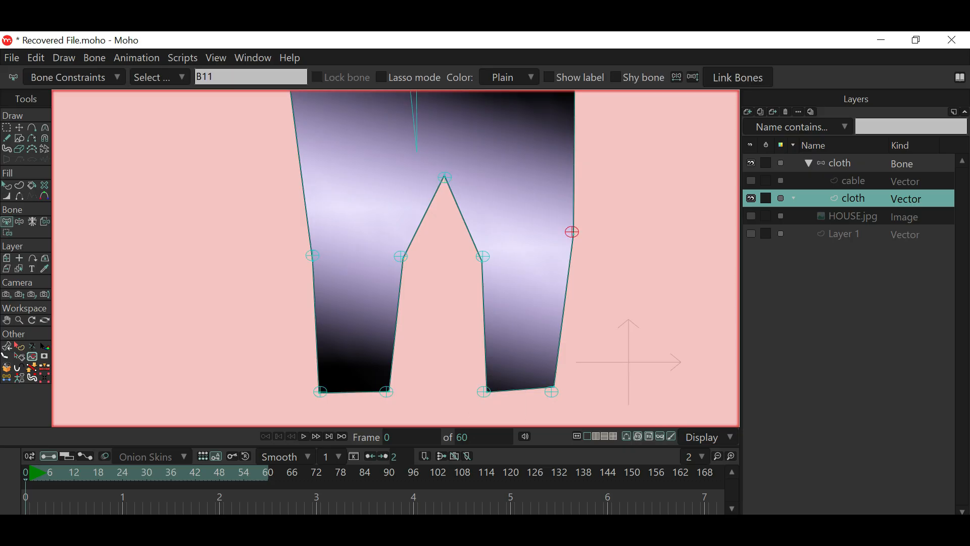
click(7, 232)
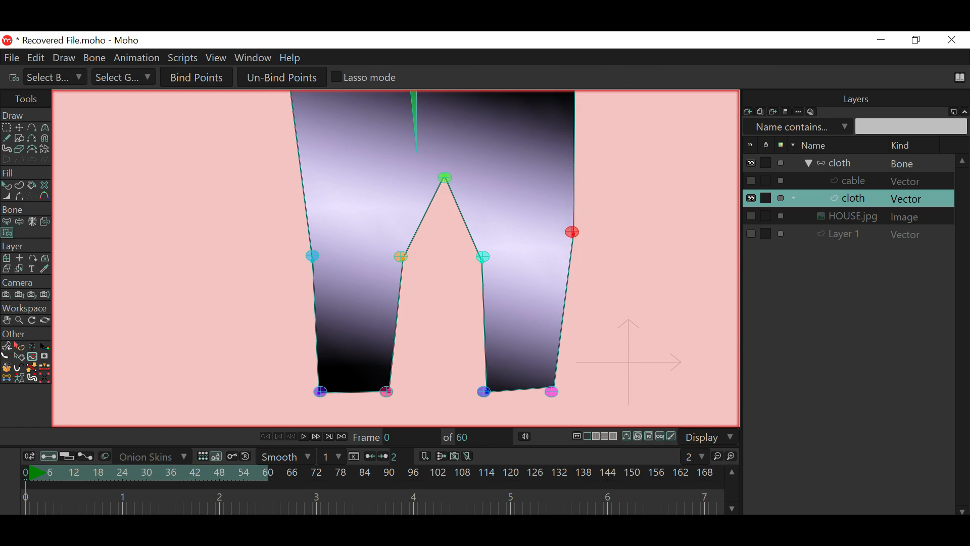
click(197, 77)
click(7, 222)
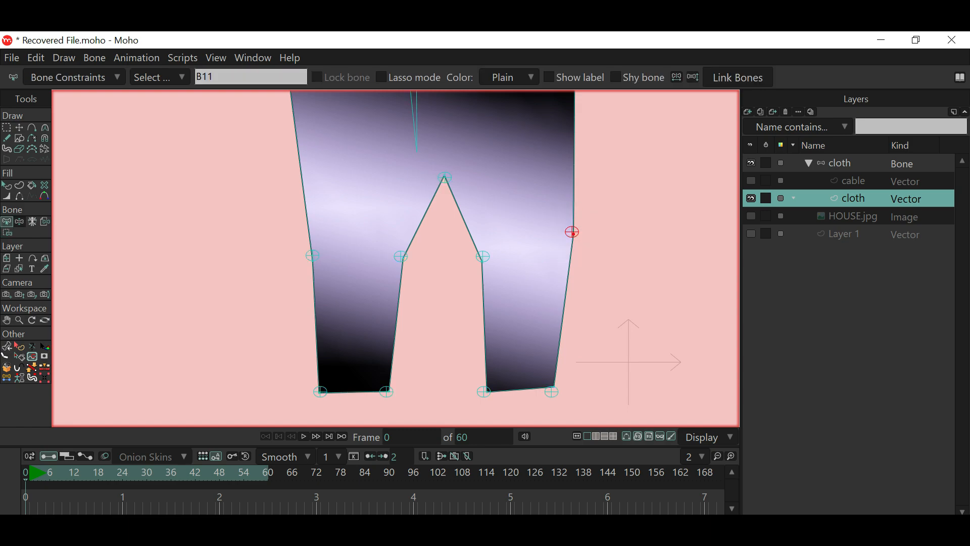
click(552, 391)
click(7, 233)
drag(530, 363, 592, 420)
click(197, 78)
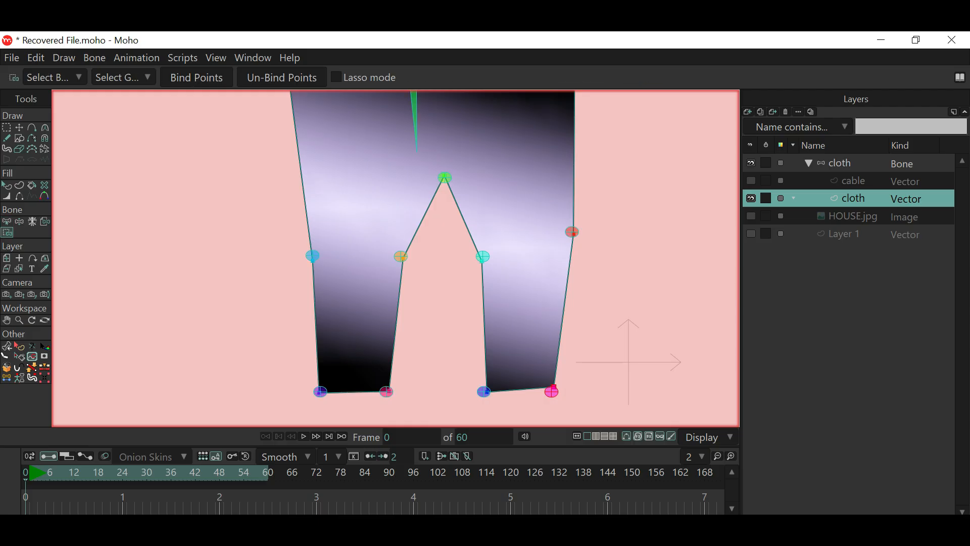
On the cloth bone layer, move the right leg's outer hem pin bone onto the hem corner, at about X -0.1430, Y -0.0568.
click(841, 163)
scroll(585, 339, up, 3)
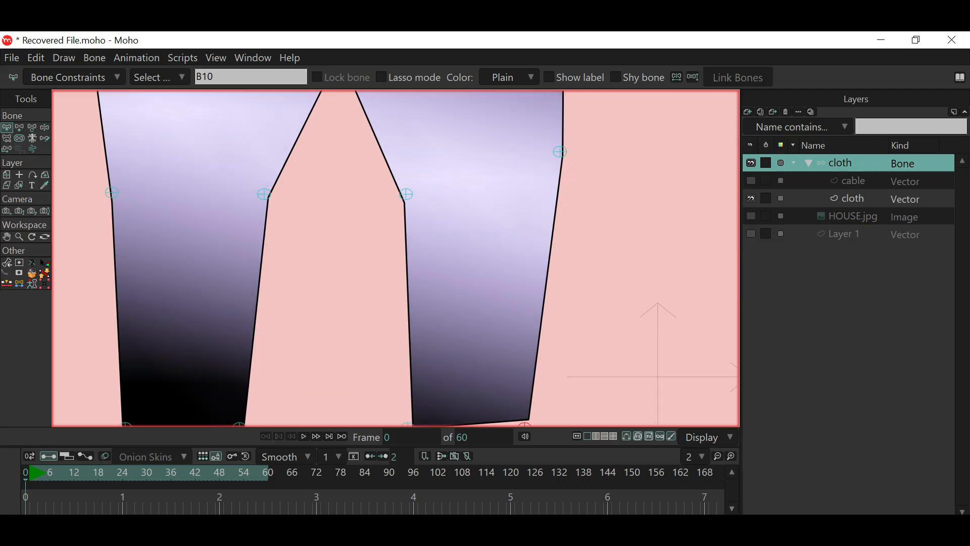
drag(559, 398, 543, 286)
scroll(543, 287, up, 2)
drag(517, 323, 552, 304)
scroll(552, 305, up, 3)
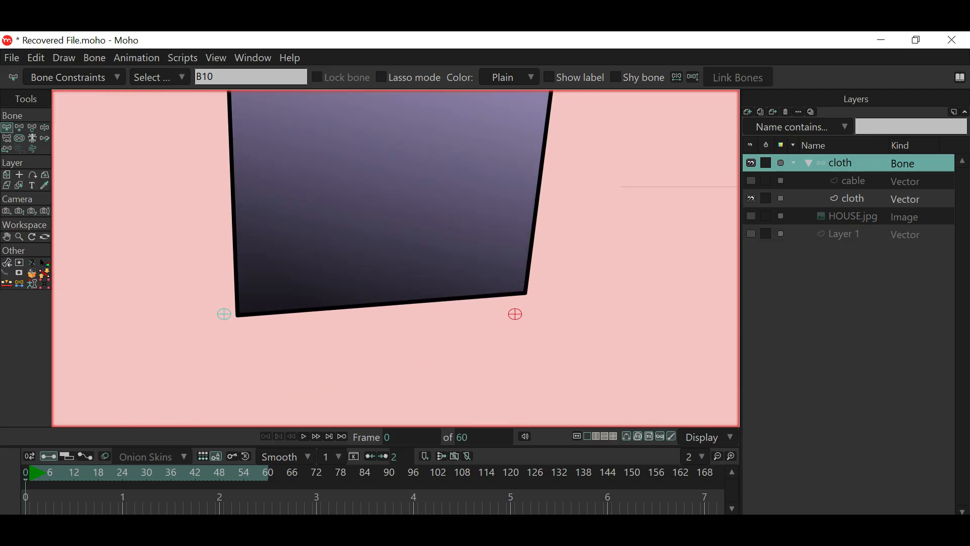
key(t)
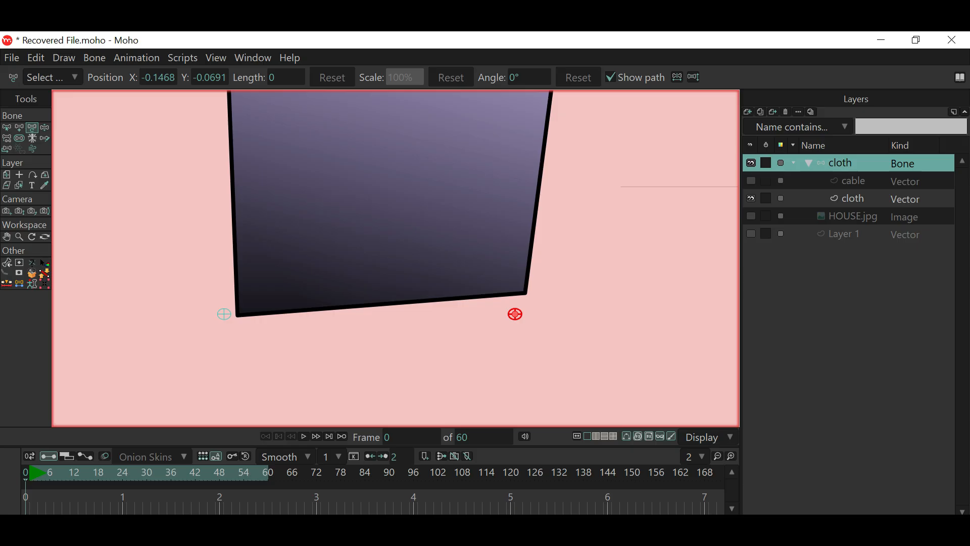
drag(515, 314, 649, 267)
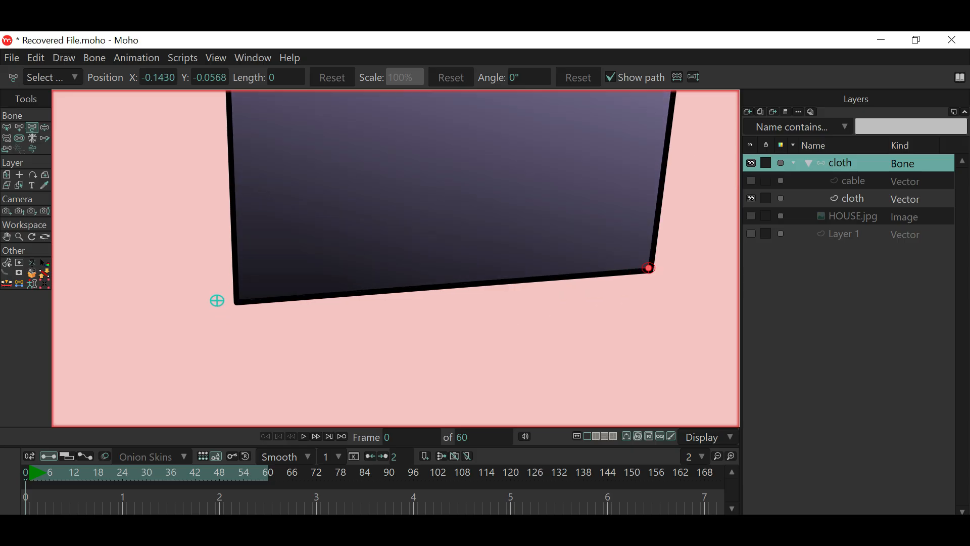
Move the right leg's inner hem, outer knee and inner knee pin bones onto their matching corners of the trousers outline.
click(218, 301)
drag(217, 301, 235, 304)
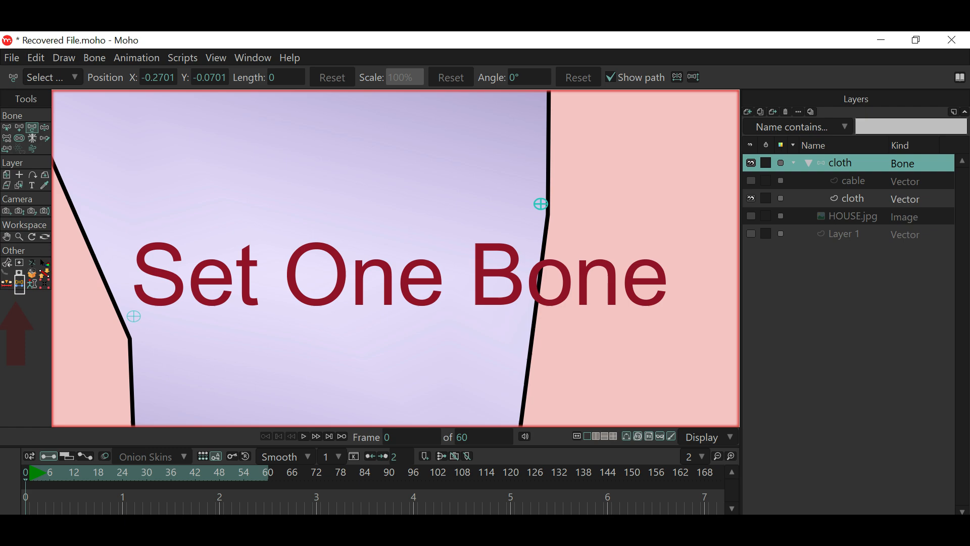
mouse_move(541, 203)
mouse_down()
mouse_move(562, 218)
mouse_move(551, 213)
mouse_up()
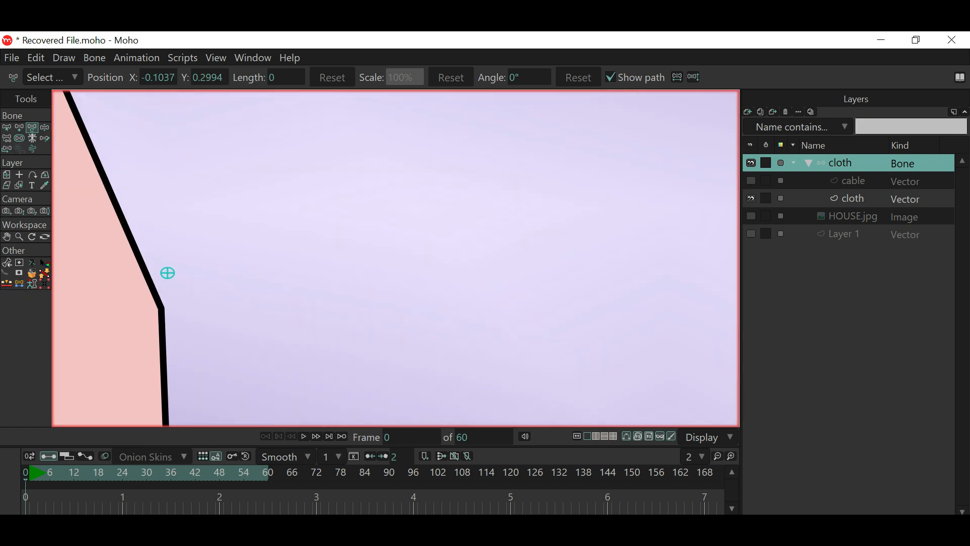
drag(168, 273, 158, 309)
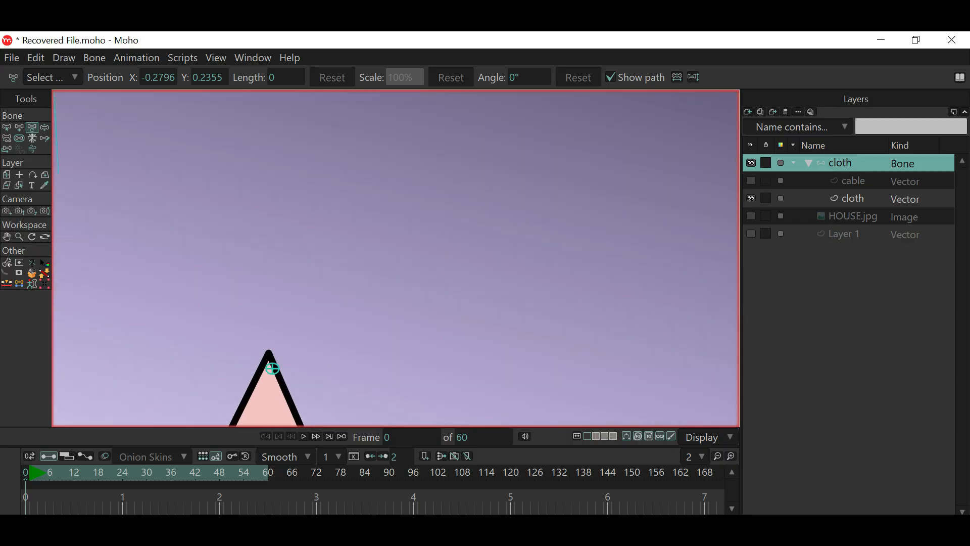
Move the crotch pin bone to about X -0.3510, Y 0.4366 and the left leg's inner knee pin to about X -0.4297, Y 0.2436.
drag(273, 367, 269, 351)
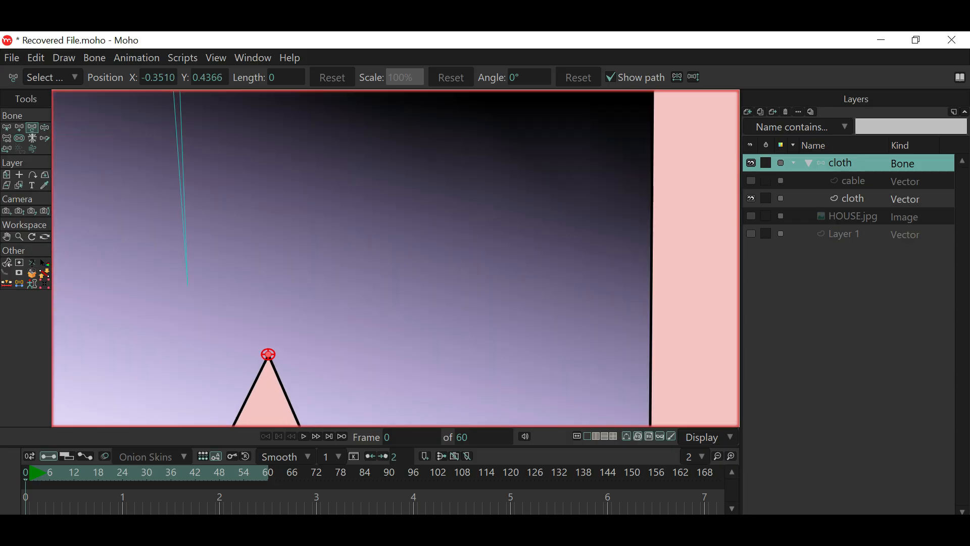
drag(269, 353, 353, 161)
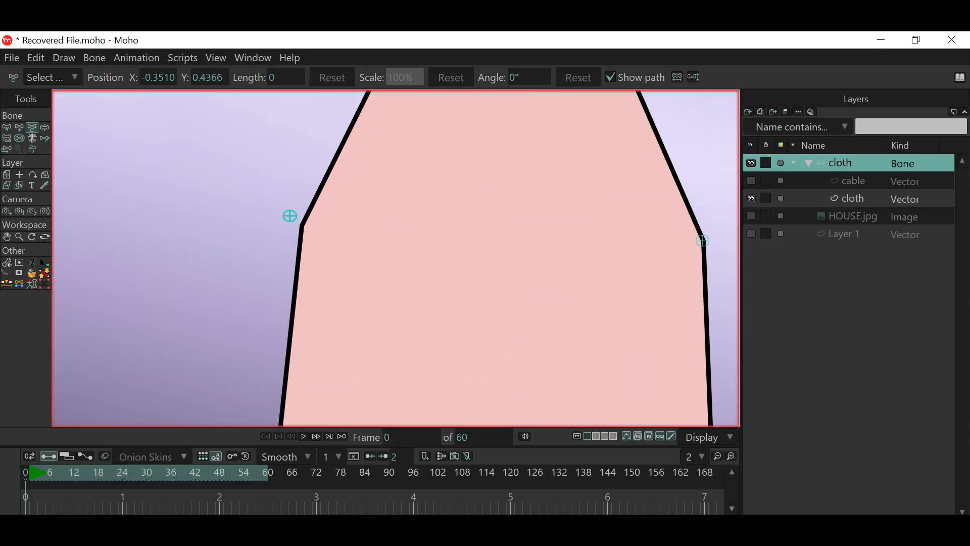
drag(289, 216, 302, 223)
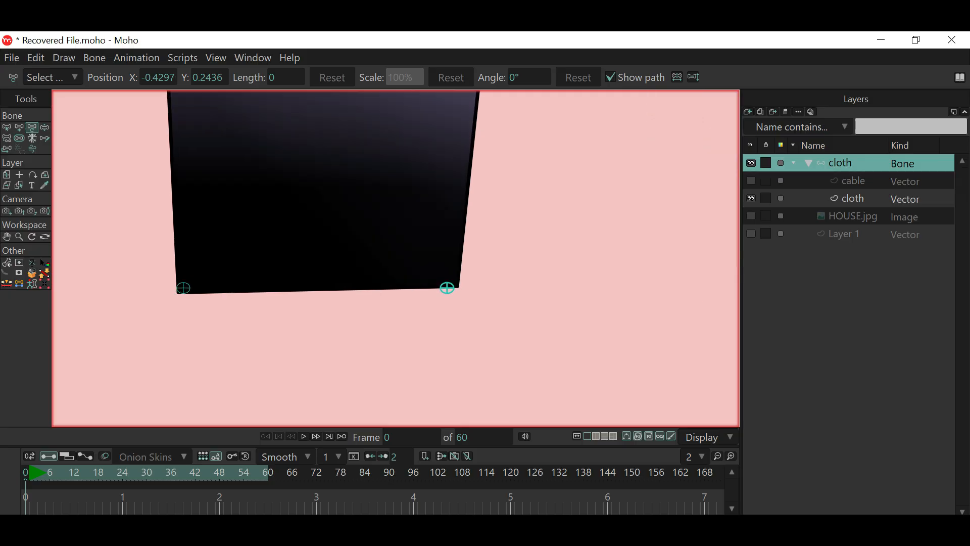
Move the left leg's hem pin bones onto their corners, inner at about X -0.4559, Y -0.0691 and outer at about X -0.5903, Y -0.0732.
drag(447, 288, 458, 288)
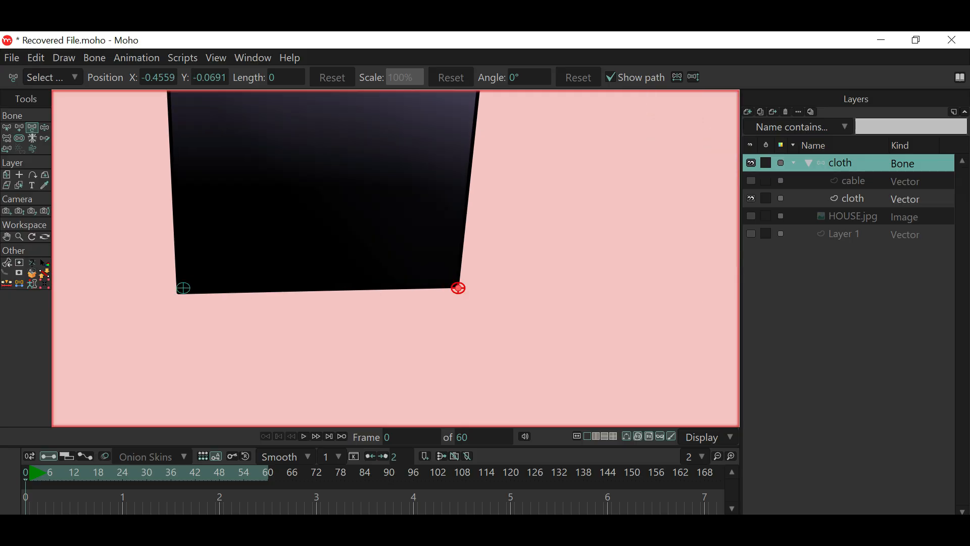
drag(184, 288, 177, 295)
Move the left leg's outer knee pin bone onto the bend in the trousers outline.
scroll(197, 202, down, 3)
drag(184, 152, 274, 343)
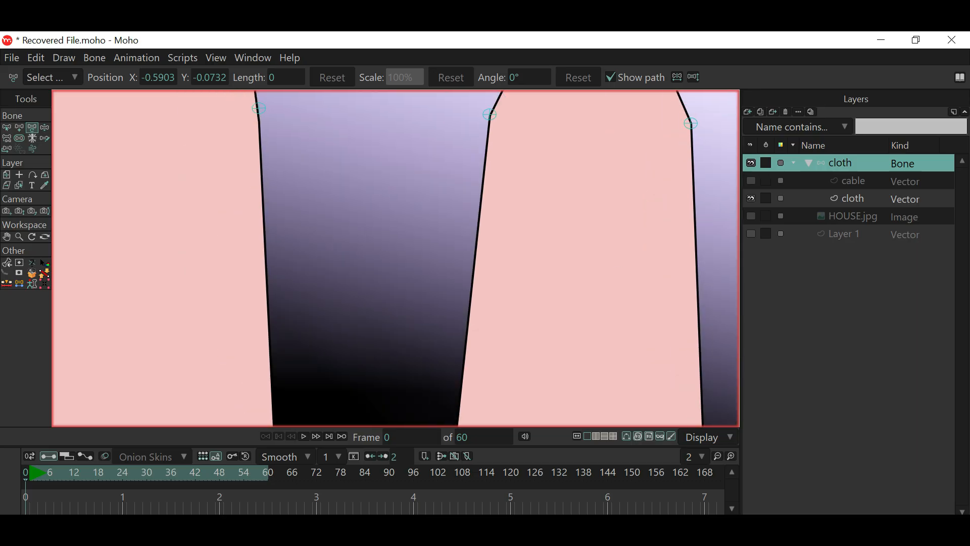
scroll(247, 183, up, 4)
drag(265, 99, 322, 313)
scroll(331, 320, up, 3)
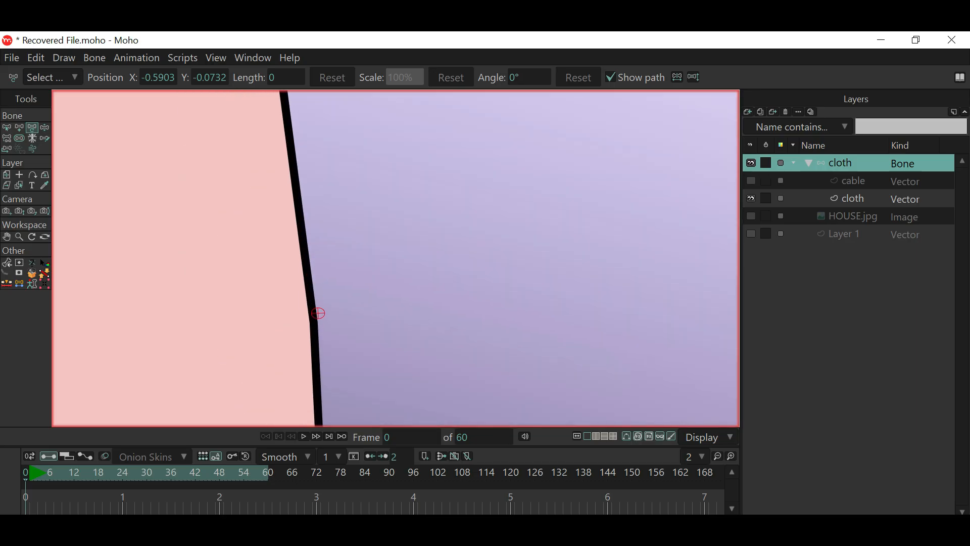
click(316, 326)
scroll(316, 326, down, 3)
scroll(324, 323, down, 5)
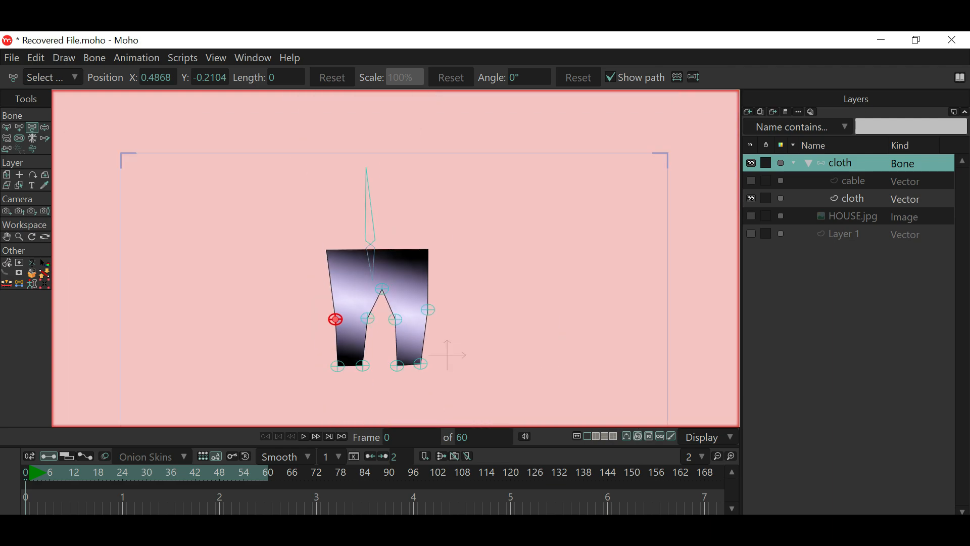
scroll(347, 308, up, 3)
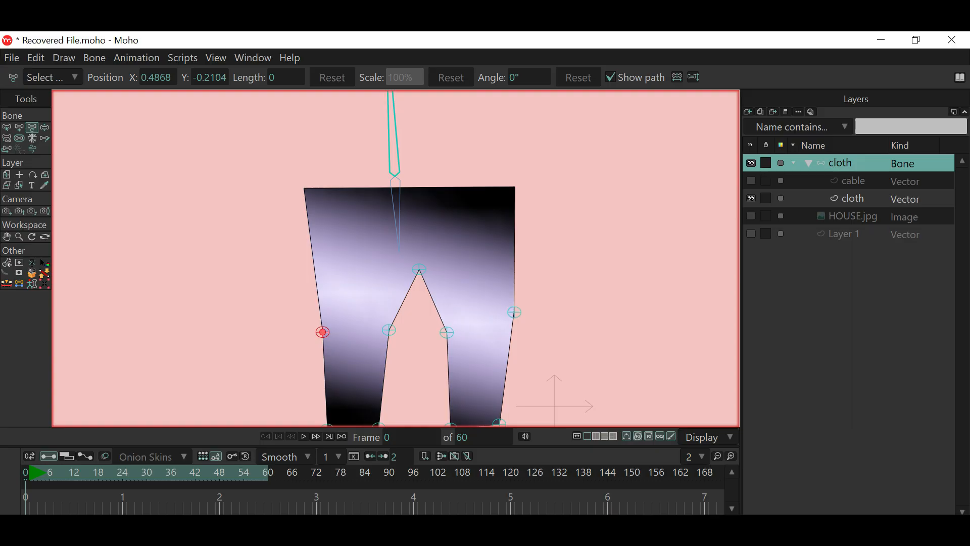
key(b)
scroll(372, 289, down, 1)
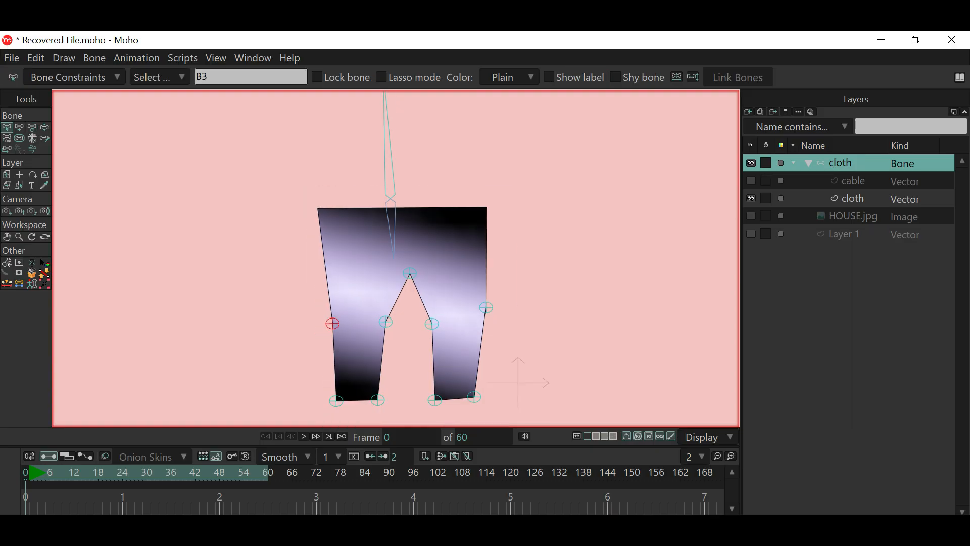
drag(285, 270, 550, 420)
scroll(451, 284, up, 1)
scroll(451, 284, down, 3)
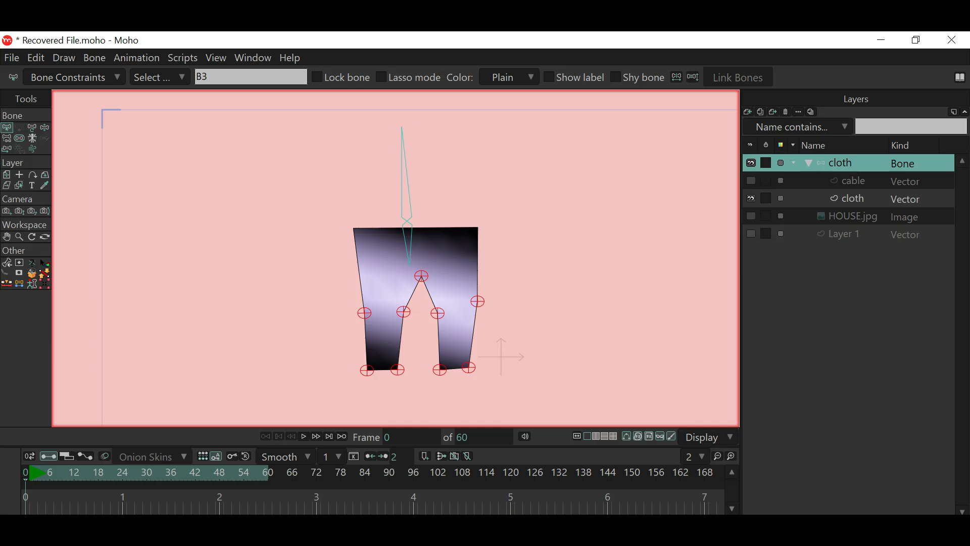
click(536, 243)
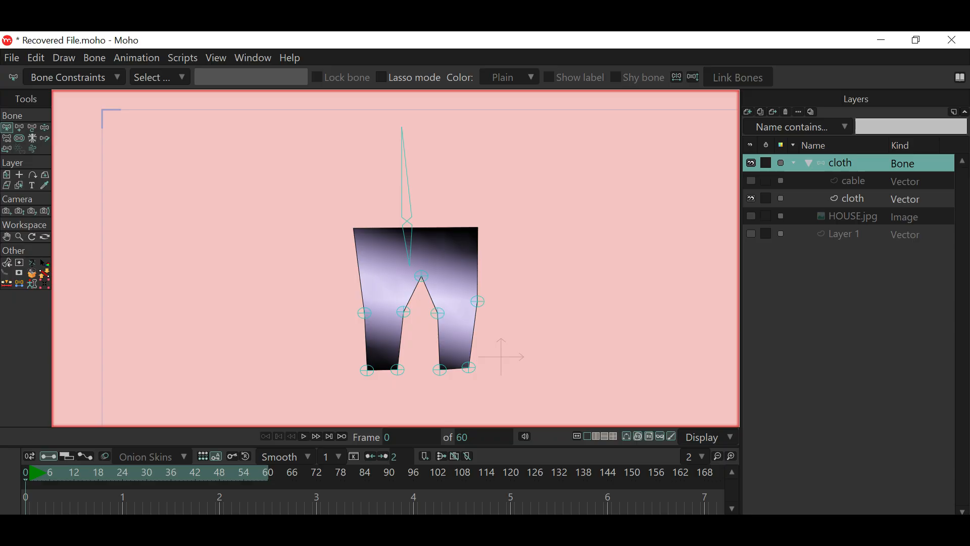
Add a child bone from the tip of the short waist bone to the left leg's outer knee pin.
click(408, 241)
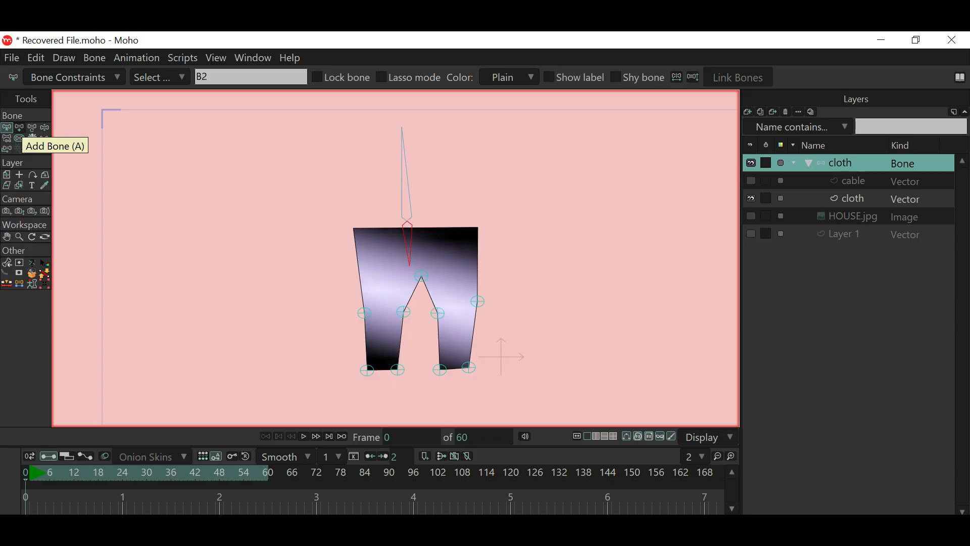
click(20, 127)
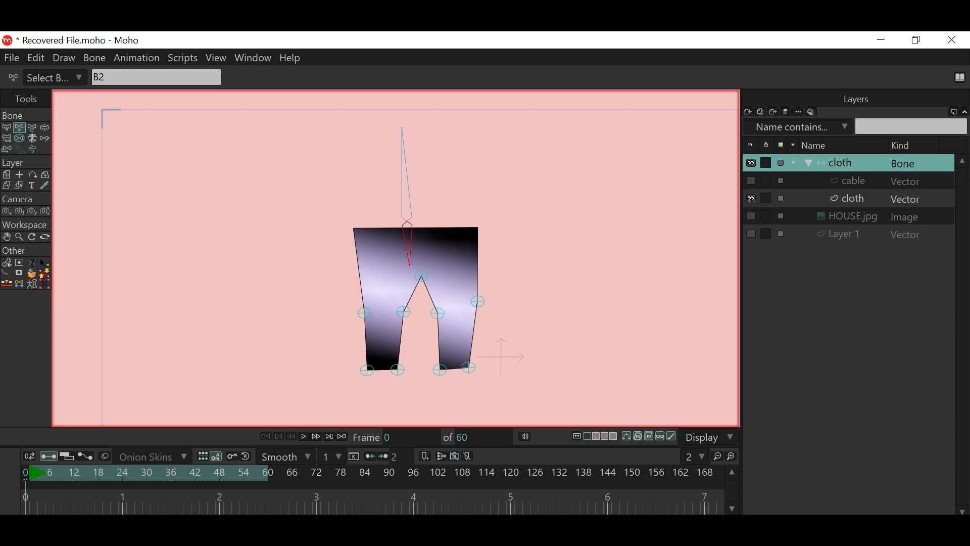
drag(410, 267, 367, 312)
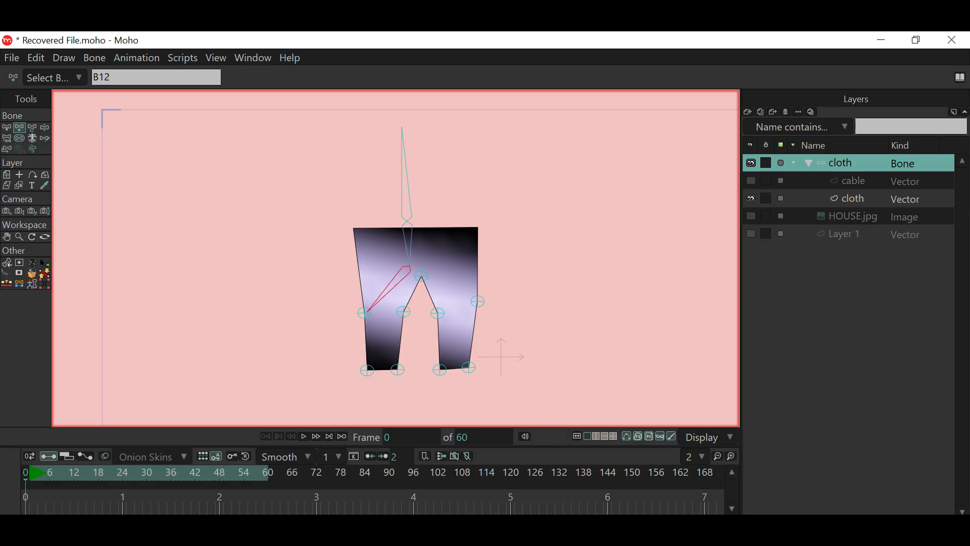
Reselect the short waist bone as parent and add a child bone from its tip to the crotch pin.
key(z)
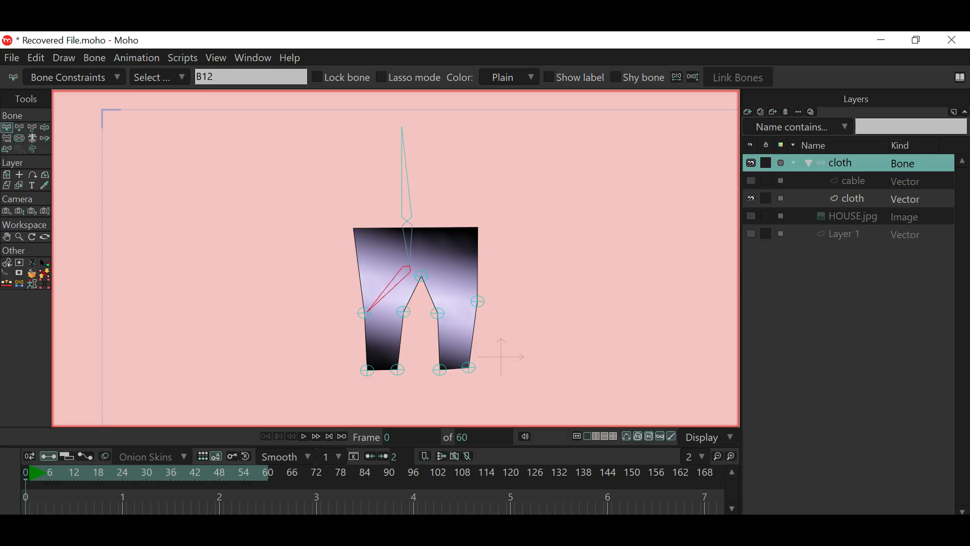
click(408, 240)
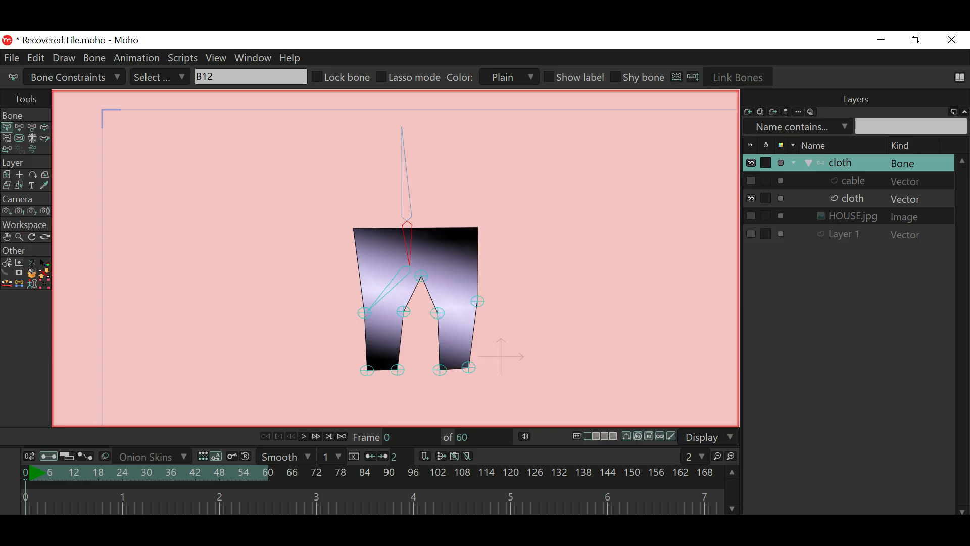
key(t)
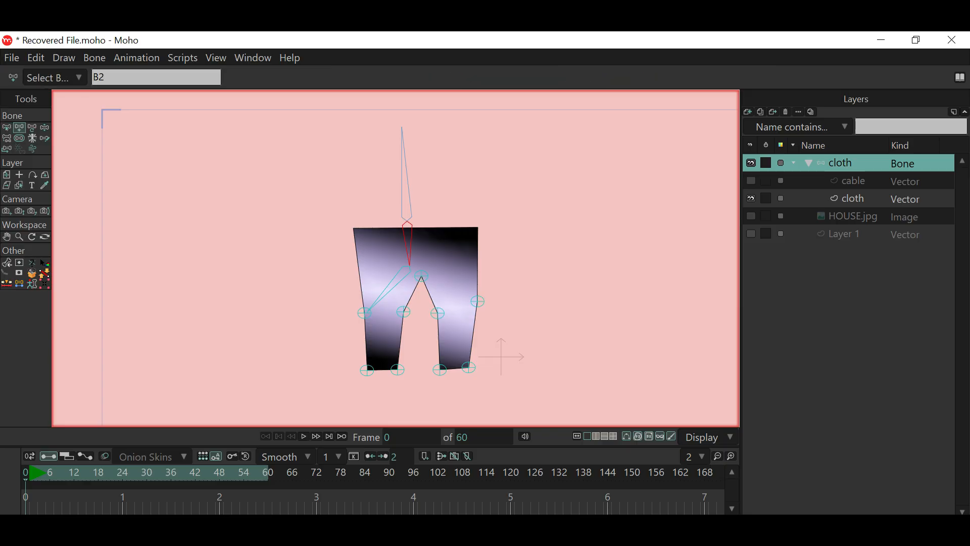
drag(410, 266, 421, 275)
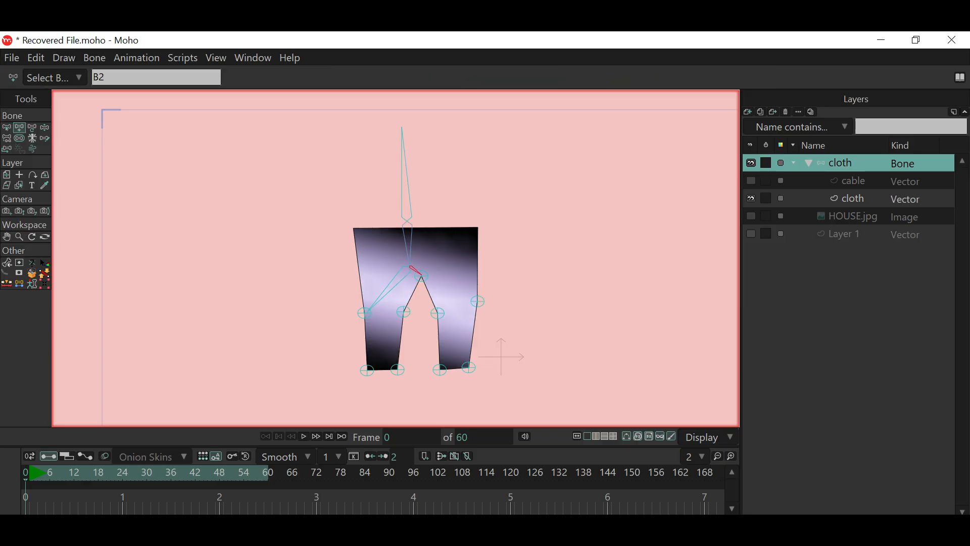
With the short waist bone as parent, add a child bone from its tip toward the right leg's outer knee pin.
key(b)
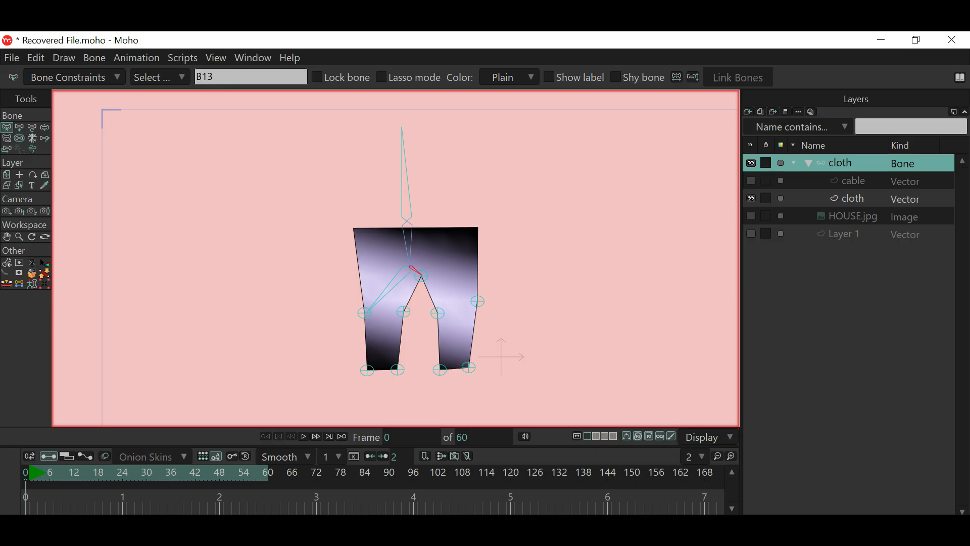
click(408, 241)
key(t)
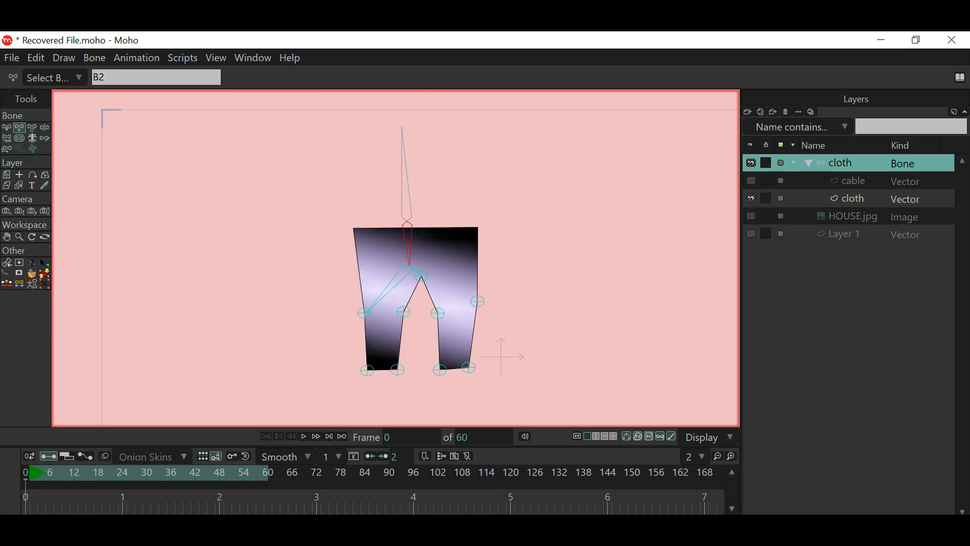
drag(410, 266, 433, 247)
scroll(437, 247, up, 4)
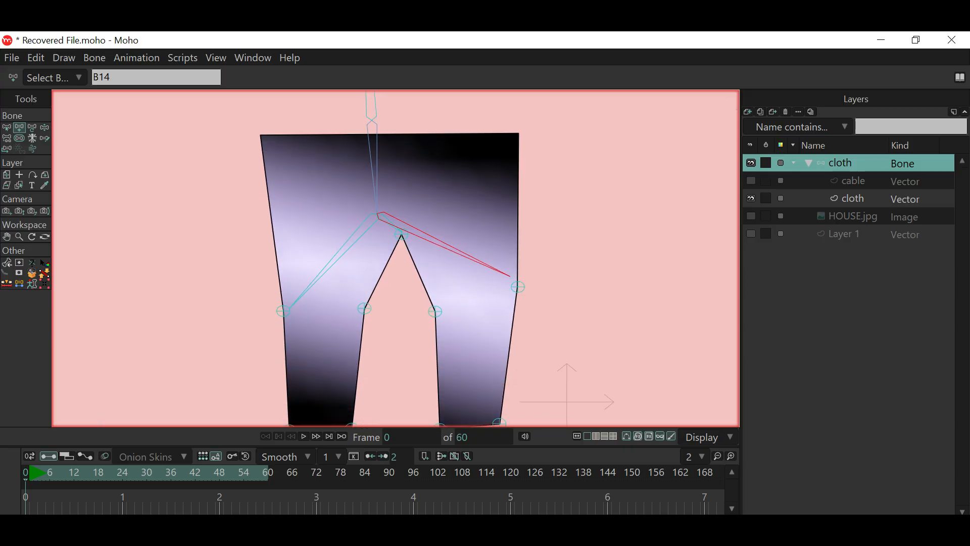
With the short waist bone as parent, add a child bone from its tip to the left leg's inner knee pin.
key(b)
click(374, 167)
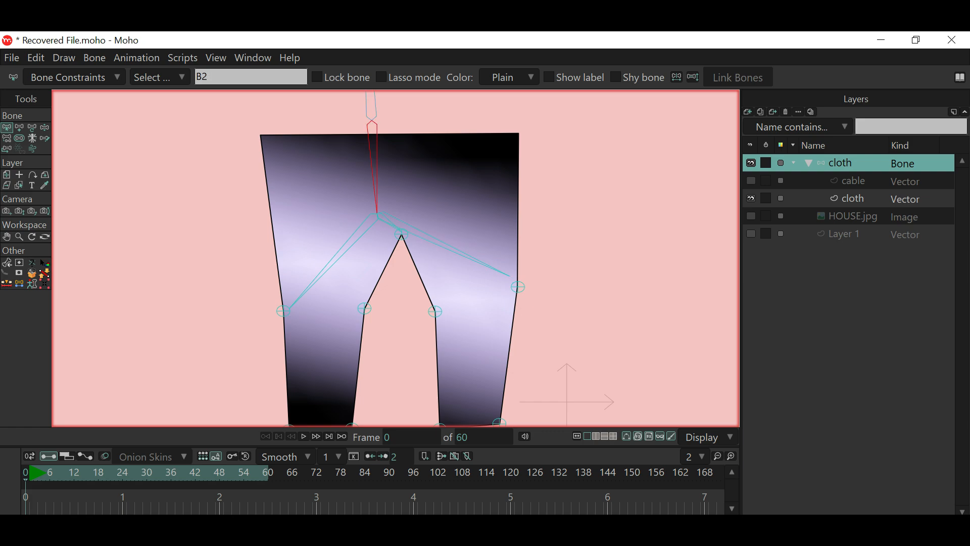
key(t)
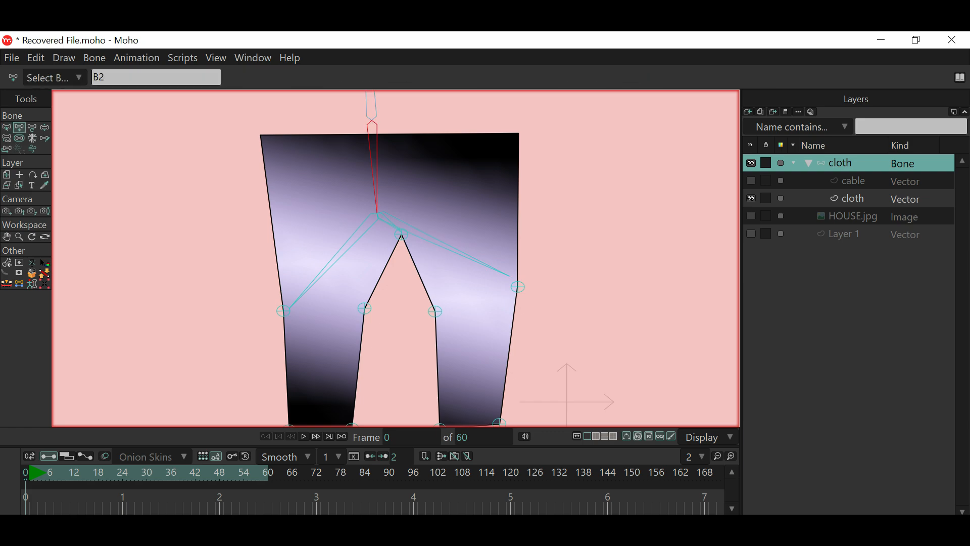
mouse_move(377, 214)
mouse_down()
mouse_move(348, 372)
mouse_move(368, 299)
mouse_move(359, 256)
mouse_up()
With the short waist bone as parent, add a child bone from its tip to the right leg's inner knee pin.
key(b)
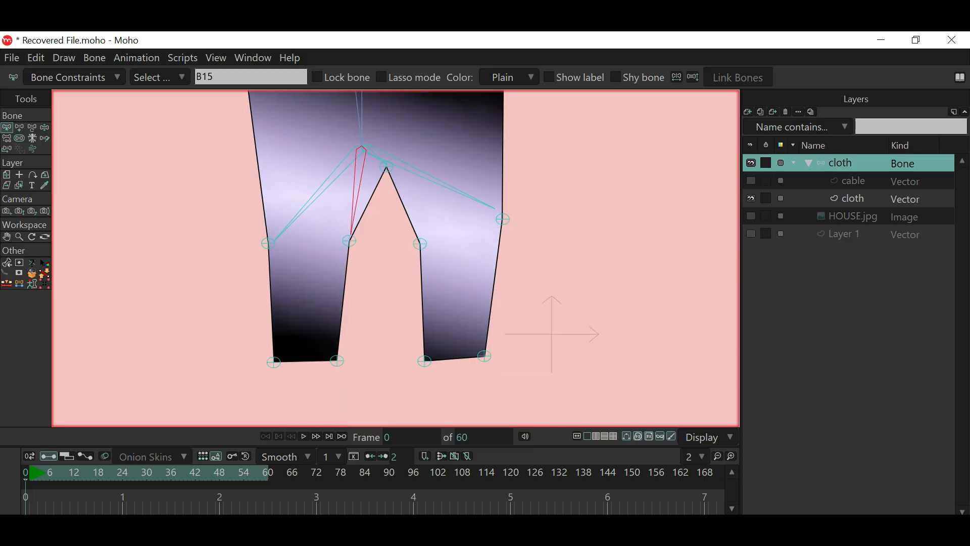
click(360, 114)
key(t)
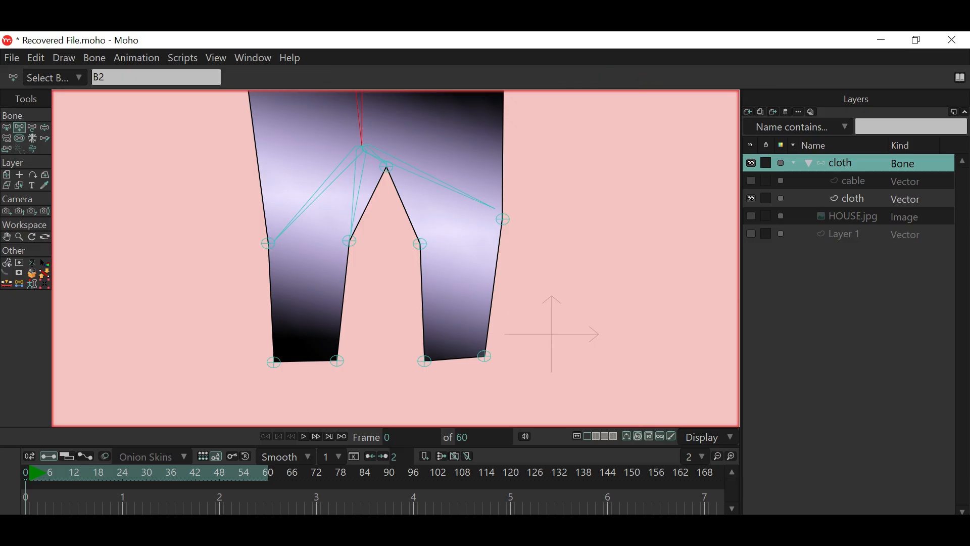
drag(362, 147, 420, 239)
With the short waist bone as parent, add a child bone from its tip to the left leg's outer hem pin.
key(b)
click(360, 117)
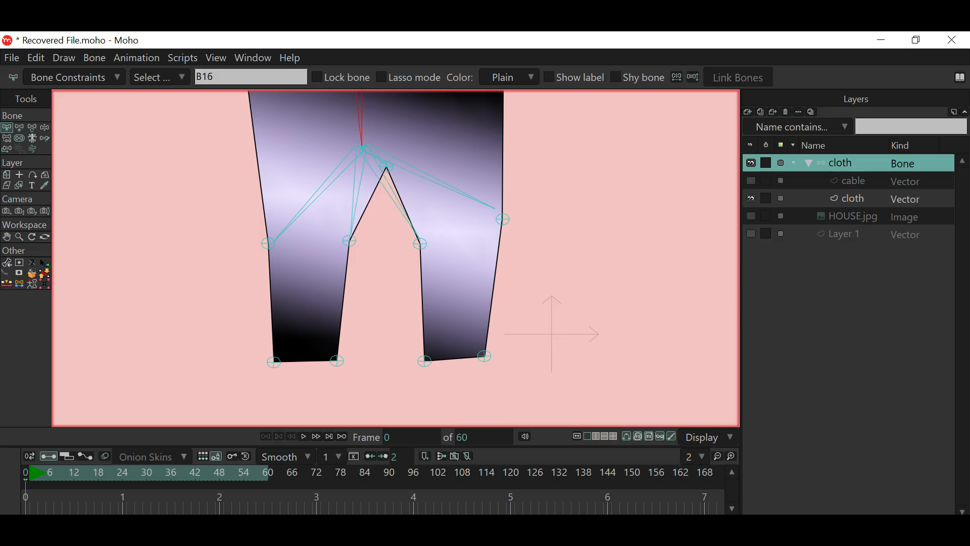
key(t)
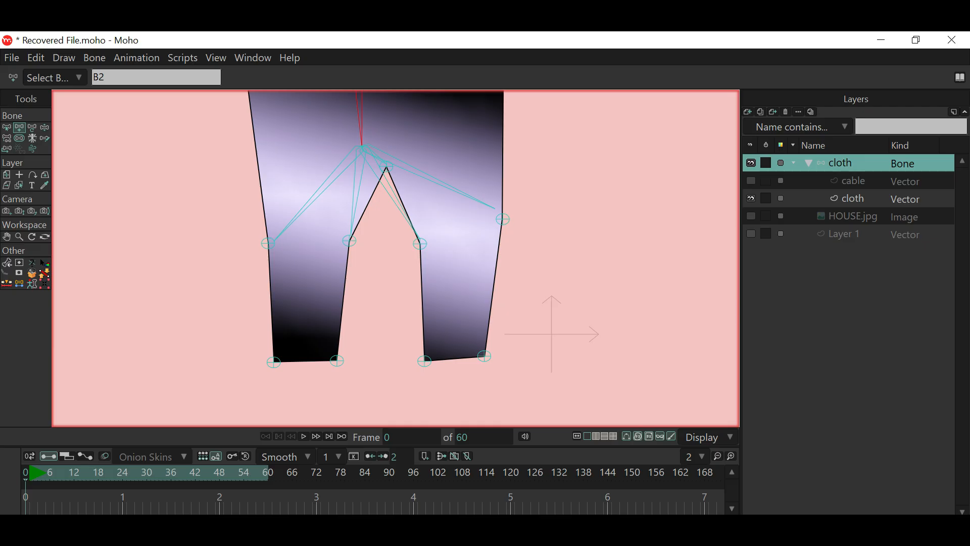
mouse_move(362, 146)
mouse_down()
mouse_move(336, 360)
mouse_move(274, 362)
mouse_up()
With the short waist bone as parent, add a child bone from its tip to the left leg's inner hem pin.
key(b)
click(360, 120)
key(a)
drag(361, 145, 337, 355)
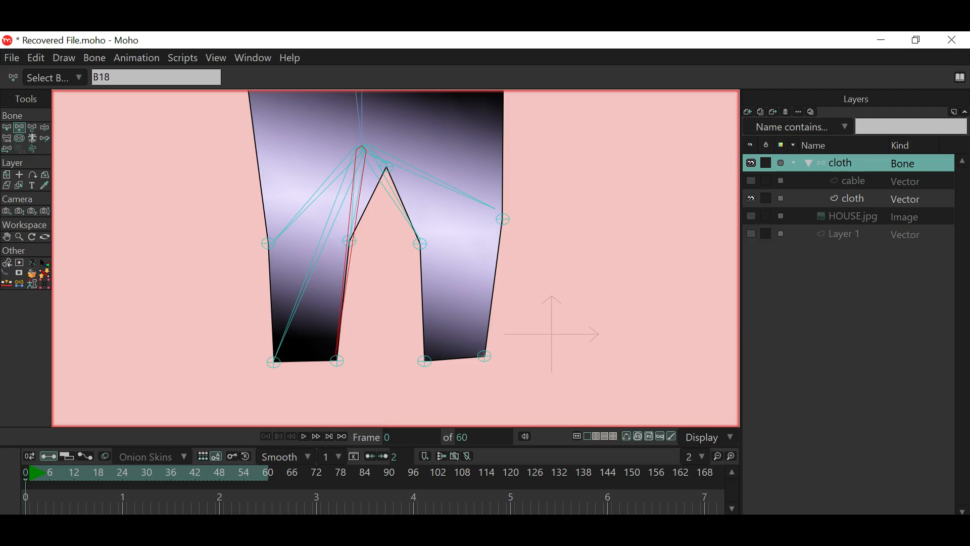
With the short waist bone as parent, add a child bone from its tip to the right leg's inner hem pin.
key(z)
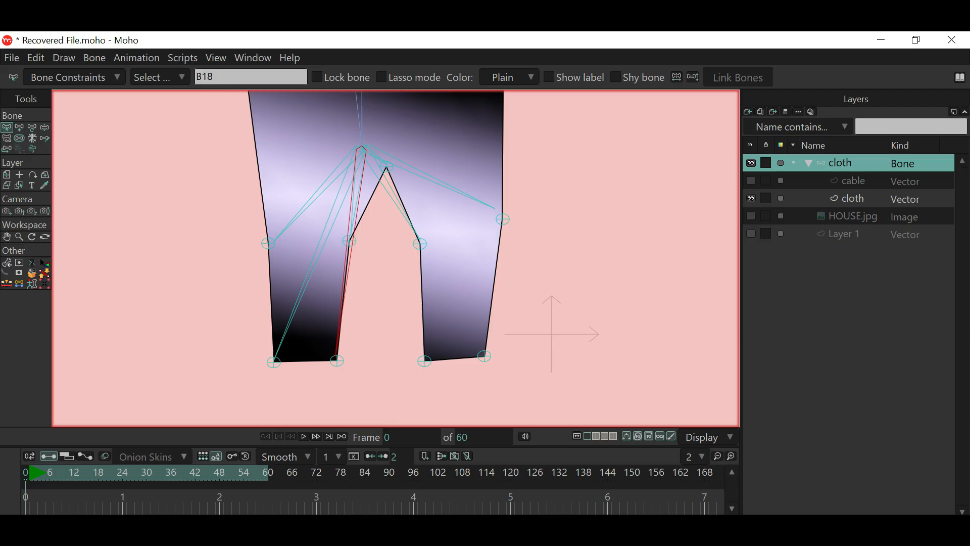
click(361, 117)
key(t)
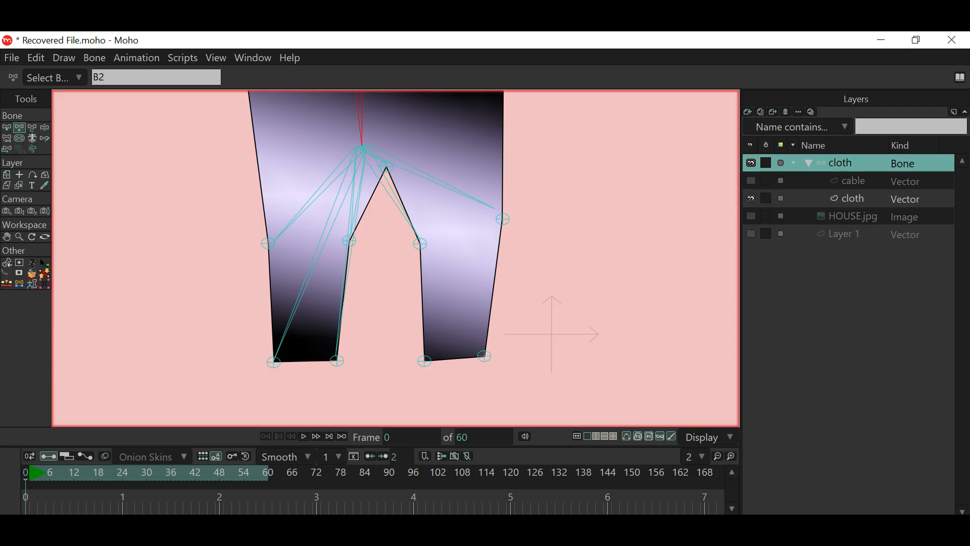
mouse_move(359, 97)
mouse_down()
mouse_move(376, 232)
mouse_move(422, 355)
mouse_up()
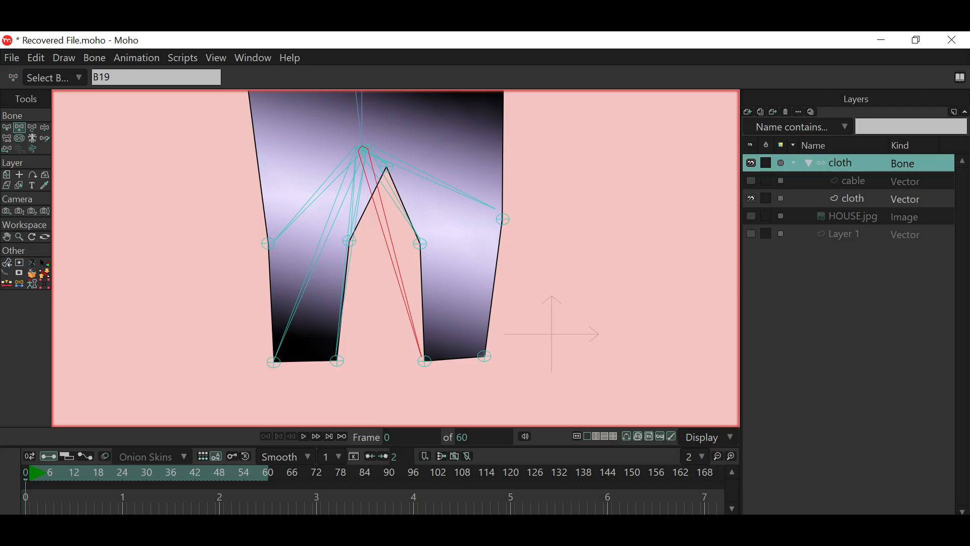
With the short waist bone as parent, add a child bone from its tip to the right leg's outer hem pin.
key(b)
click(360, 113)
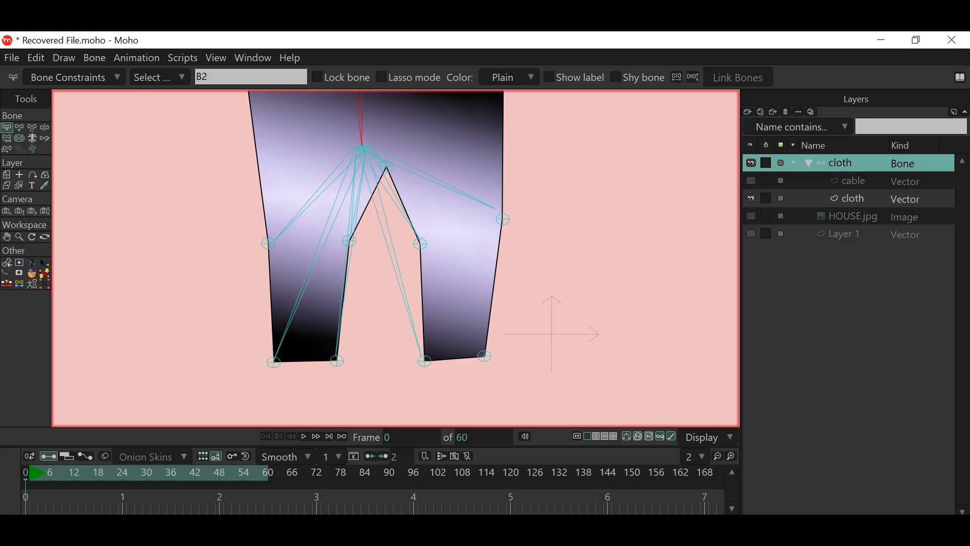
key(t)
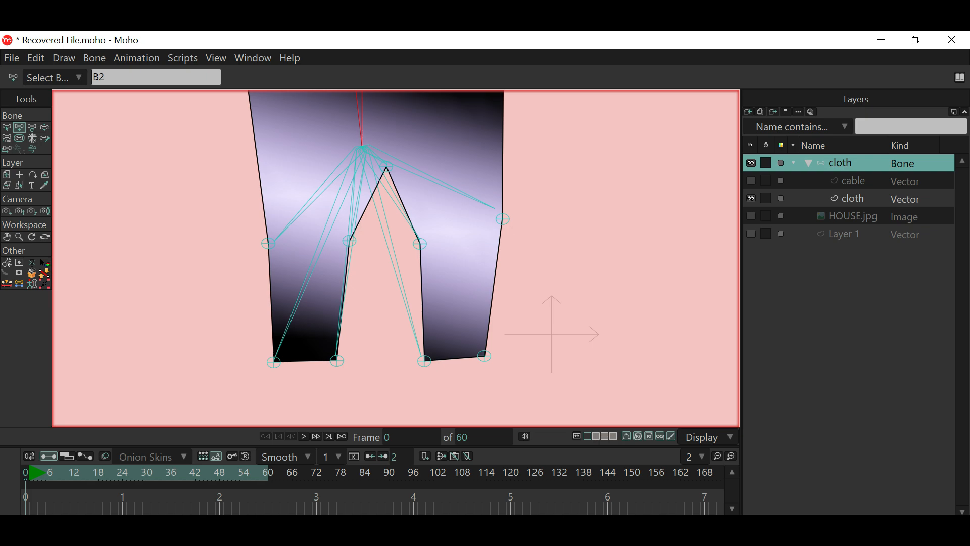
mouse_move(362, 146)
mouse_down()
mouse_move(427, 289)
mouse_move(482, 352)
mouse_up()
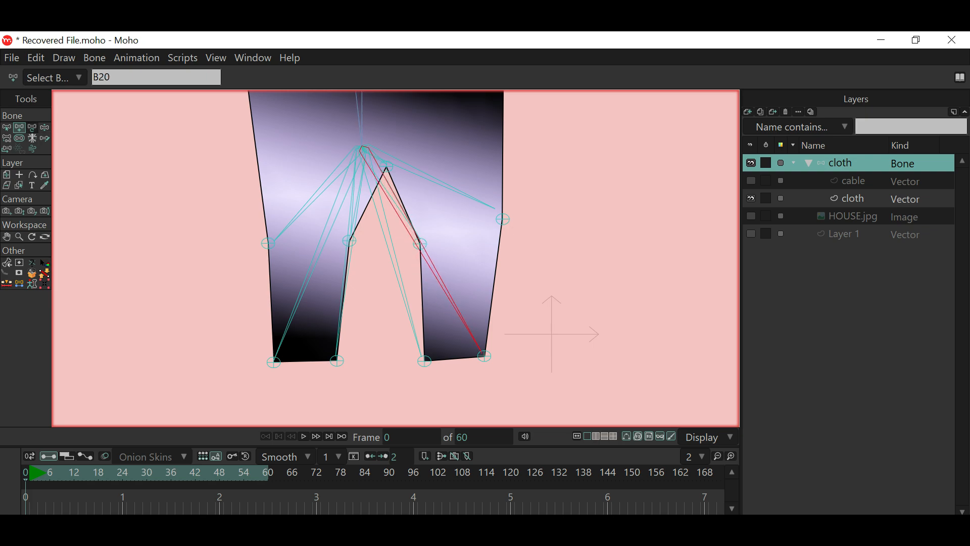
Transform the child bone beside the right leg's outer knee pin so its tip reaches the pin.
click(7, 127)
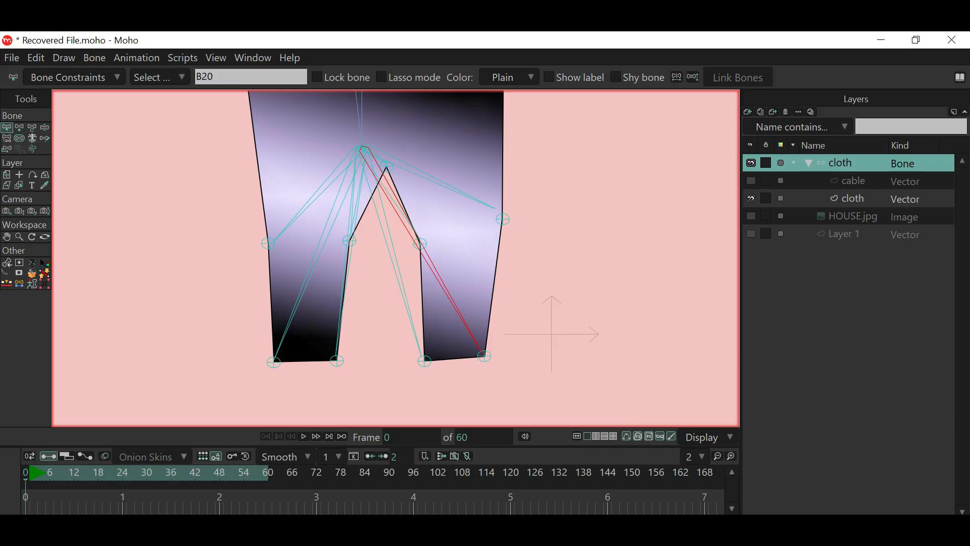
click(459, 191)
click(32, 127)
scroll(439, 222, up, 1)
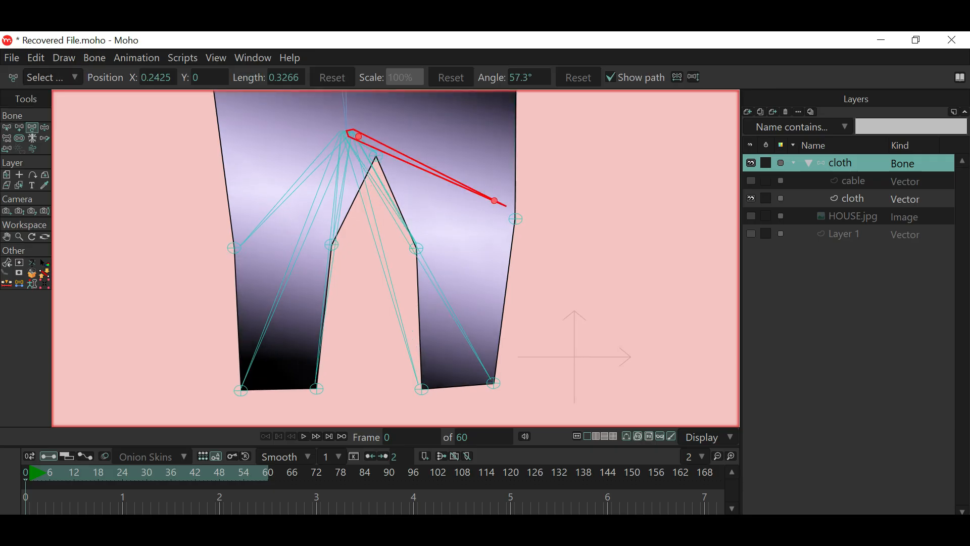
drag(494, 201, 502, 211)
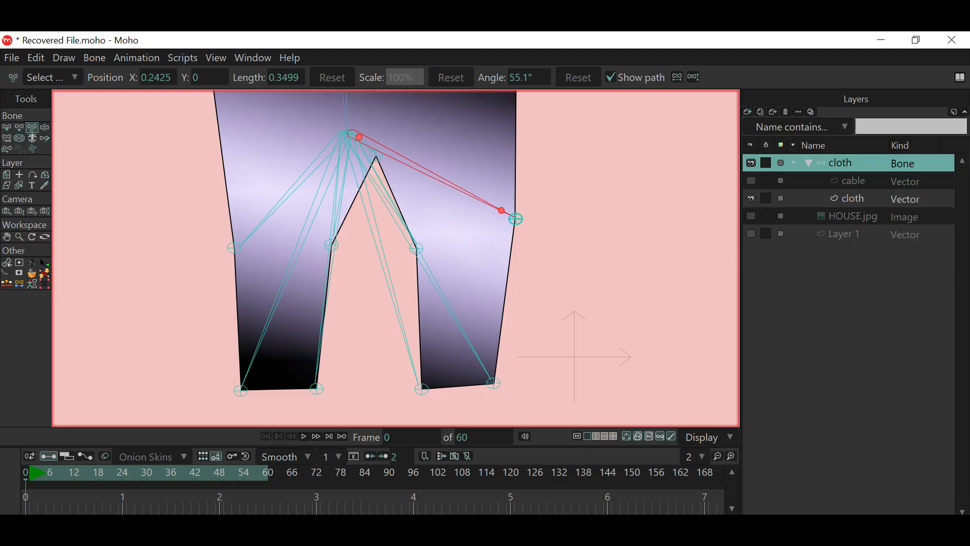
Check the alignment of the child bones and pins with the cloth vector layer briefly hidden.
click(751, 199)
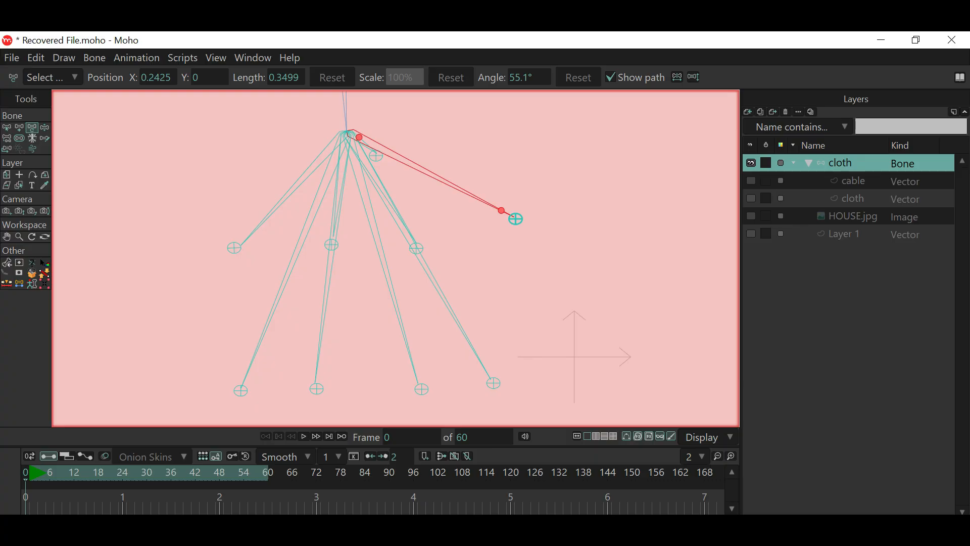
click(752, 198)
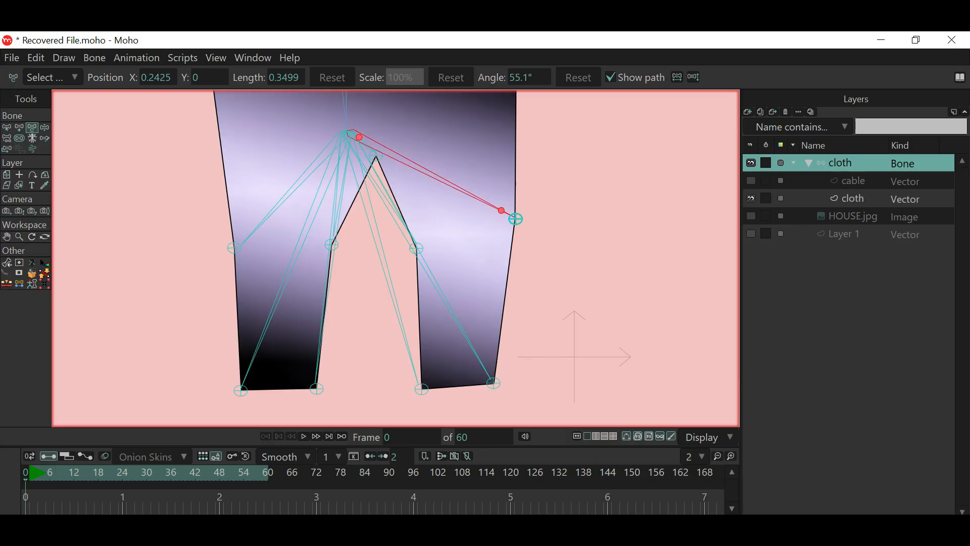
scroll(677, 213, down, 10)
drag(674, 213, 573, 253)
scroll(544, 251, up, 6)
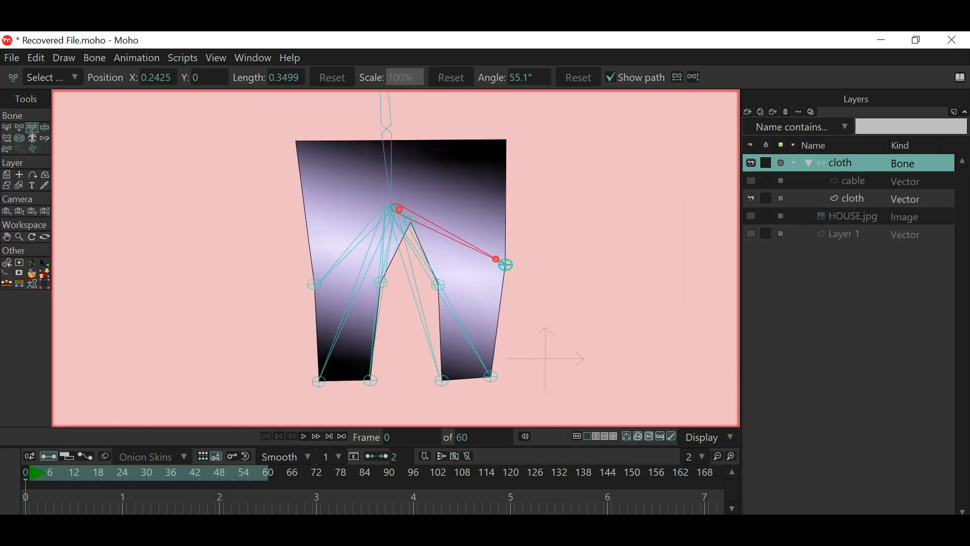
Save the project as cloth.moho.
click(7, 127)
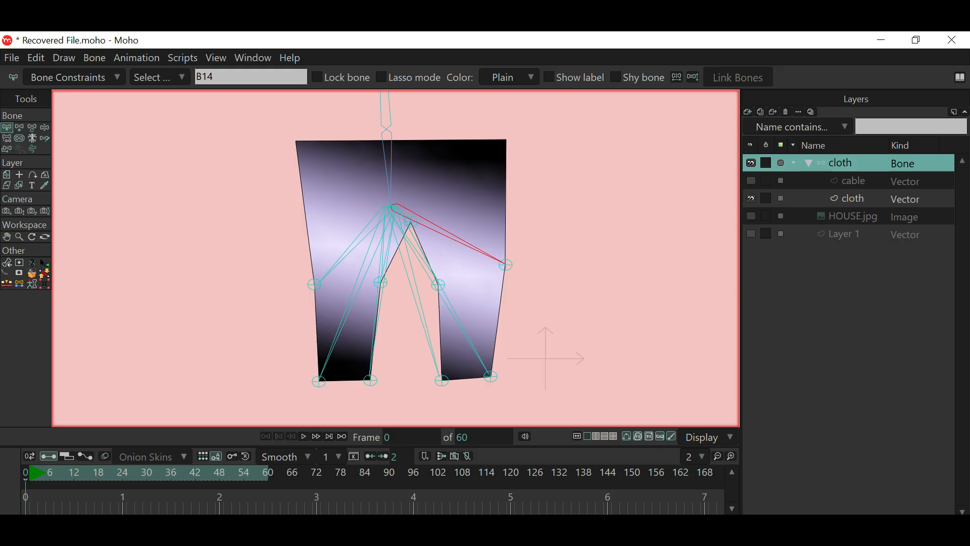
scroll(475, 251, down, 7)
drag(475, 251, 465, 273)
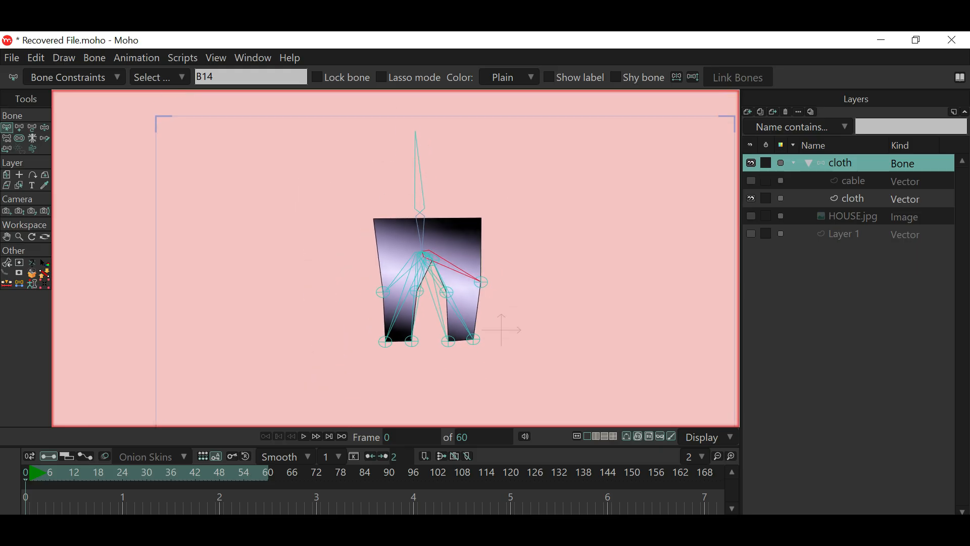
scroll(470, 258, up, 3)
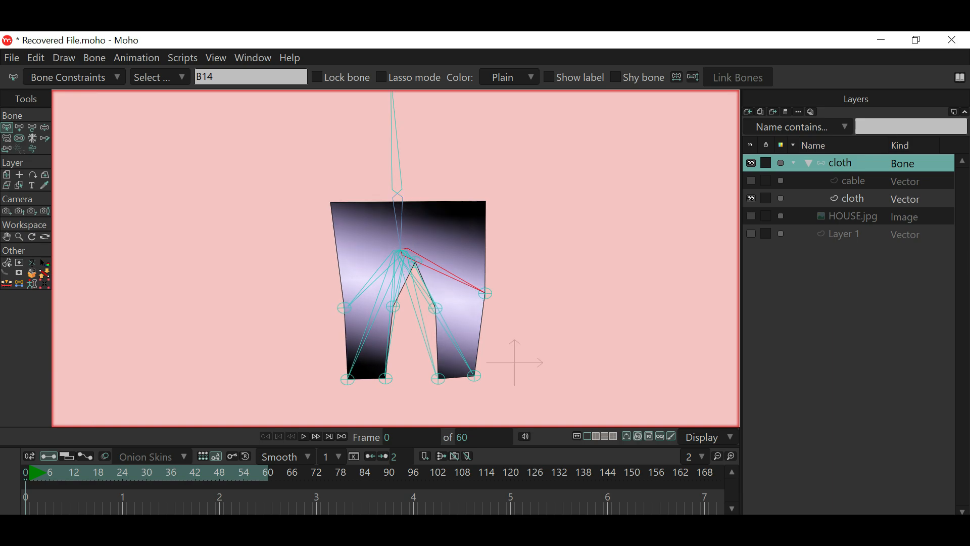
click(12, 58)
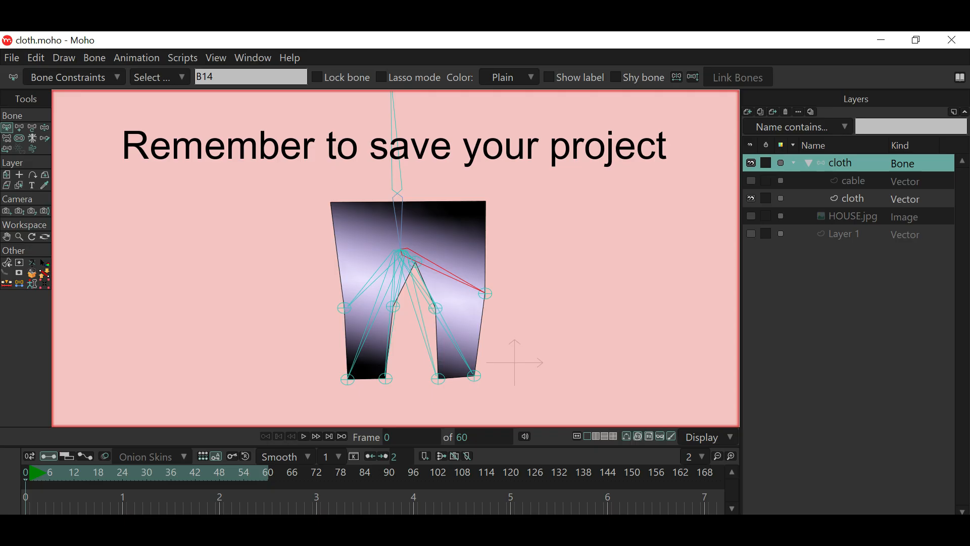
Show the cable layer and hide the cloth vector layer.
scroll(400, 301, up, 2)
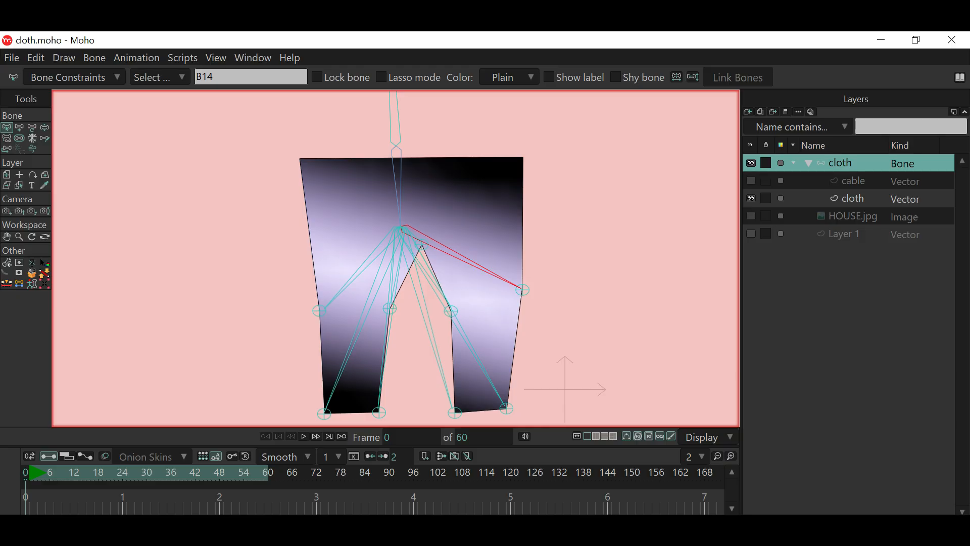
click(751, 181)
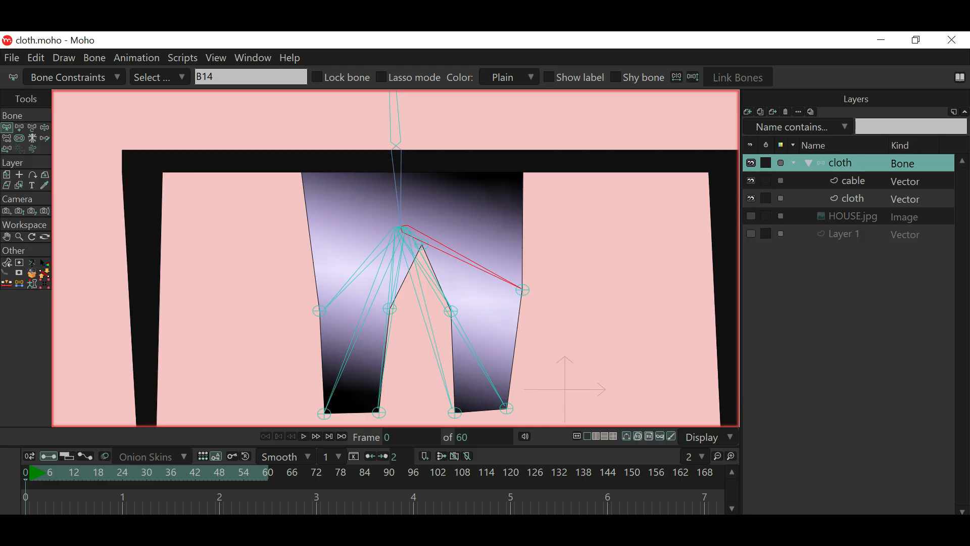
click(752, 198)
scroll(556, 241, down, 3)
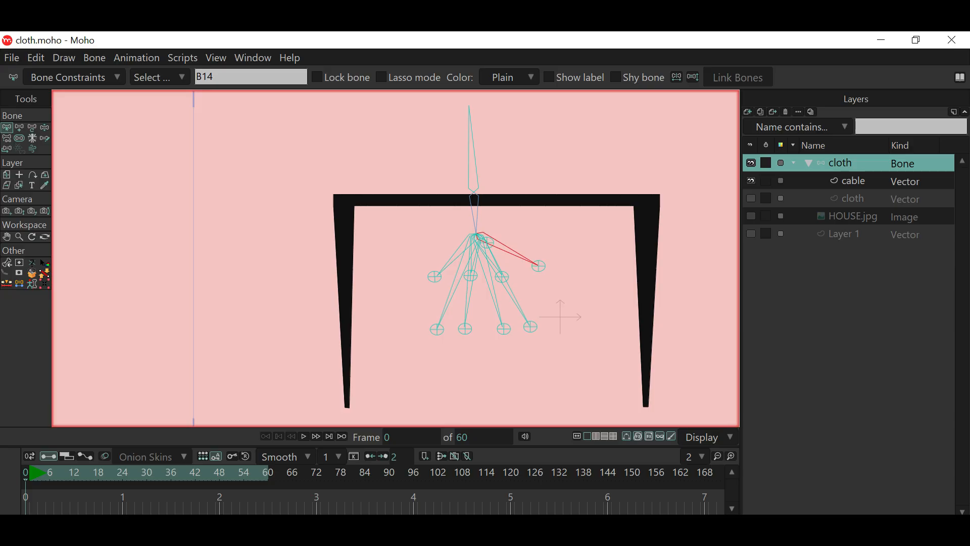
Bind the cable layer to the long upper bone above the cable with Bind Layer.
click(472, 163)
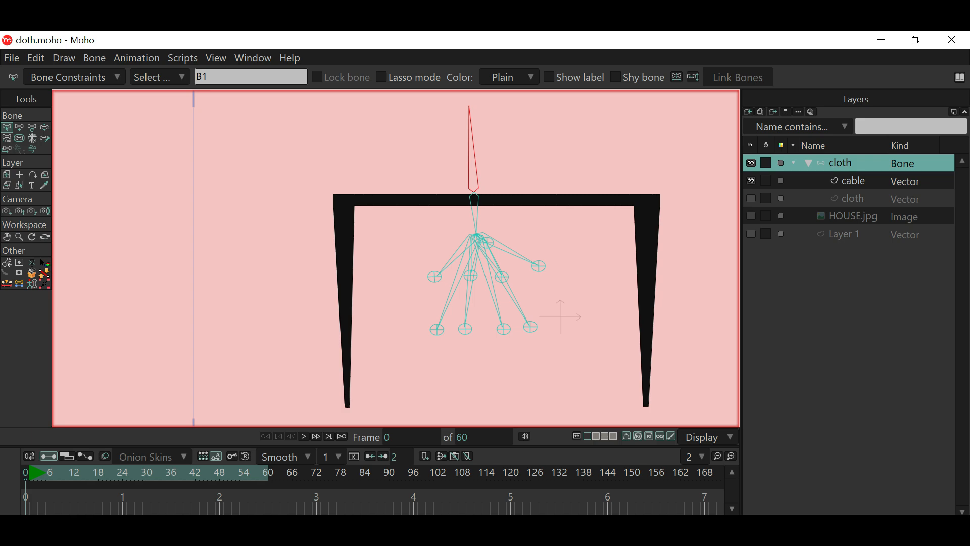
click(854, 181)
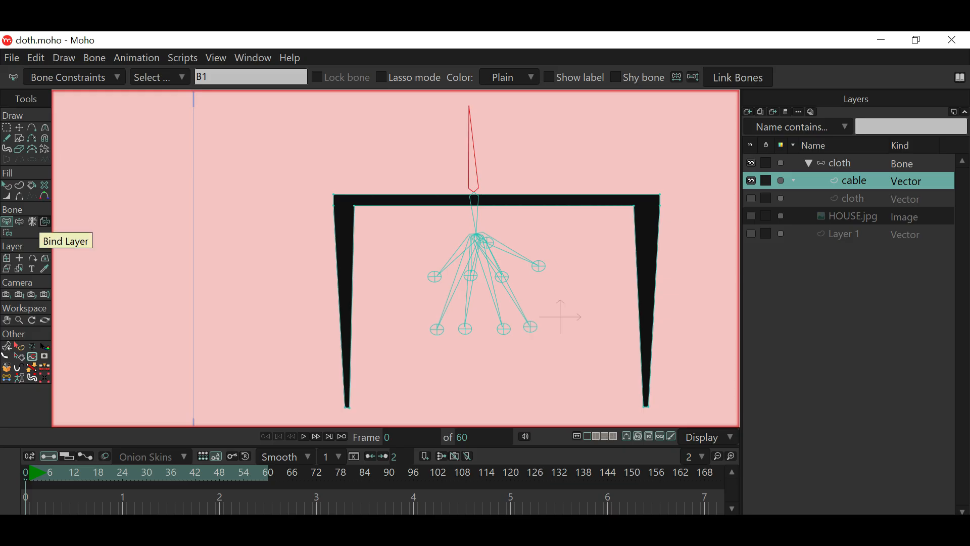
click(45, 221)
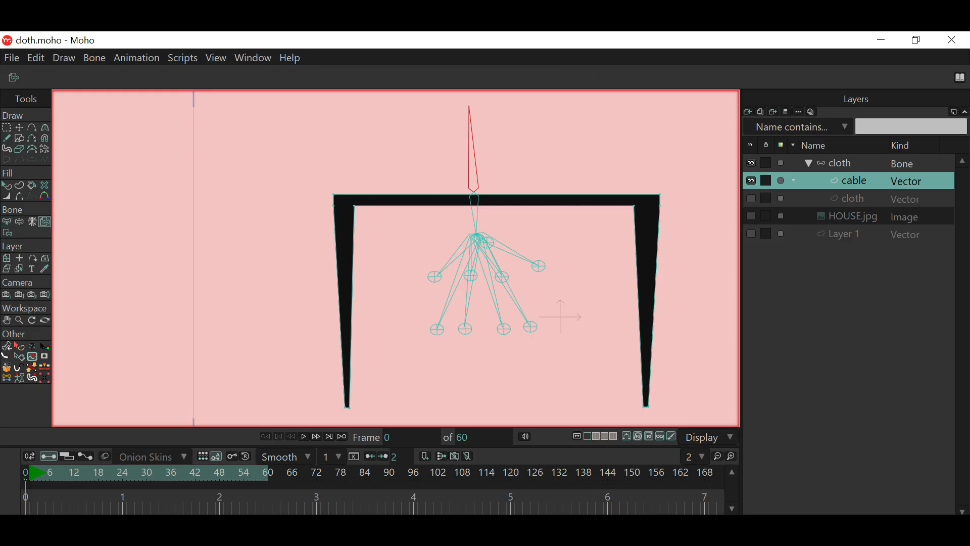
click(472, 162)
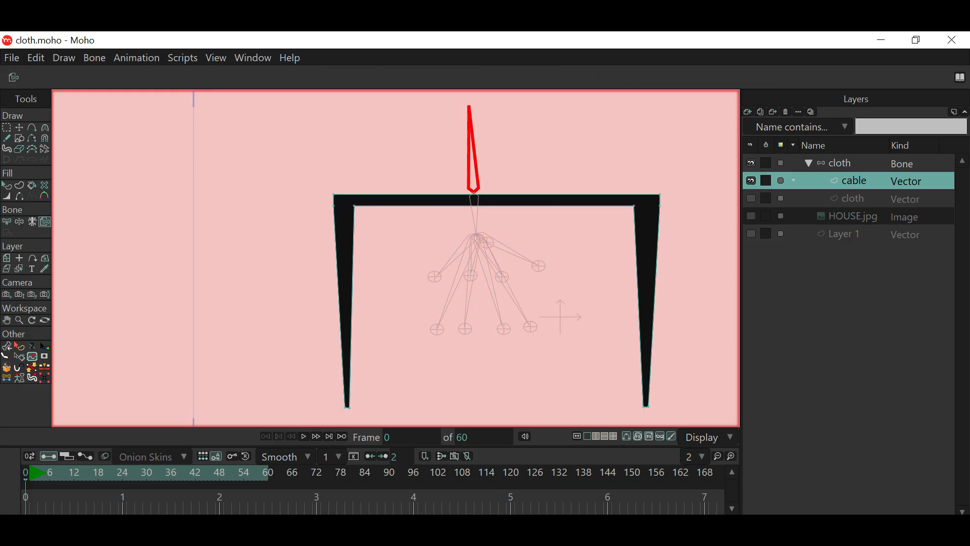
Test the cable's binding by manipulating the long upper bone.
click(19, 222)
drag(472, 161, 486, 177)
click(6, 222)
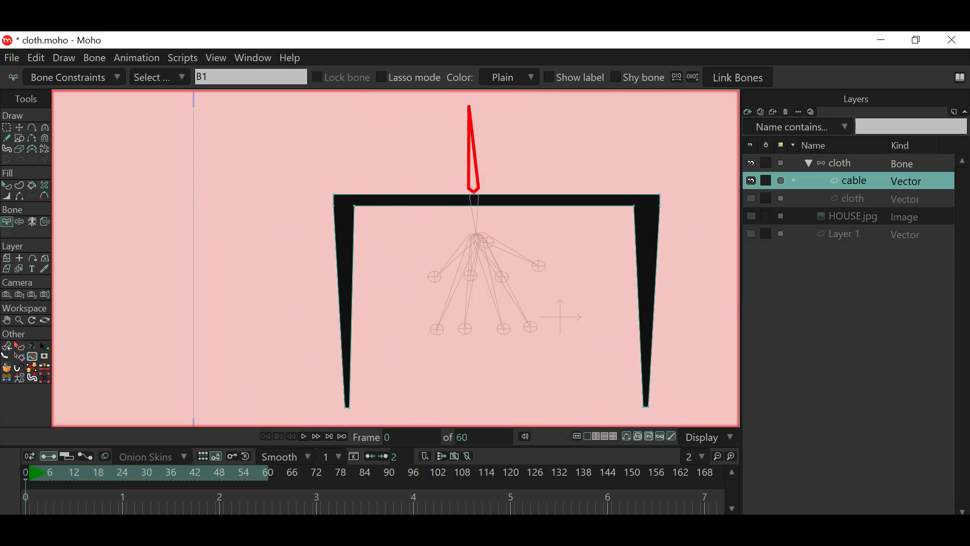
On the cloth bone layer, reparent the left leg's outer knee pin to the child bone that points to it.
scroll(490, 233, up, 1)
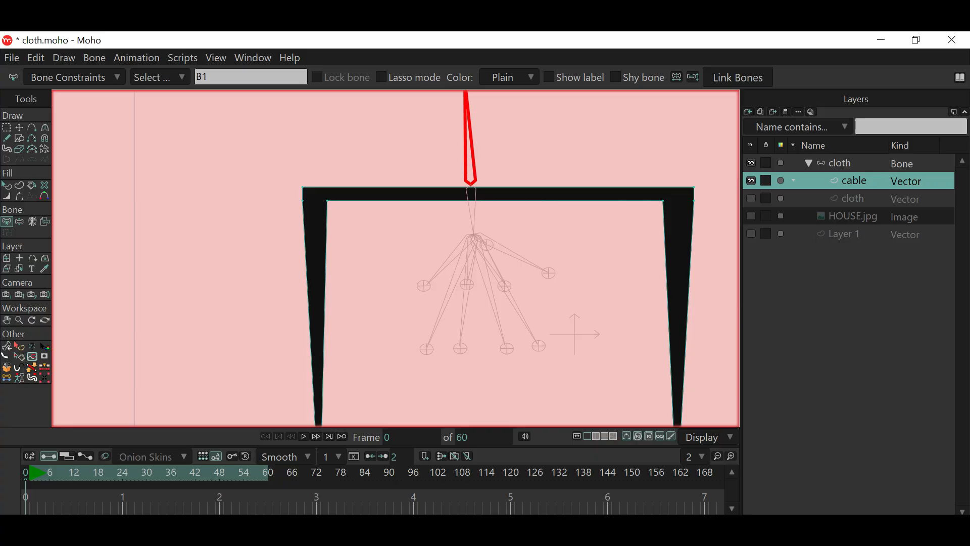
scroll(486, 232, up, 1)
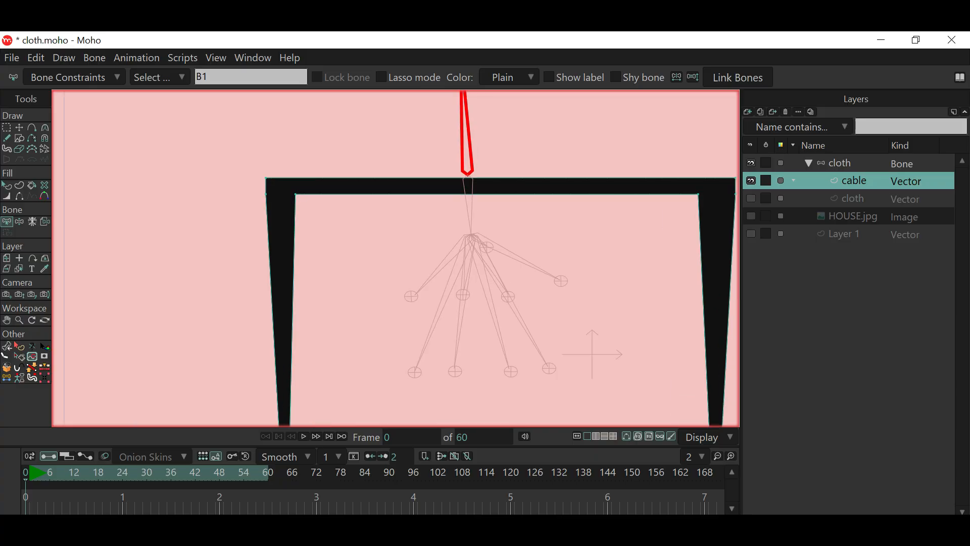
click(841, 163)
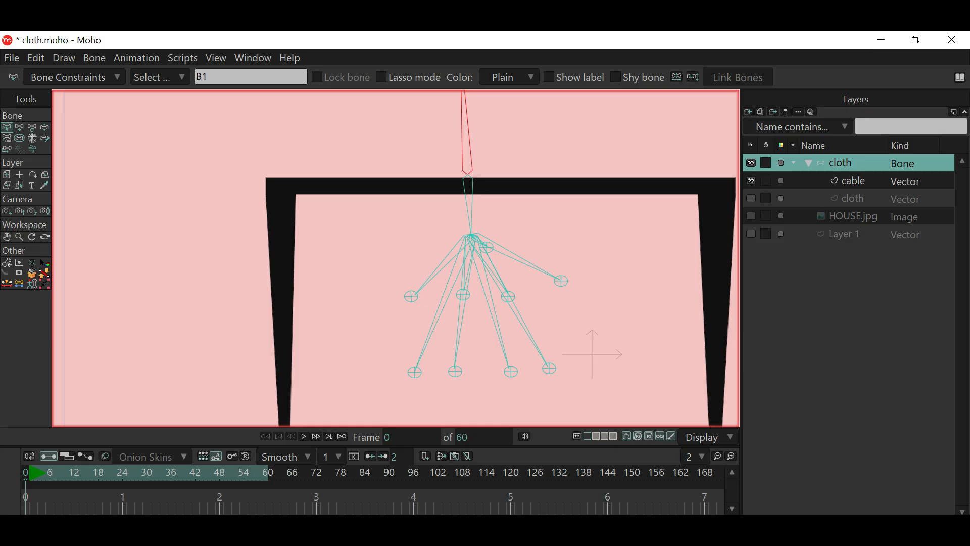
click(440, 268)
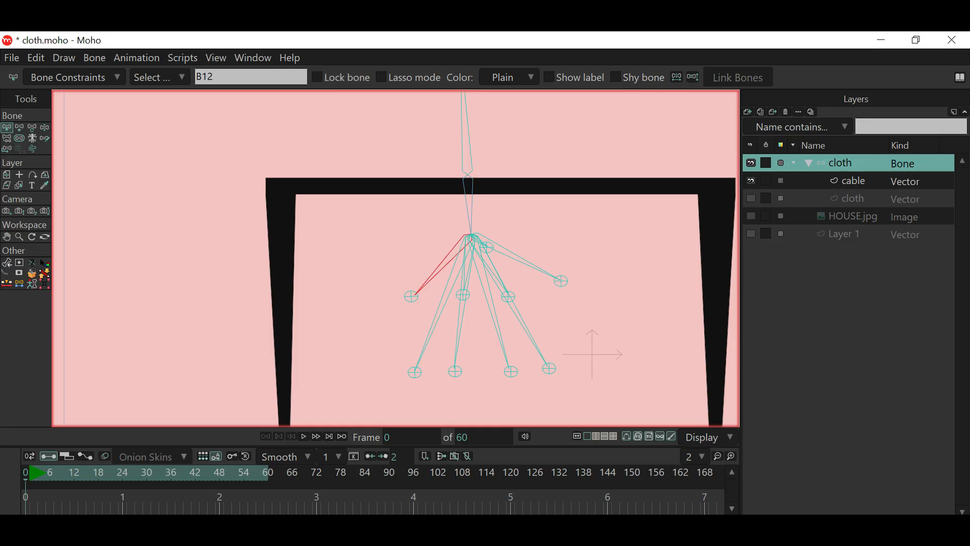
scroll(430, 332, up, 1)
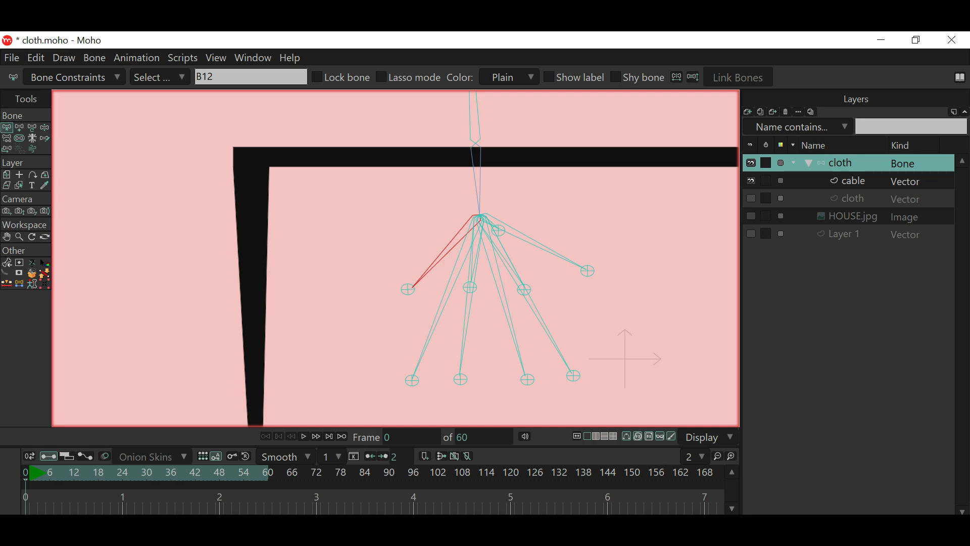
click(407, 289)
key(p)
click(441, 255)
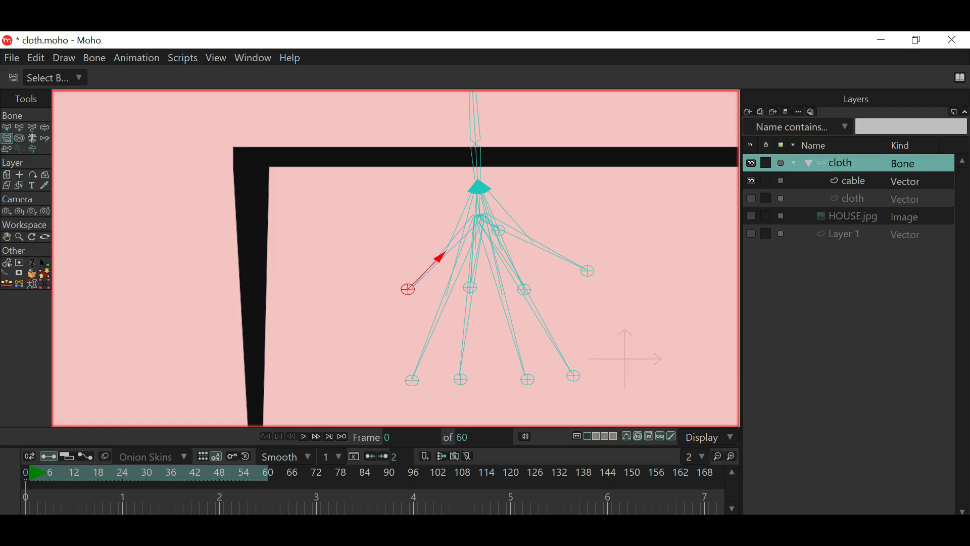
Reparent the left leg's outer and inner hem pins, each to the child bone that ends at it.
key(b)
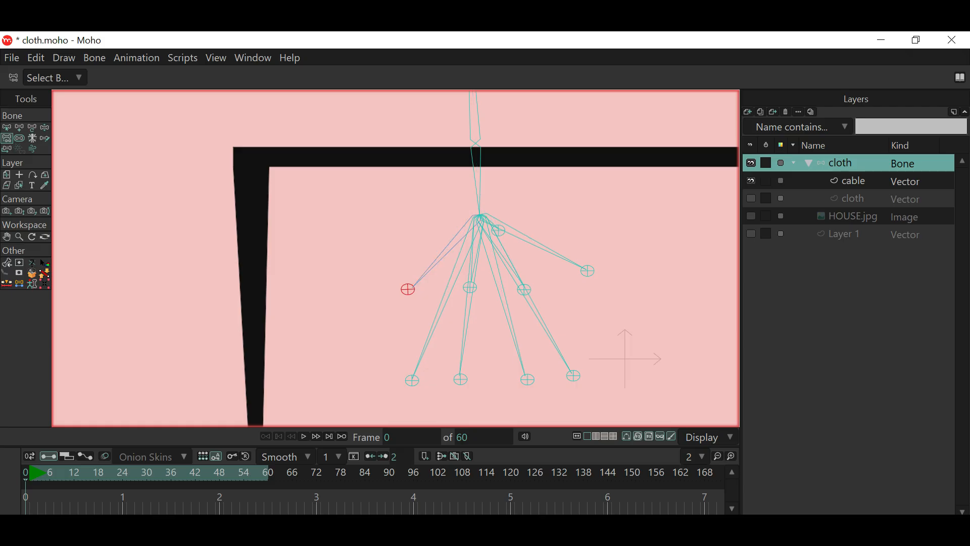
click(412, 380)
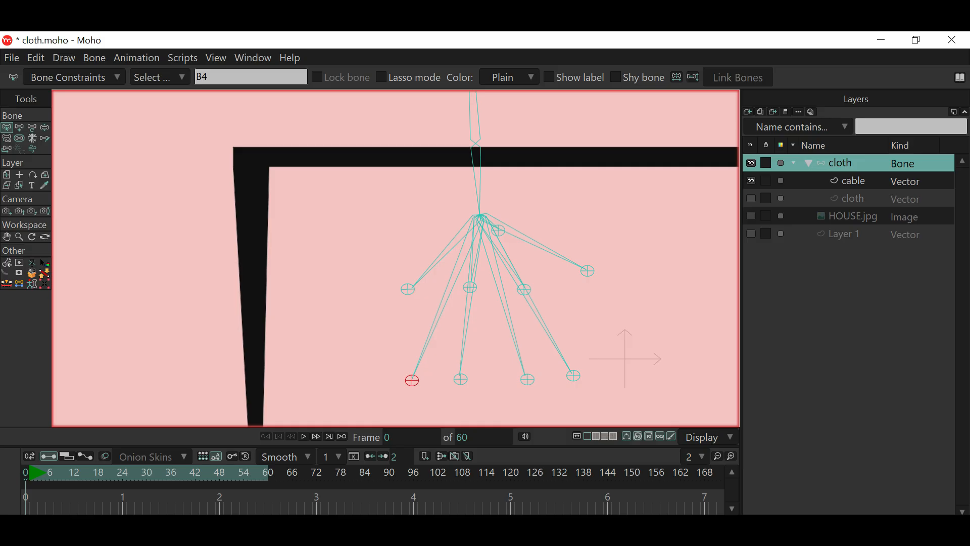
key(z)
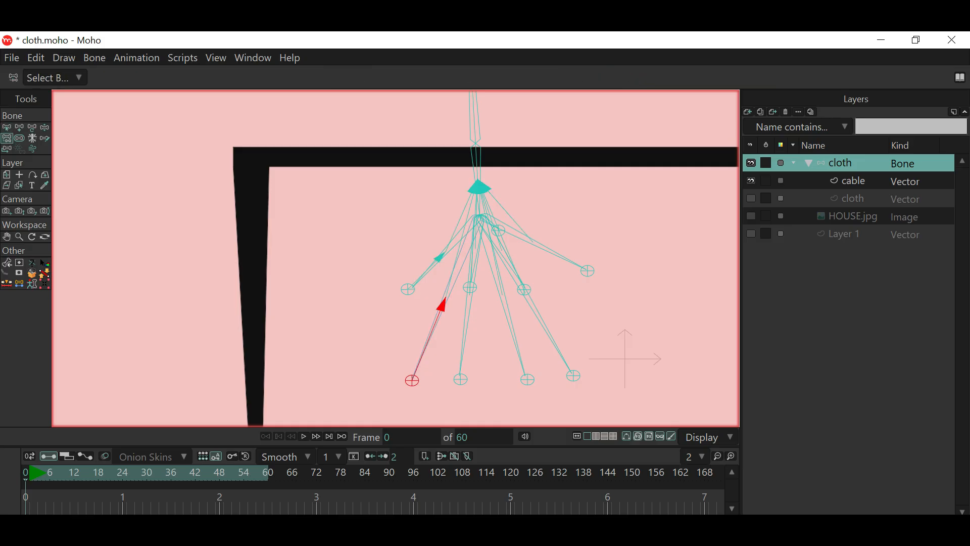
key(b)
click(461, 379)
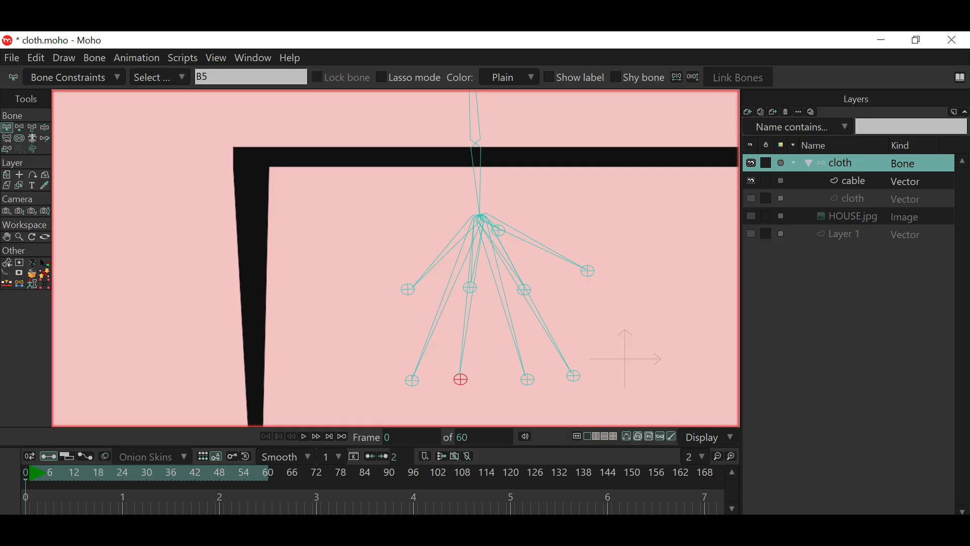
key(z)
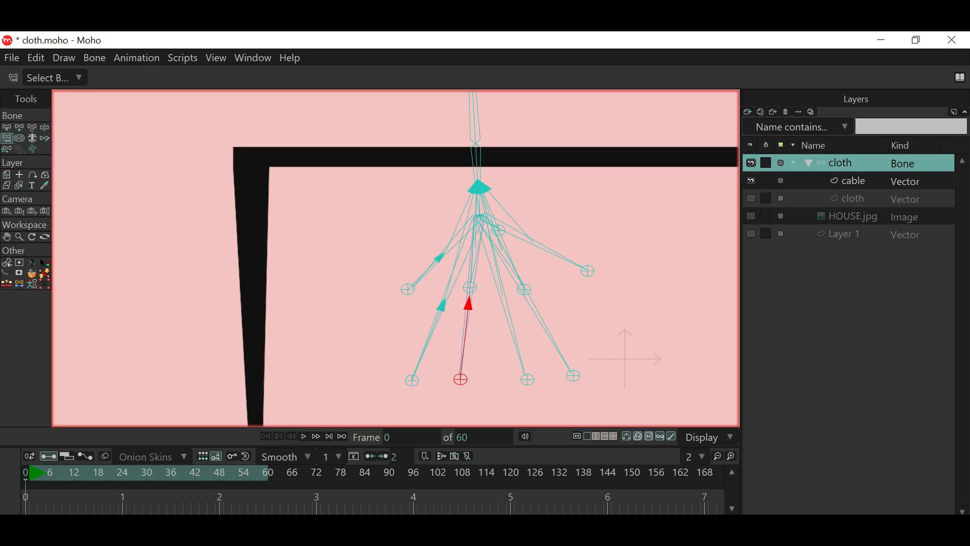
Reparent the right leg's inner hem pin to the child bone that ends at it.
key(b)
click(527, 379)
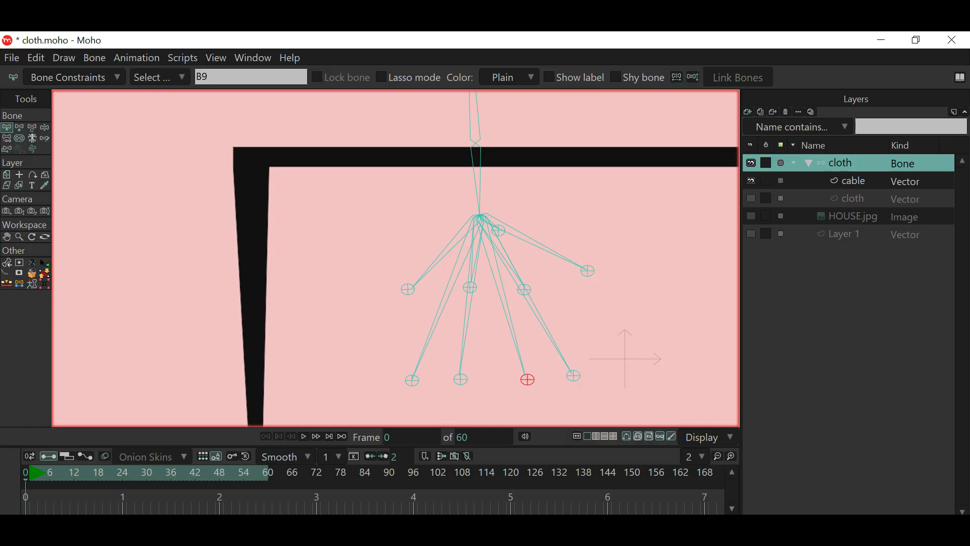
key(z)
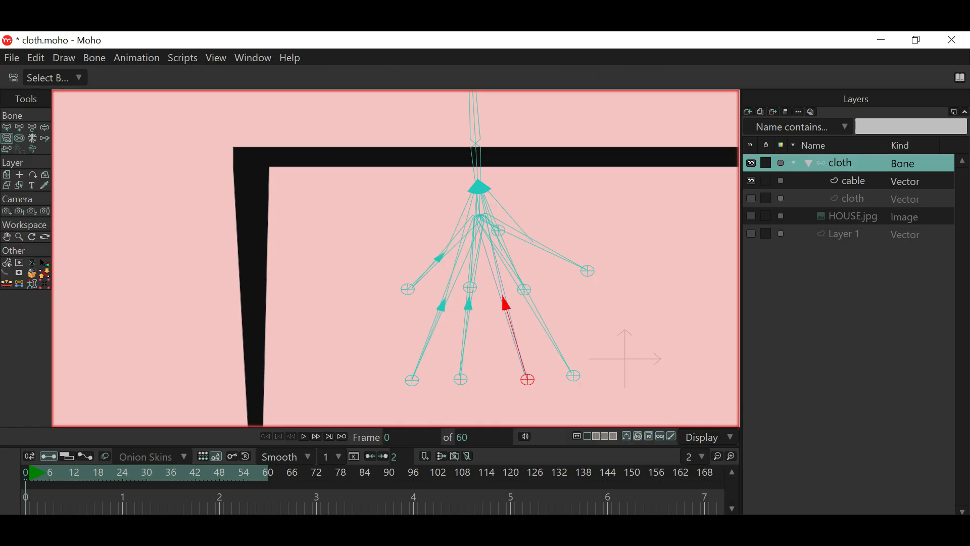
Reparent the right leg's outer hem pin to the child bone that ends at it.
key(b)
click(573, 376)
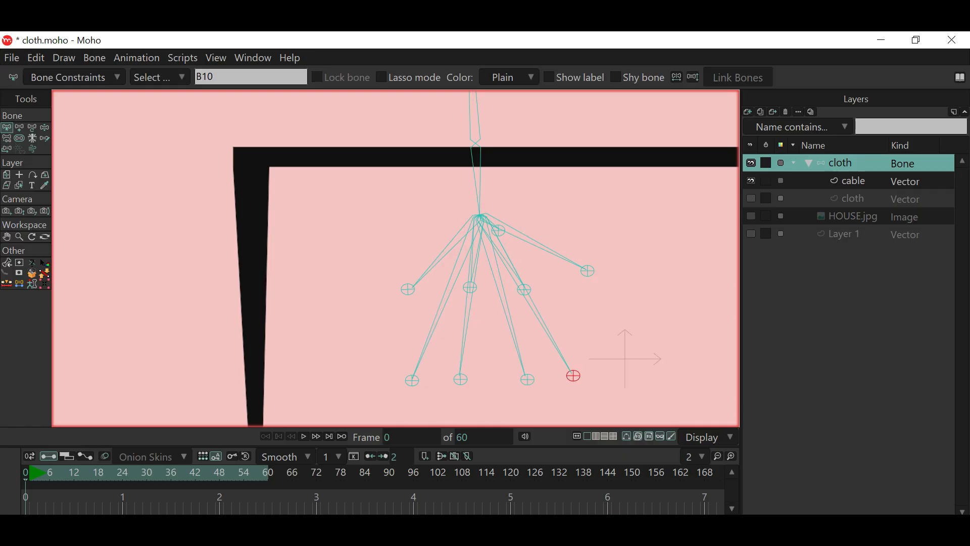
key(z)
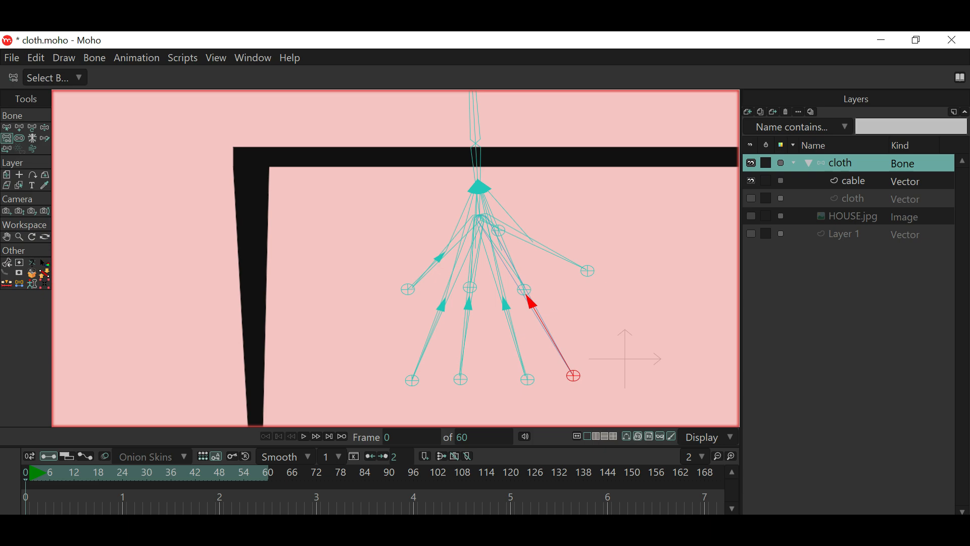
Reparent the right leg's outer knee pin to the child bone that points to it.
key(b)
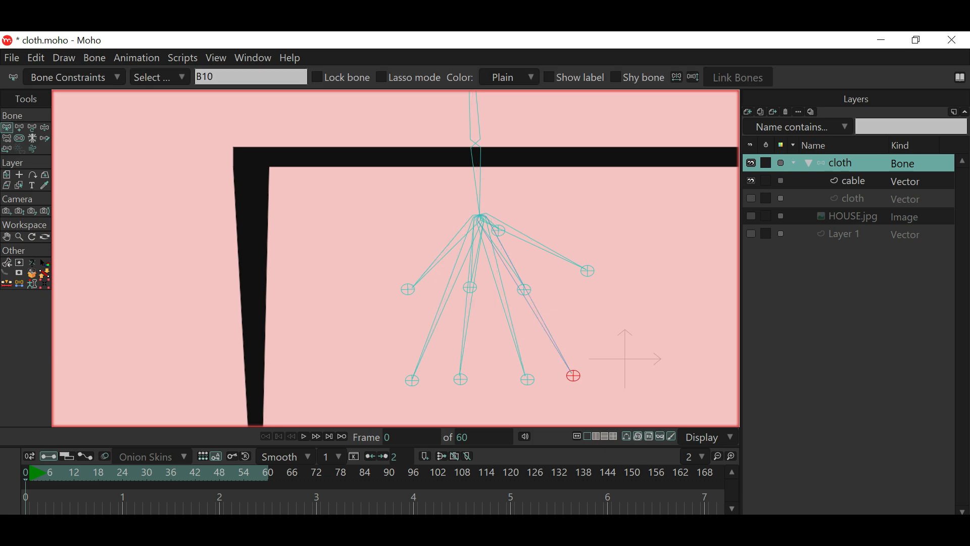
click(588, 271)
key(z)
click(535, 244)
Hide the four long child bones that run down to the hem pins, together with those pins.
scroll(502, 293, up, 7)
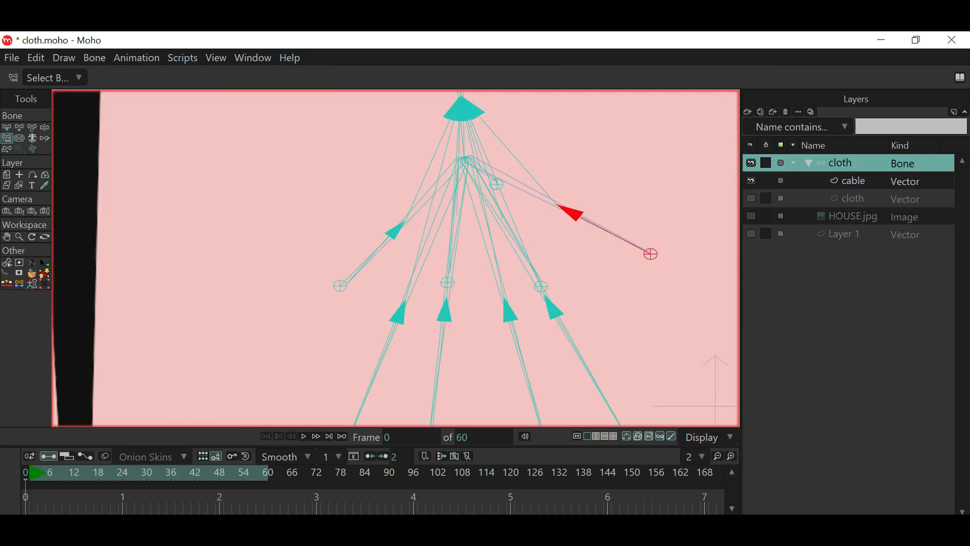
scroll(411, 409, down, 4)
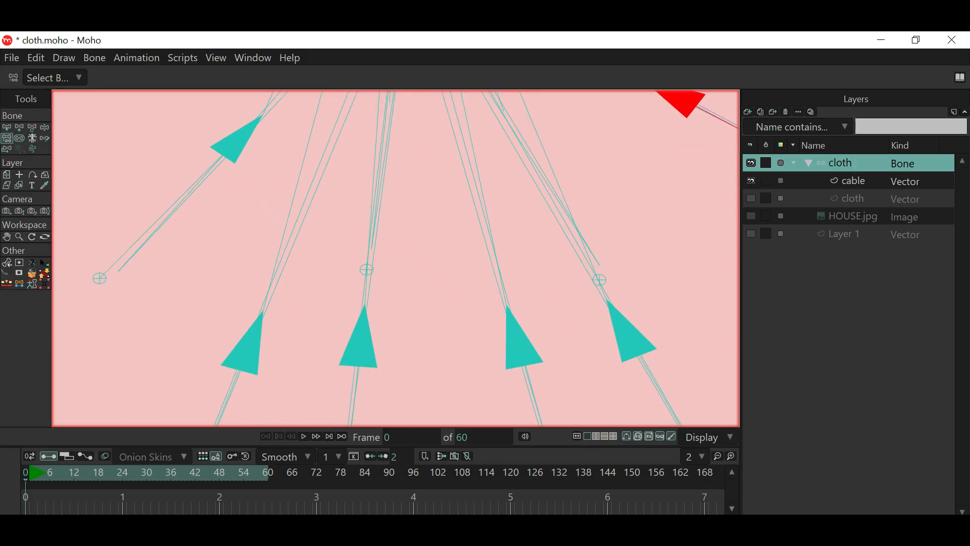
scroll(412, 408, down, 4)
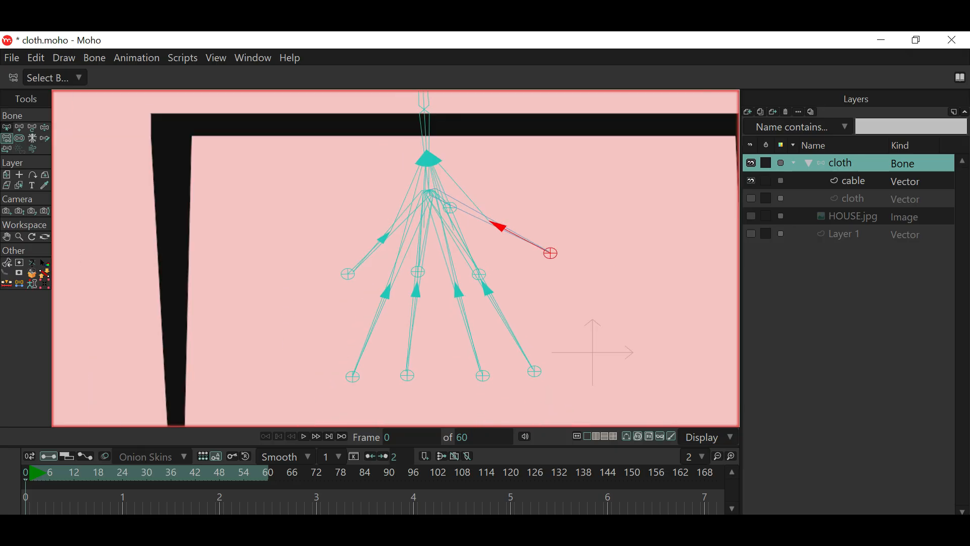
key(b)
drag(294, 338, 573, 315)
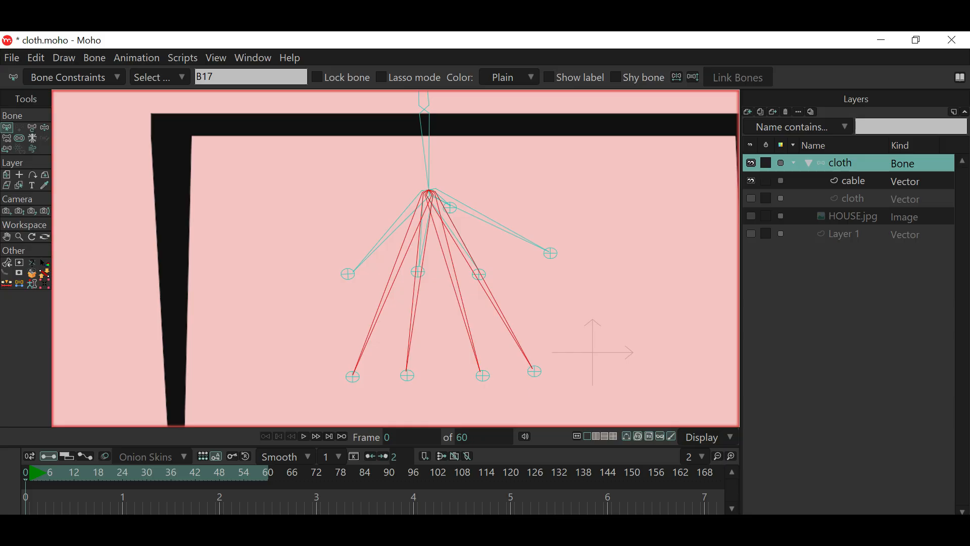
click(95, 58)
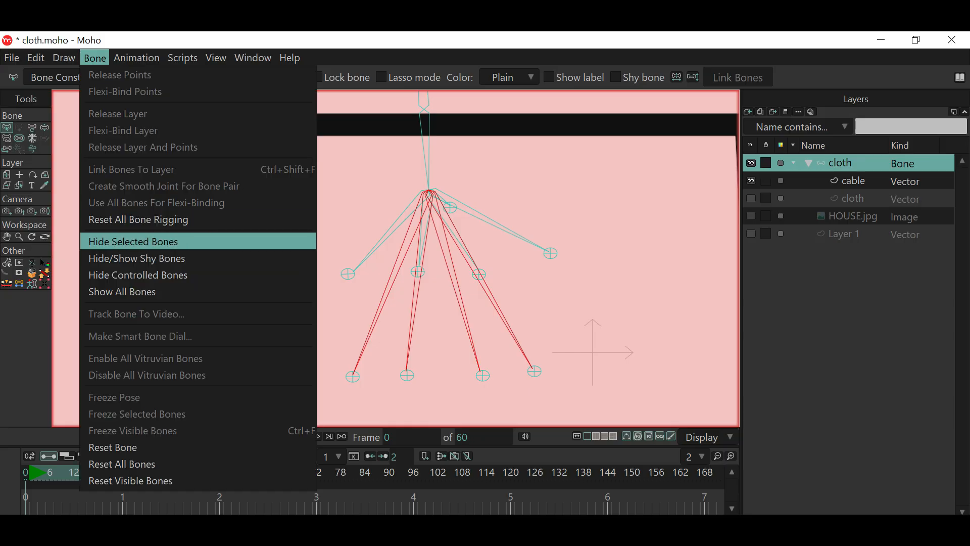
click(132, 241)
Check which bone the right leg's outer knee pin is parented to.
scroll(524, 251, up, 2)
scroll(503, 242, up, 1)
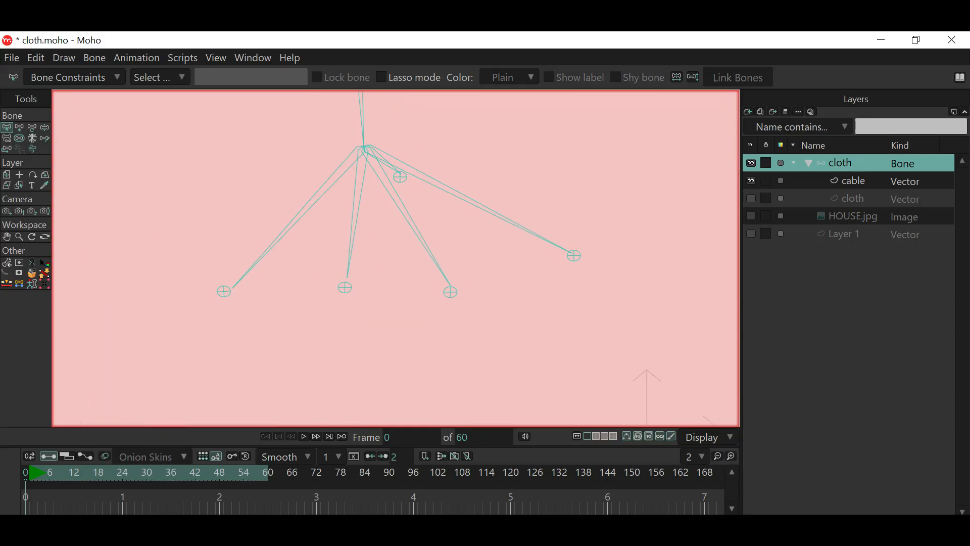
drag(504, 242, 522, 266)
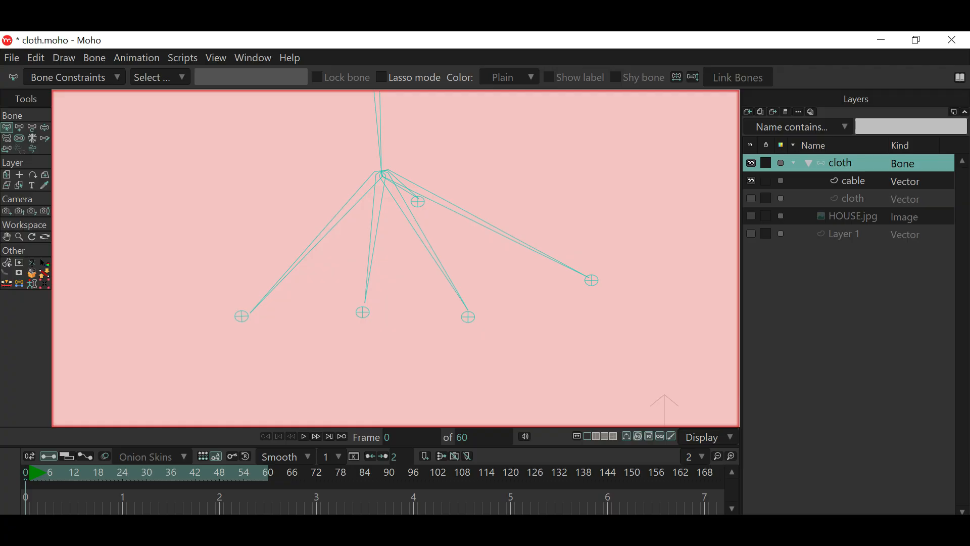
click(591, 280)
key(p)
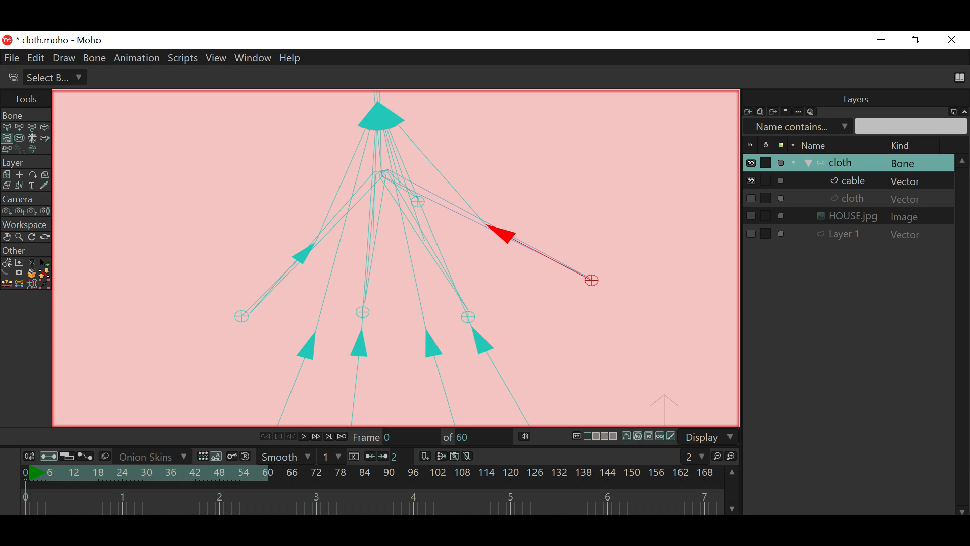
Reparent the right leg's inner knee pin to the child bone that ends at it.
click(7, 127)
click(468, 317)
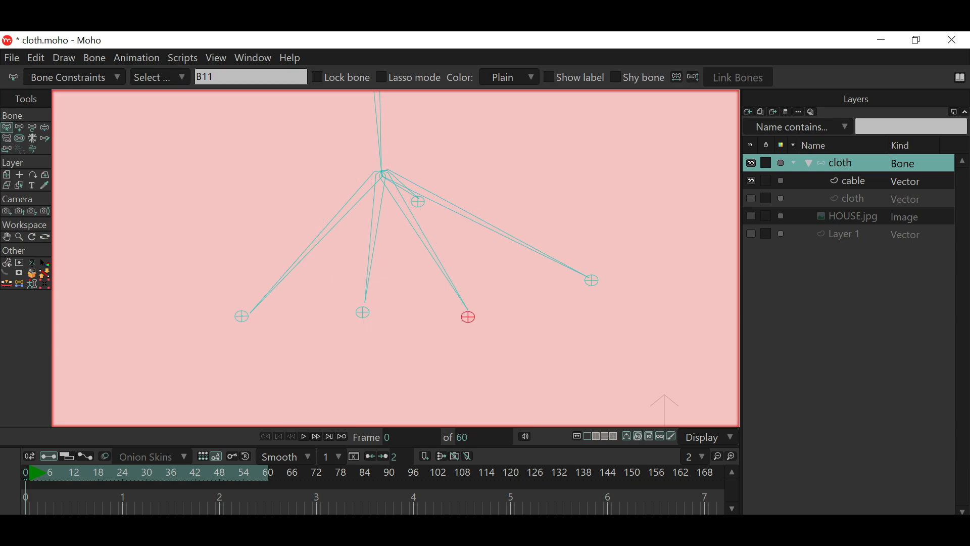
key(p)
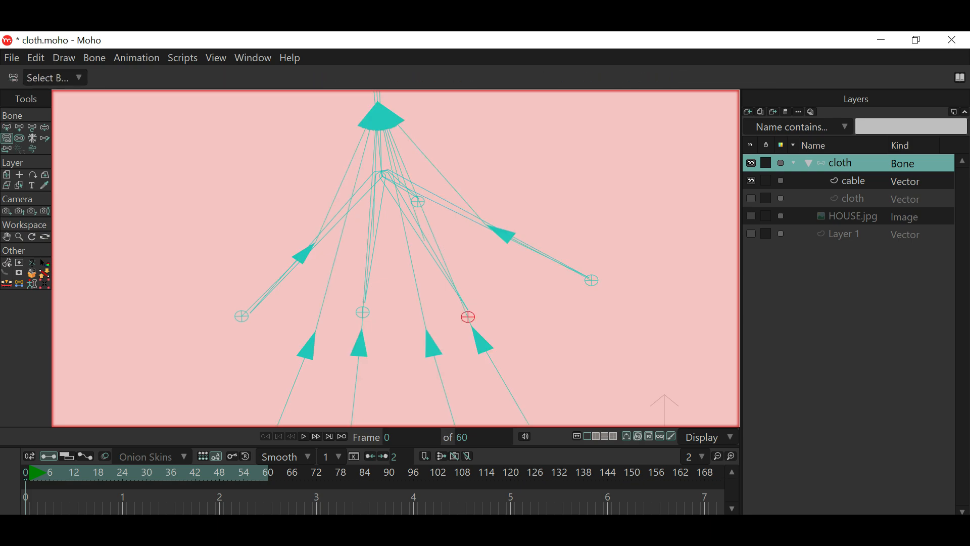
scroll(420, 272, up, 3)
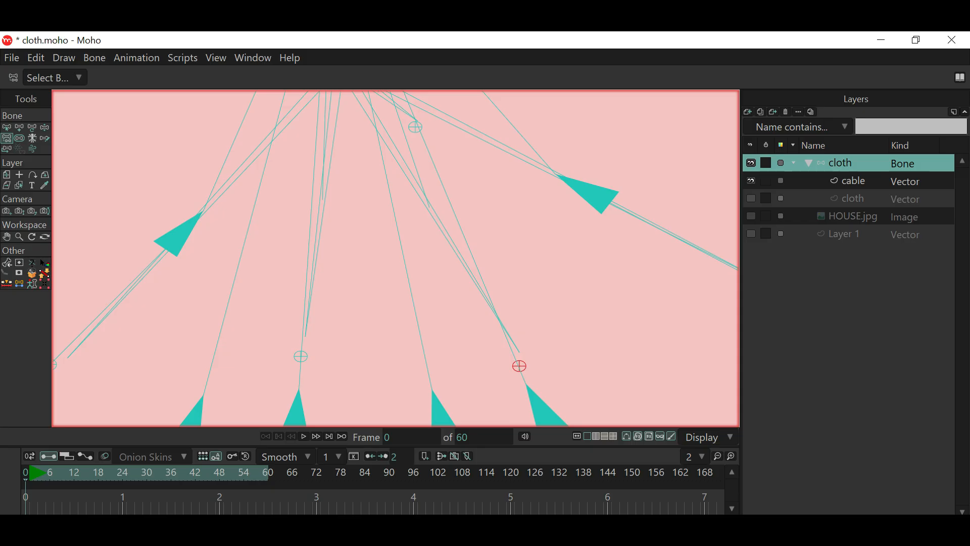
click(459, 253)
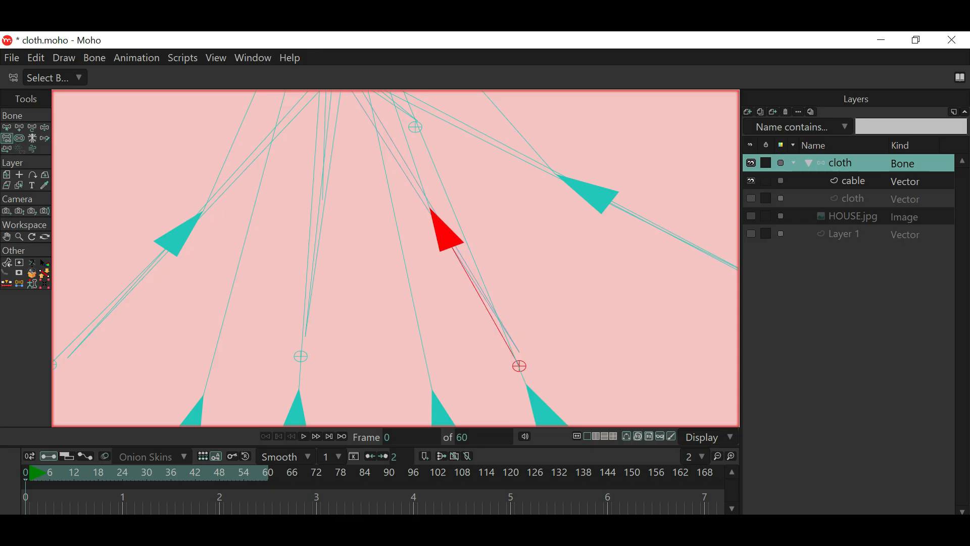
Reparent the left leg's inner knee pin to the child bone that ends at it.
key(b)
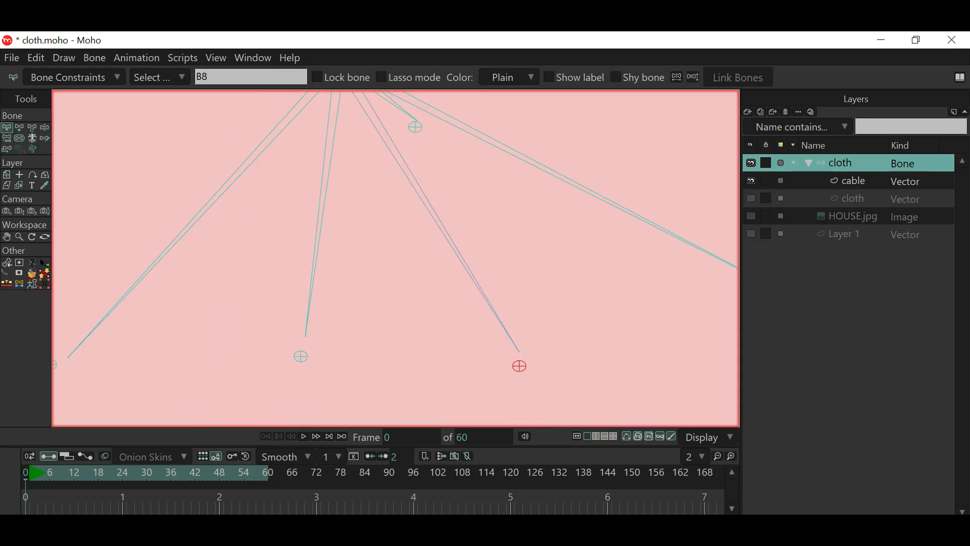
click(302, 356)
key(p)
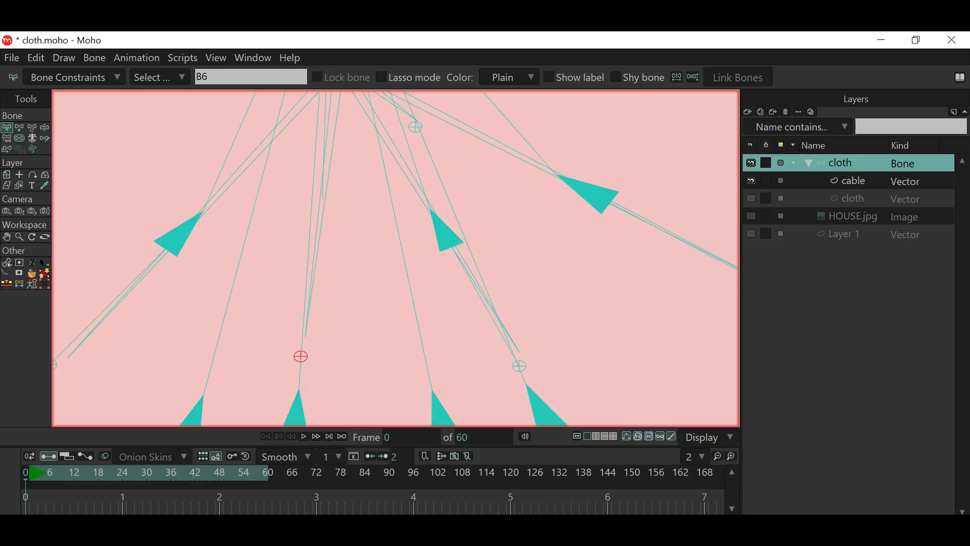
click(311, 307)
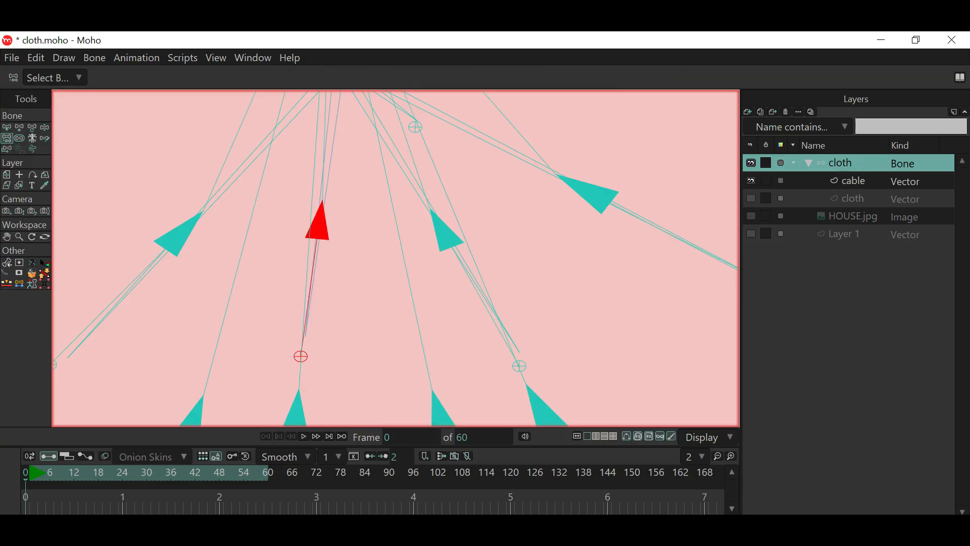
Hide the four child bones that run to the knee pins, together with those pins.
scroll(244, 324, down, 2)
scroll(243, 324, down, 2)
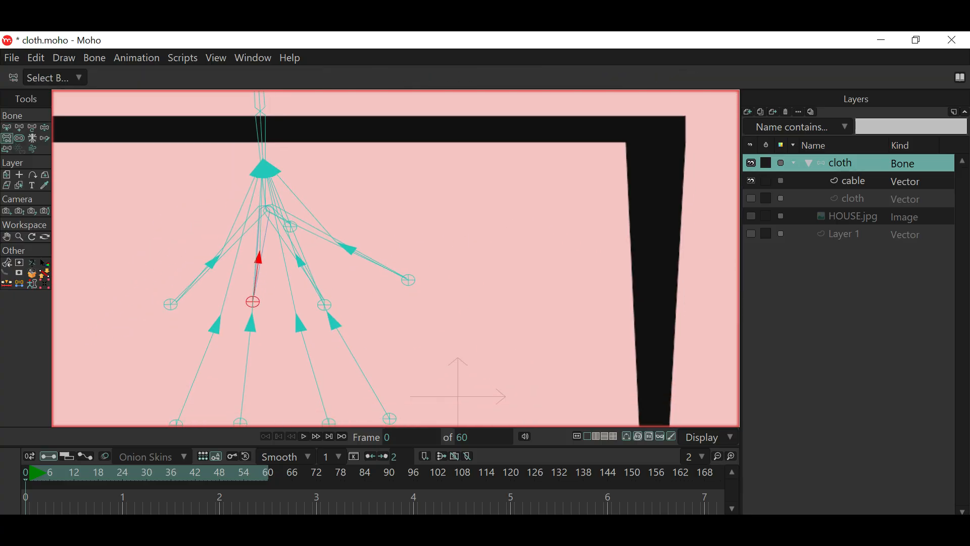
scroll(228, 299, up, 1)
drag(228, 299, 212, 402)
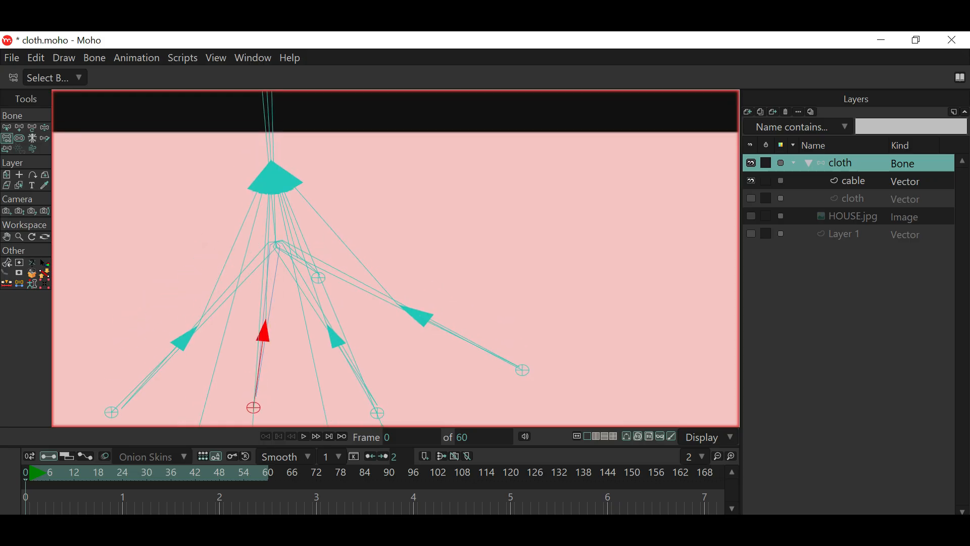
scroll(319, 340, down, 2)
drag(319, 339, 312, 290)
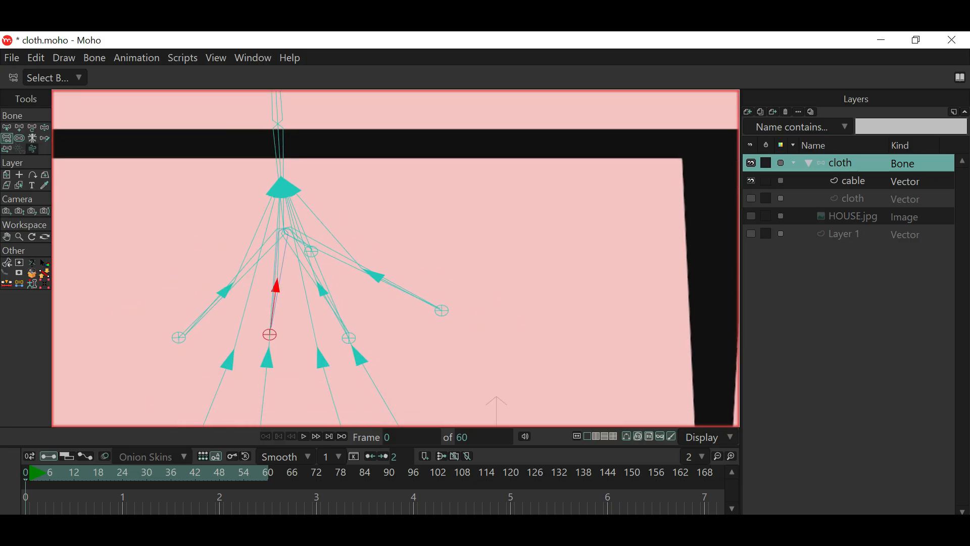
click(6, 128)
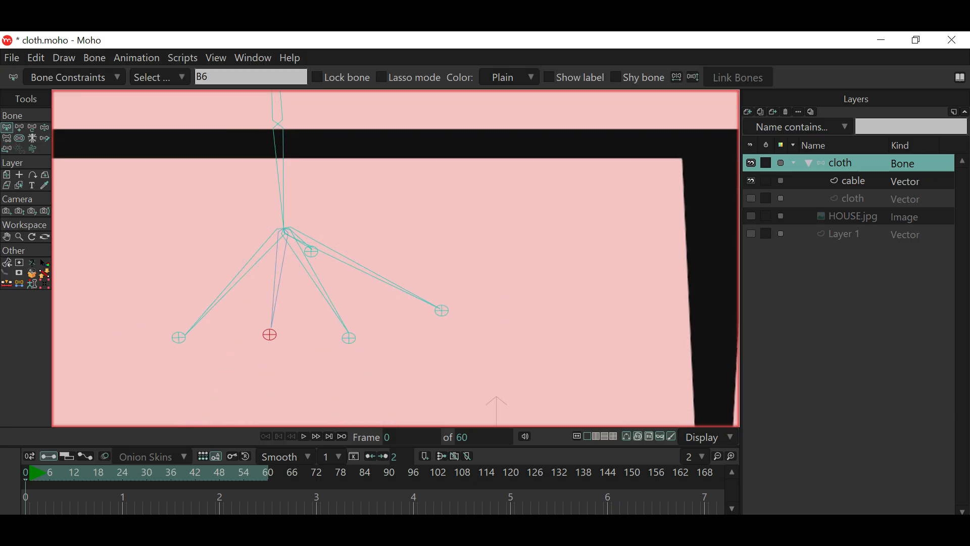
drag(156, 305, 515, 368)
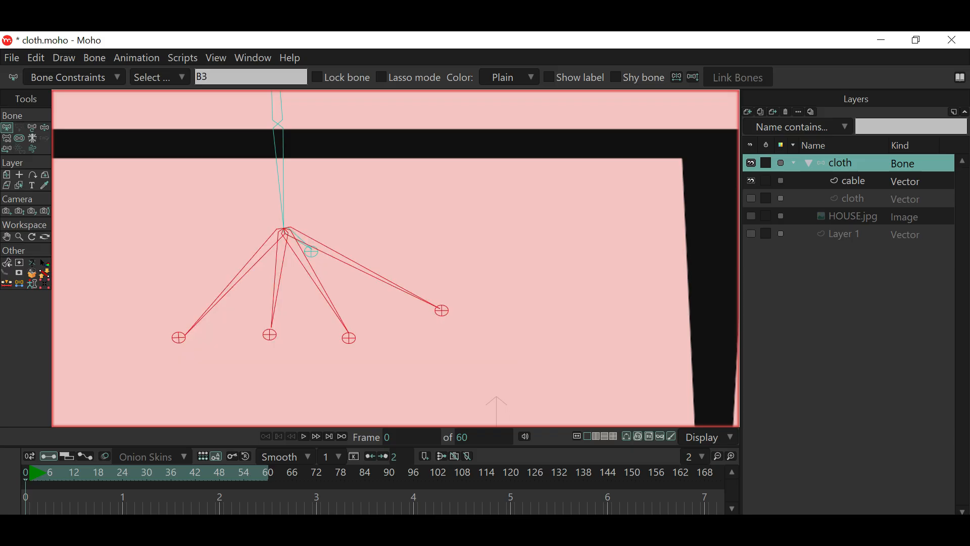
click(94, 58)
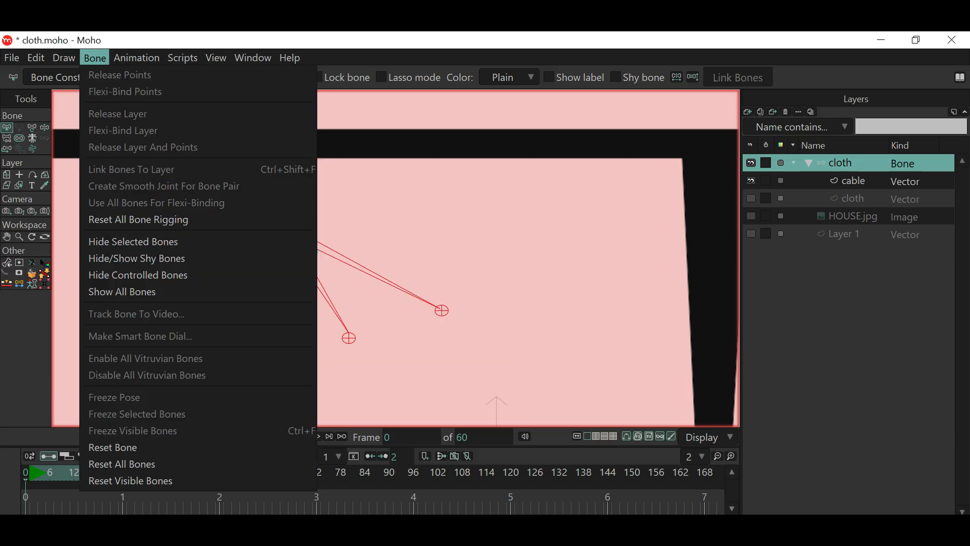
click(133, 242)
Reparent the remaining pin near the top of the trousers to the short child bone that points to it.
scroll(245, 248, up, 3)
drag(245, 248, 162, 304)
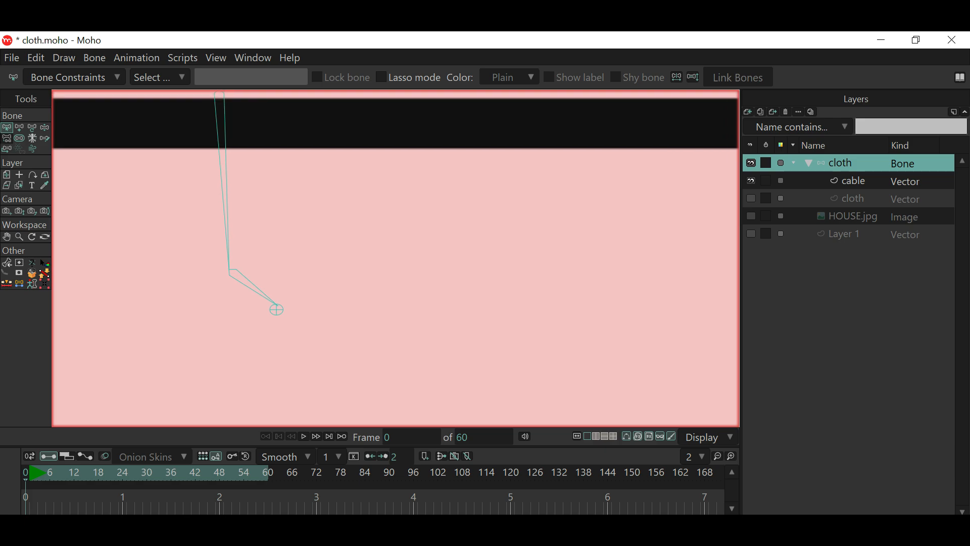
click(277, 309)
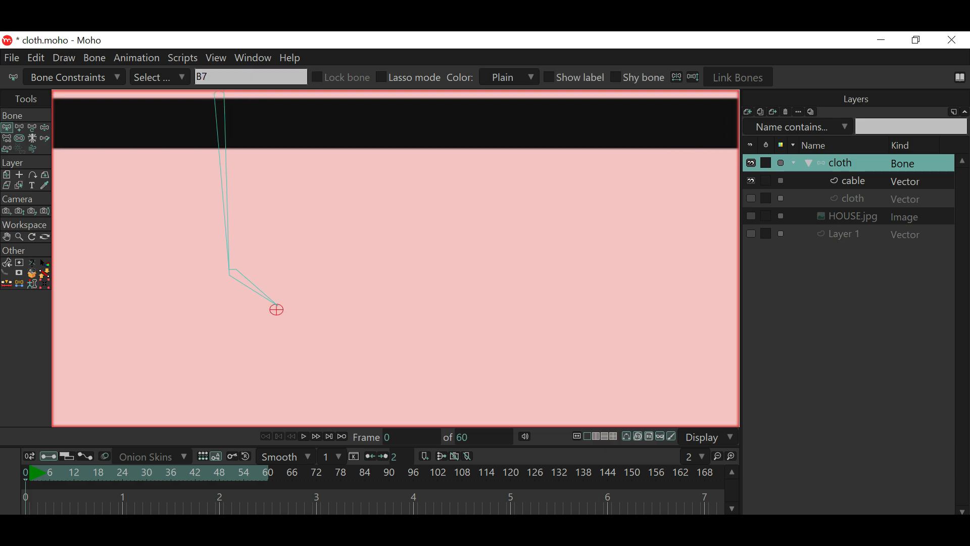
key(p)
scroll(317, 346, down, 6)
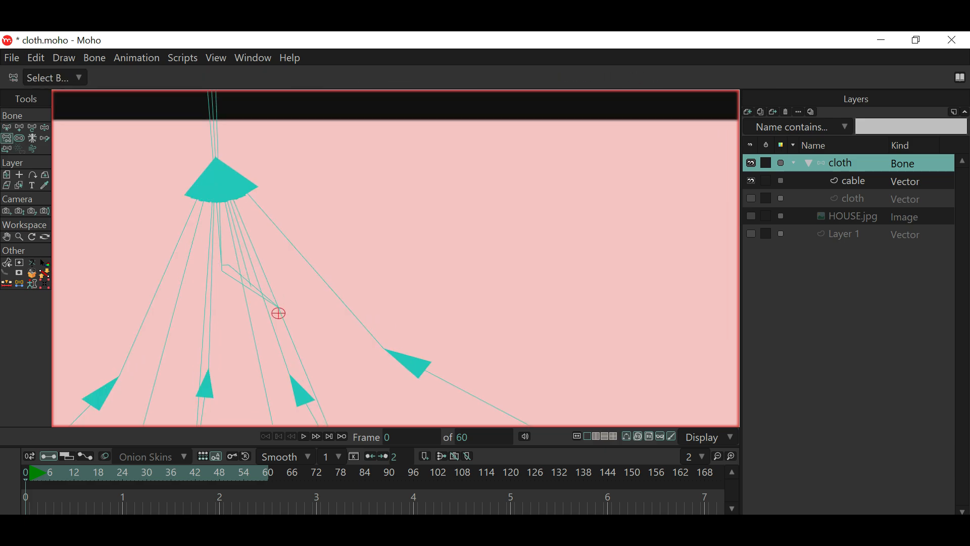
scroll(317, 346, up, 8)
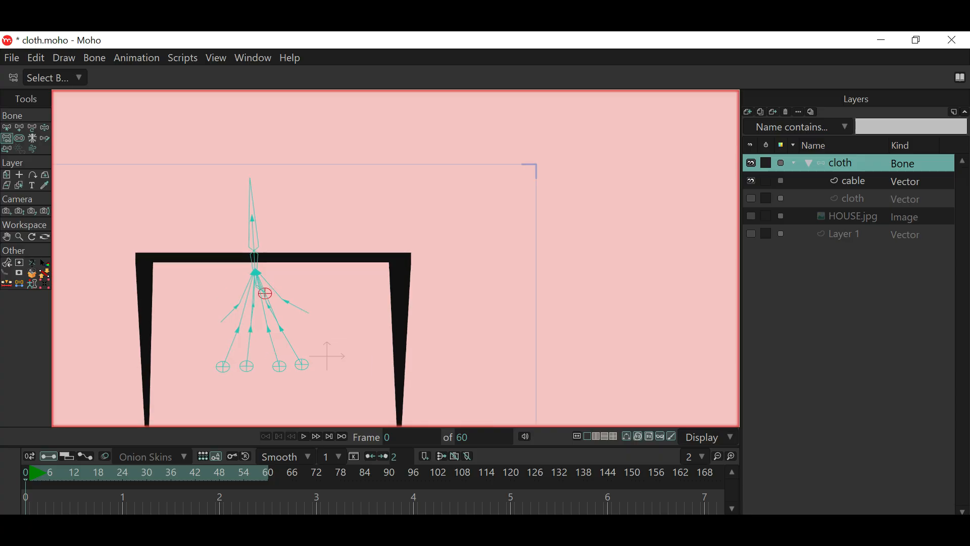
scroll(276, 257, up, 3)
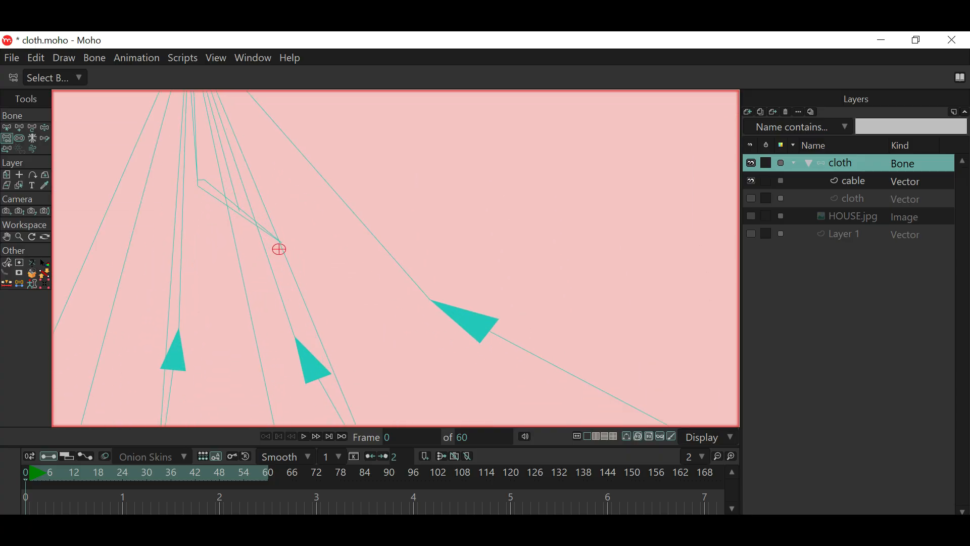
click(236, 195)
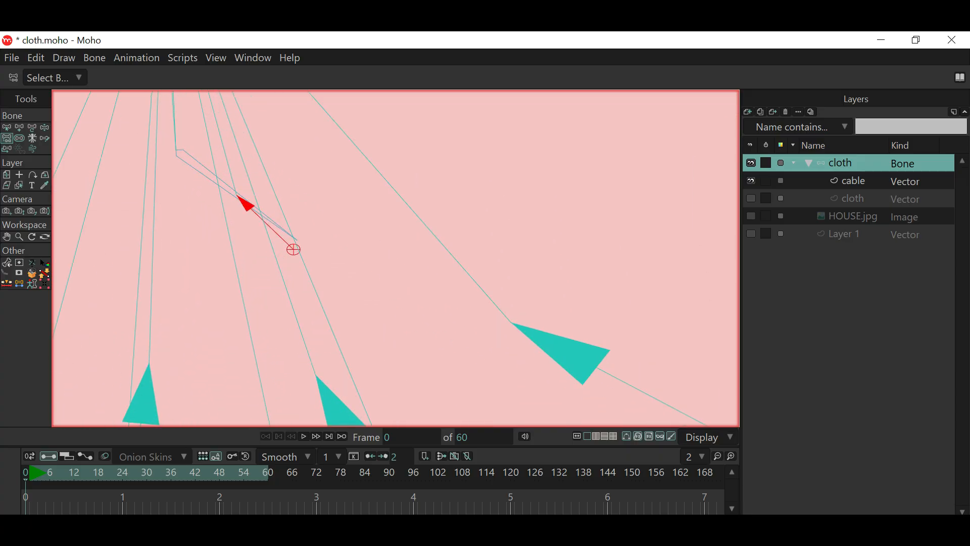
Show all the hidden bones of the cloth rig again.
scroll(293, 249, down, 3)
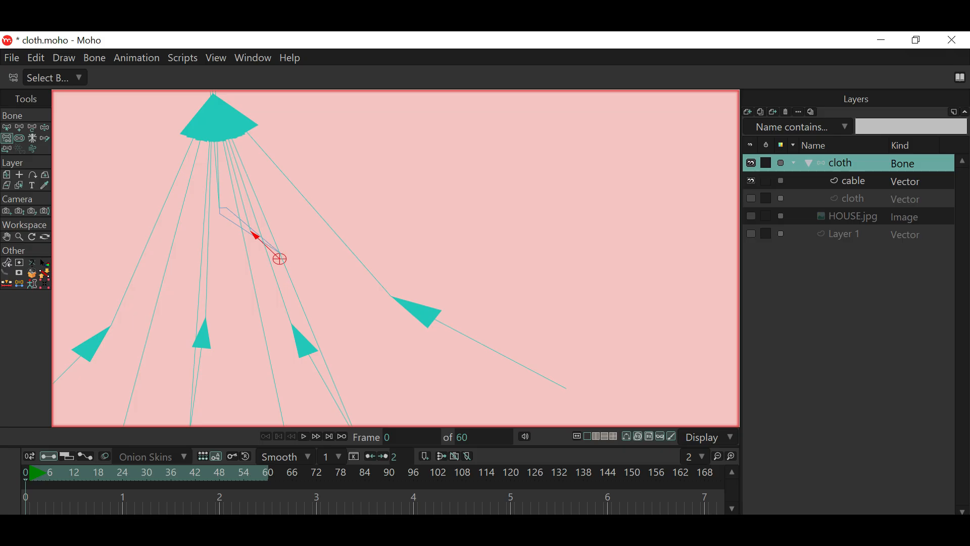
drag(272, 304, 259, 223)
scroll(259, 223, down, 2)
scroll(255, 223, down, 2)
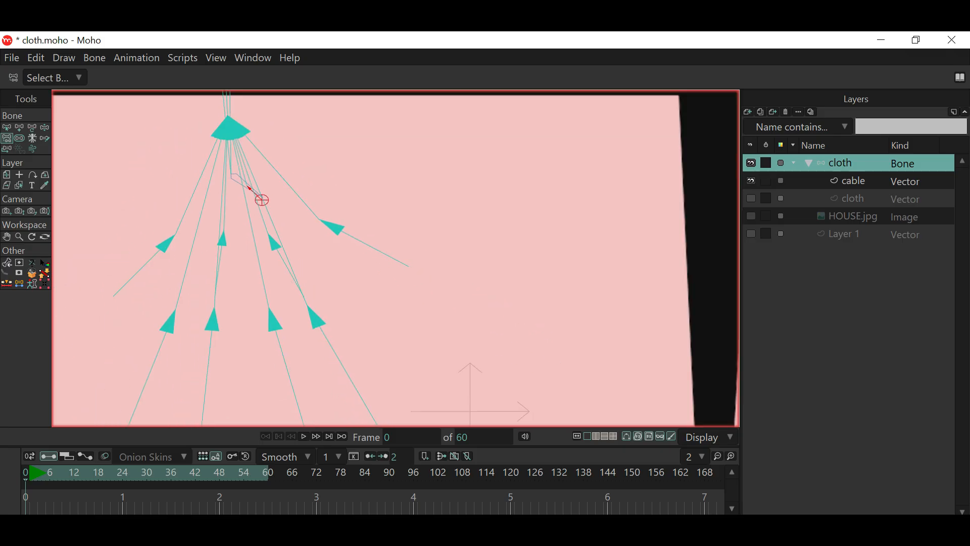
click(6, 127)
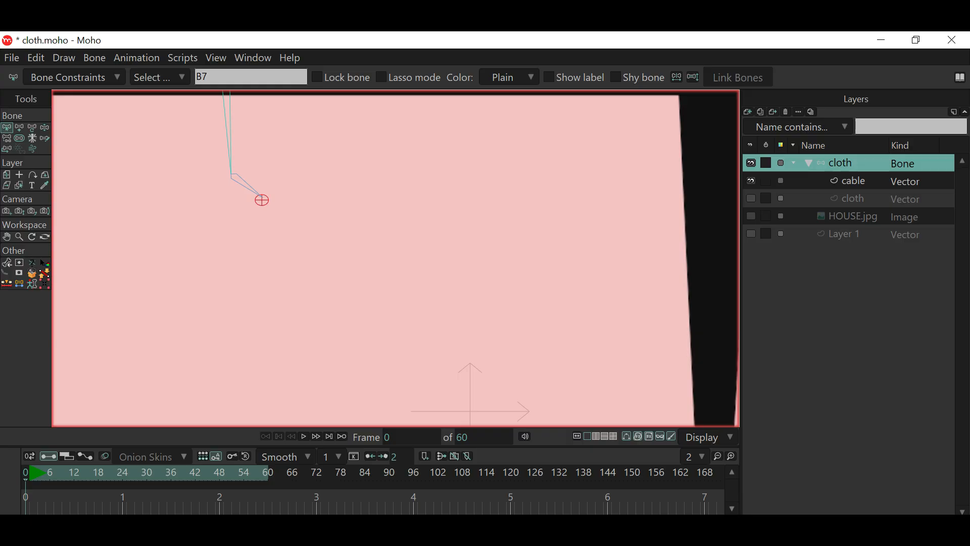
click(94, 58)
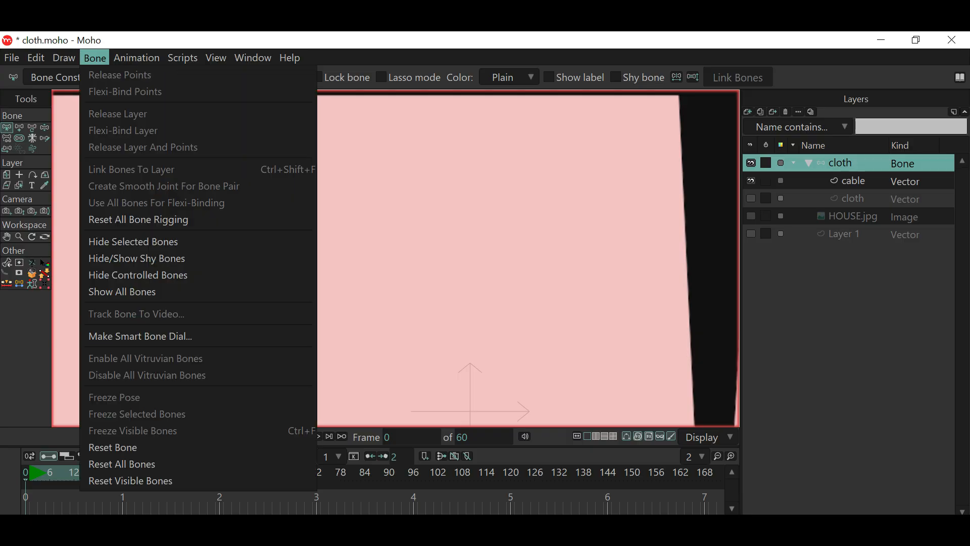
click(122, 292)
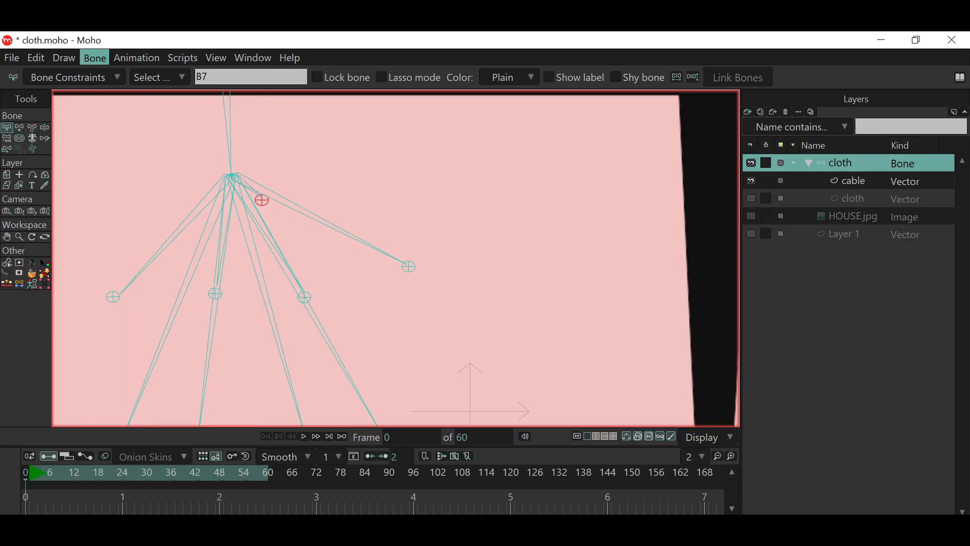
Check that the left leg's outer knee pin is parented to the child bone that ends at it.
scroll(247, 245, up, 3)
scroll(150, 283, up, 2)
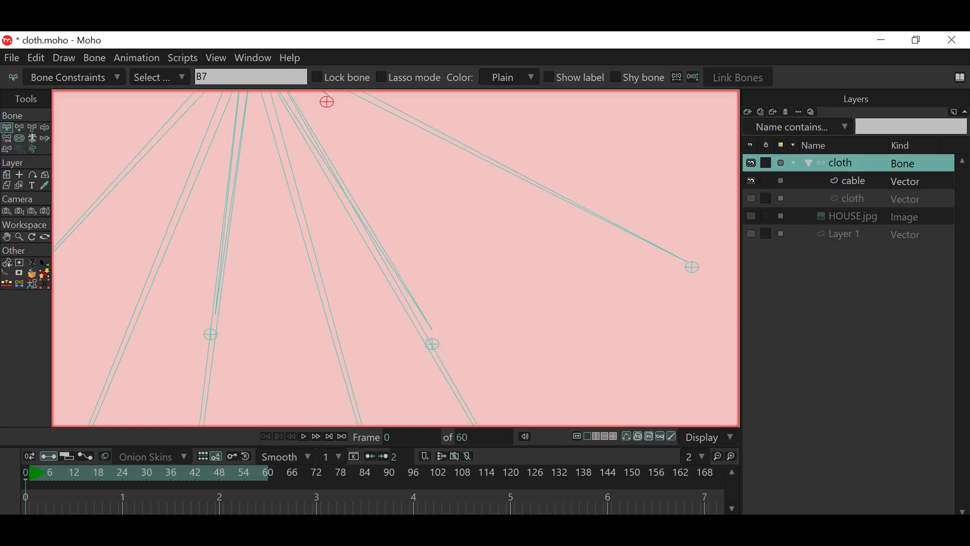
drag(150, 284, 307, 279)
click(113, 339)
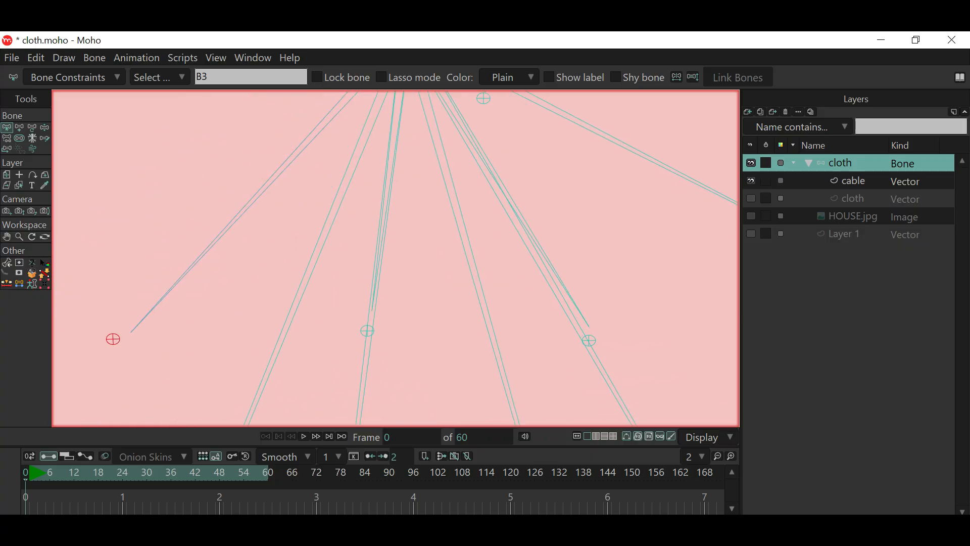
click(168, 293)
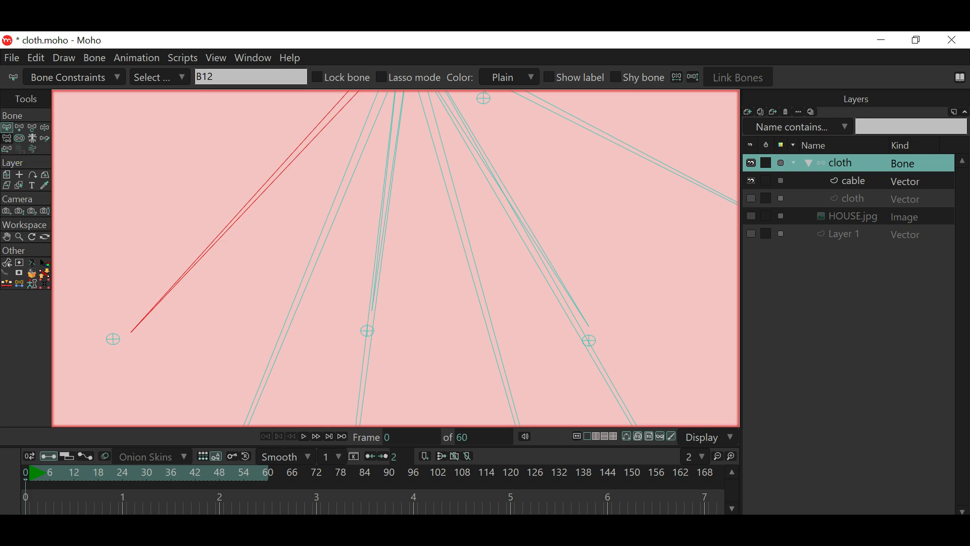
click(113, 339)
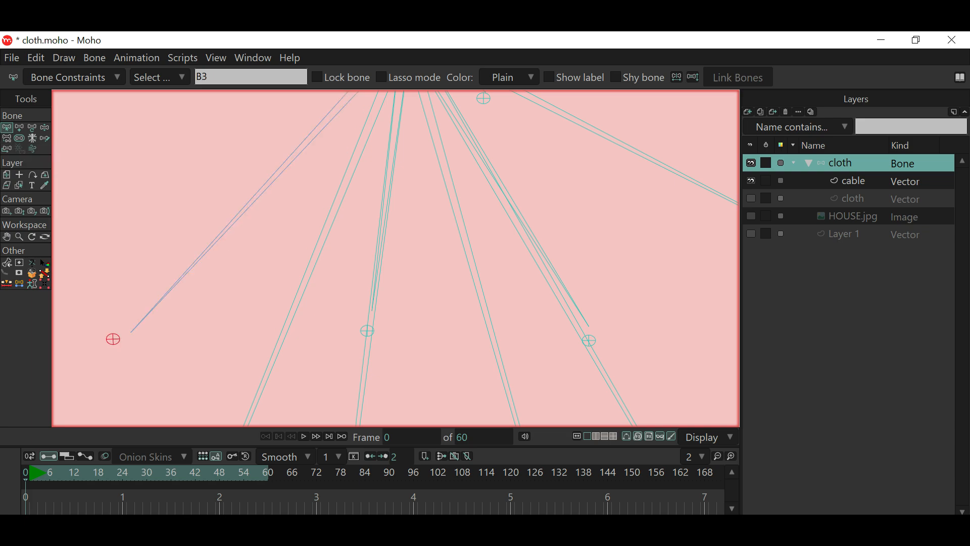
Inspect the parent arrows of all pin bones and child bones with the Reparent Bone tool.
click(7, 138)
drag(396, 283, 384, 257)
scroll(220, 249, down, 4)
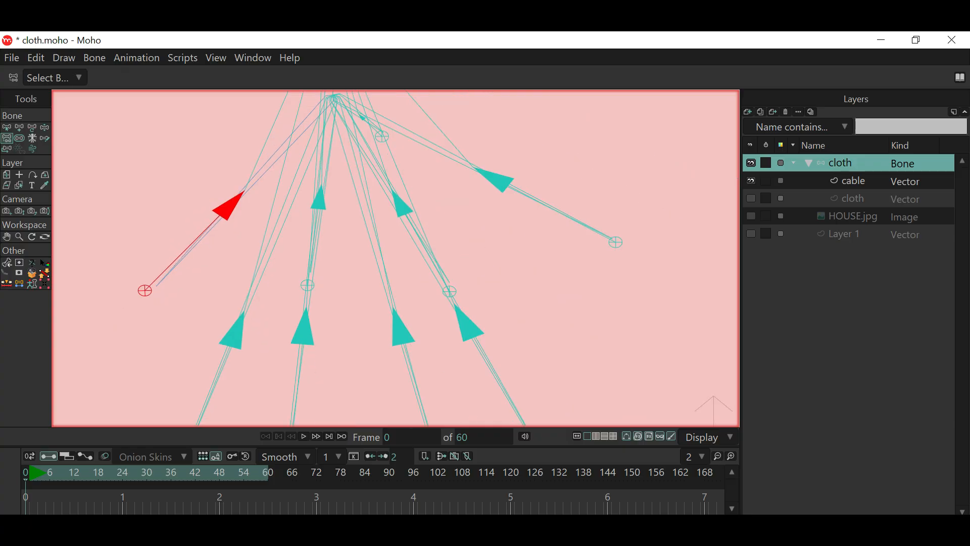
scroll(468, 226, up, 2)
scroll(215, 306, up, 2)
drag(215, 306, 180, 314)
scroll(279, 297, up, 3)
drag(293, 247, 227, 353)
scroll(246, 305, down, 3)
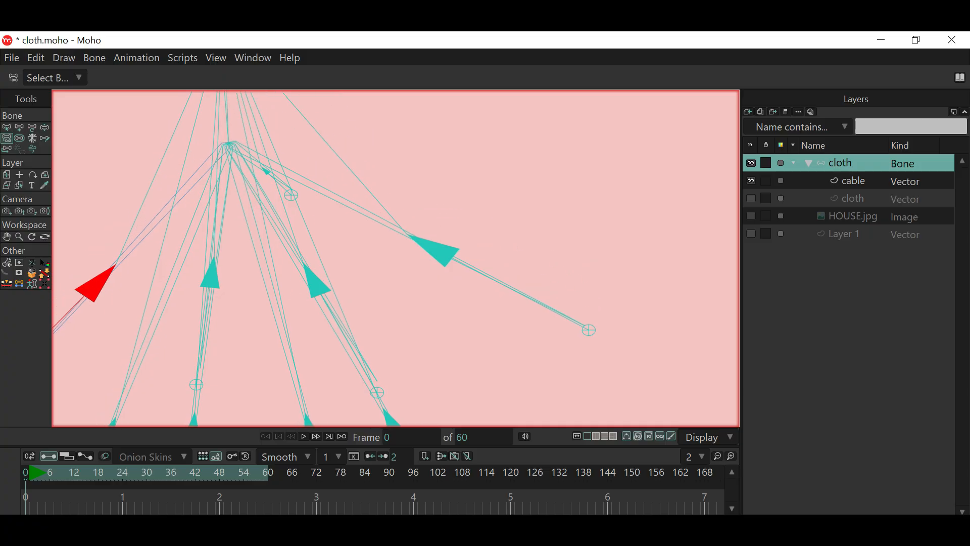
click(7, 128)
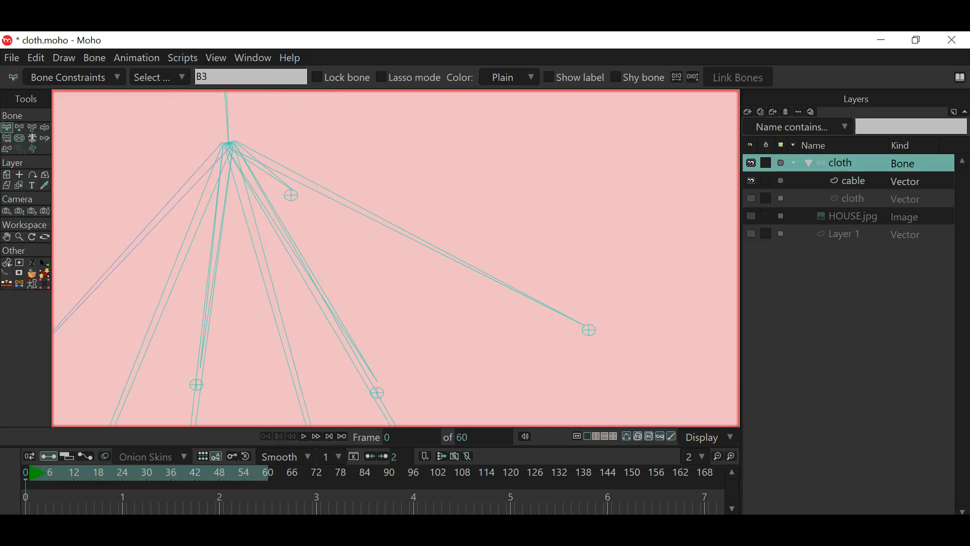
Show the cloth vector layer and review the trousers against the finished bone rig.
click(751, 198)
scroll(446, 266, down, 3)
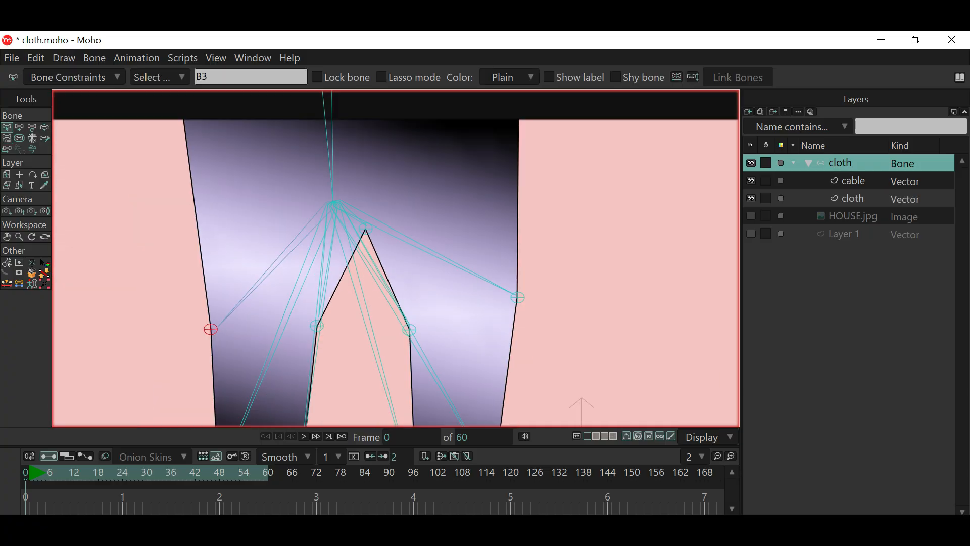
drag(446, 266, 445, 203)
scroll(423, 234, down, 2)
scroll(422, 237, down, 3)
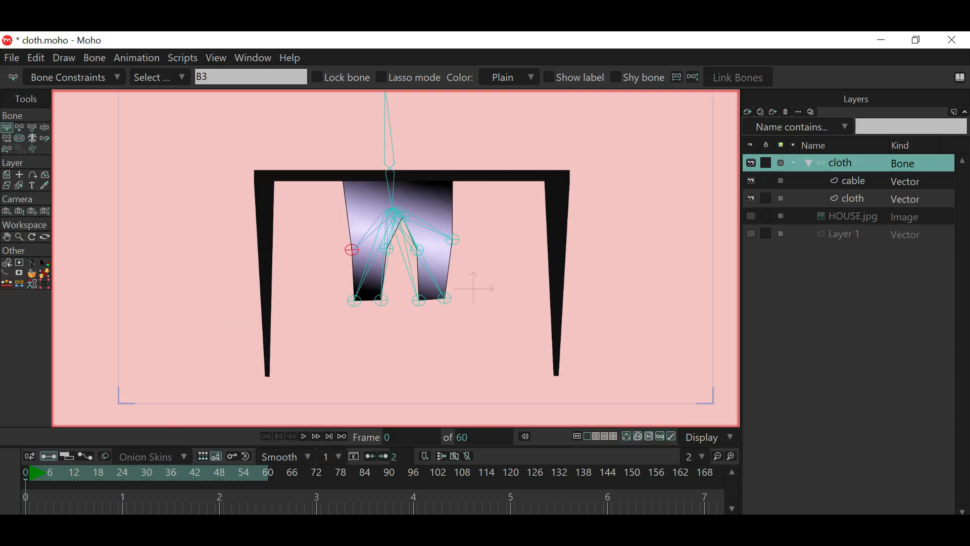
scroll(423, 237, up, 3)
scroll(423, 238, up, 1)
scroll(423, 237, down, 3)
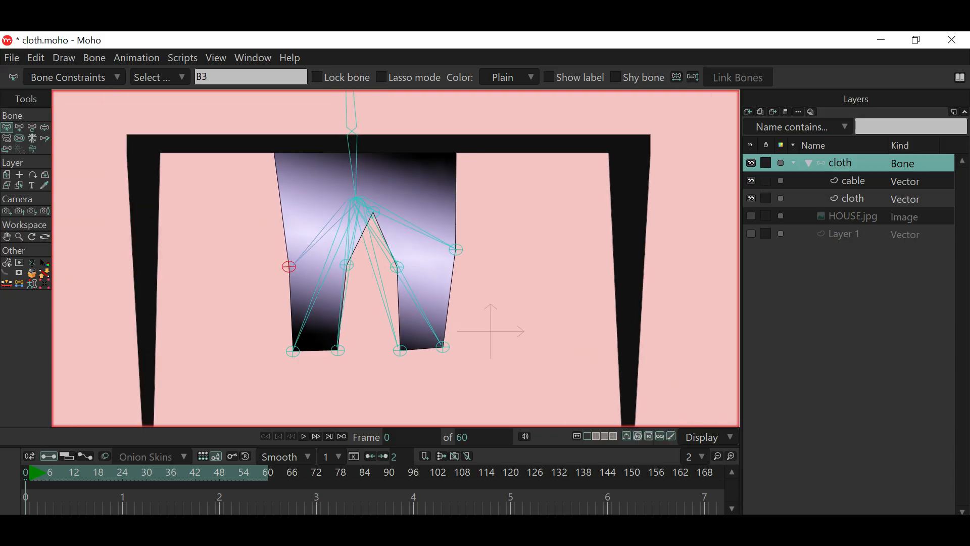
scroll(455, 344, up, 3)
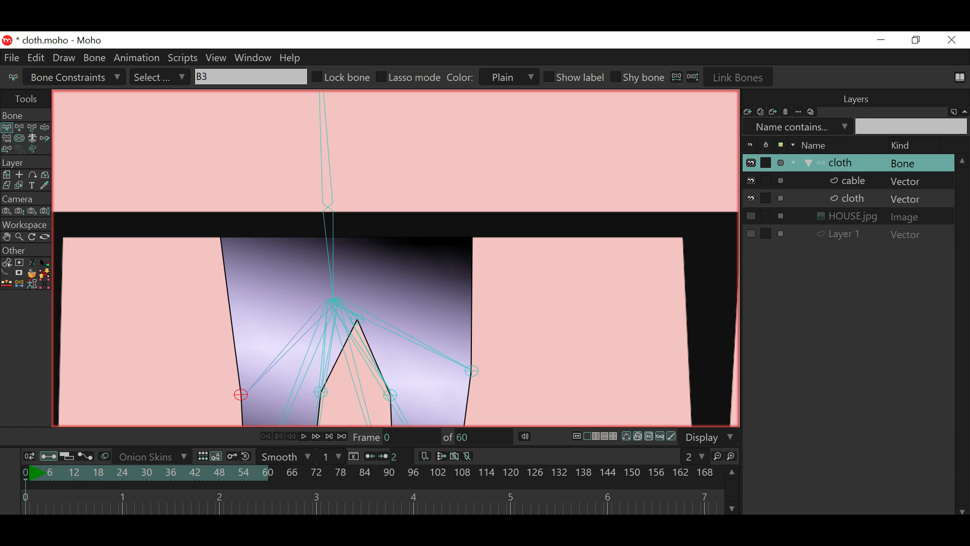
Hide the cable layer and make the cloth vector layer the active one.
click(330, 240)
click(751, 181)
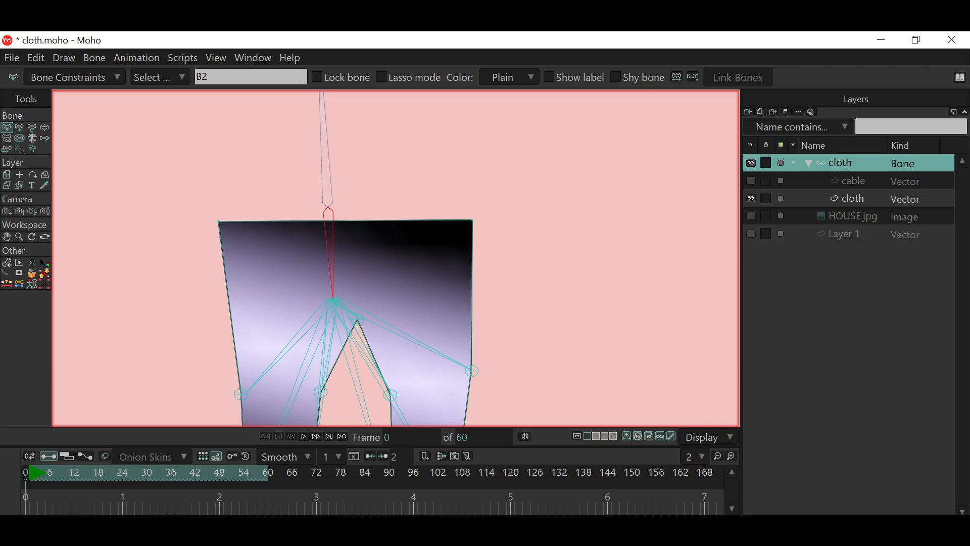
click(853, 199)
scroll(281, 257, up, 2)
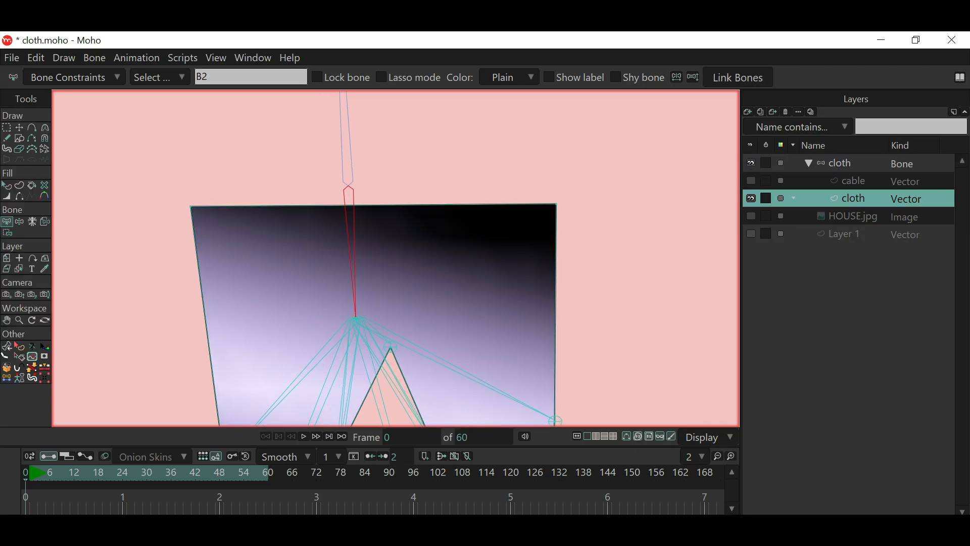
scroll(534, 218, down, 2)
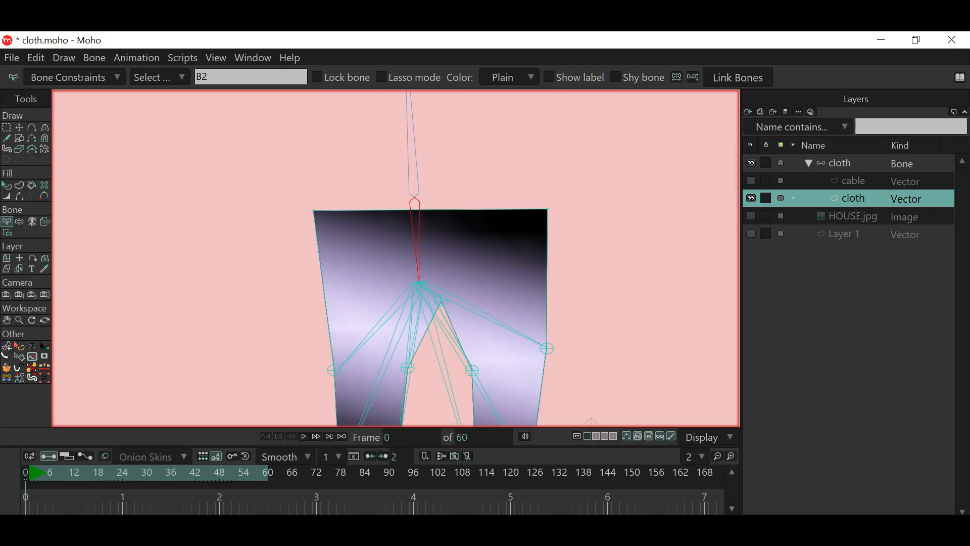
click(414, 167)
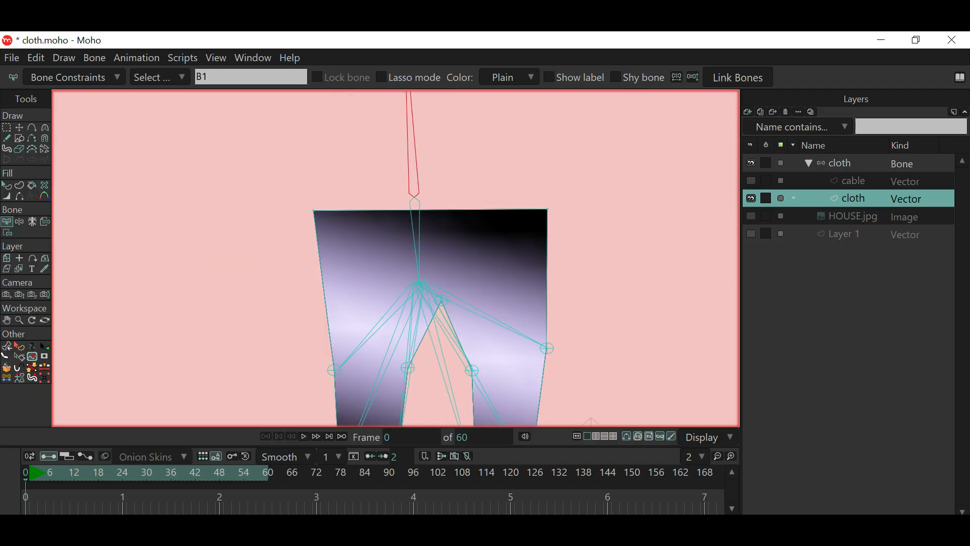
drag(302, 203, 556, 220)
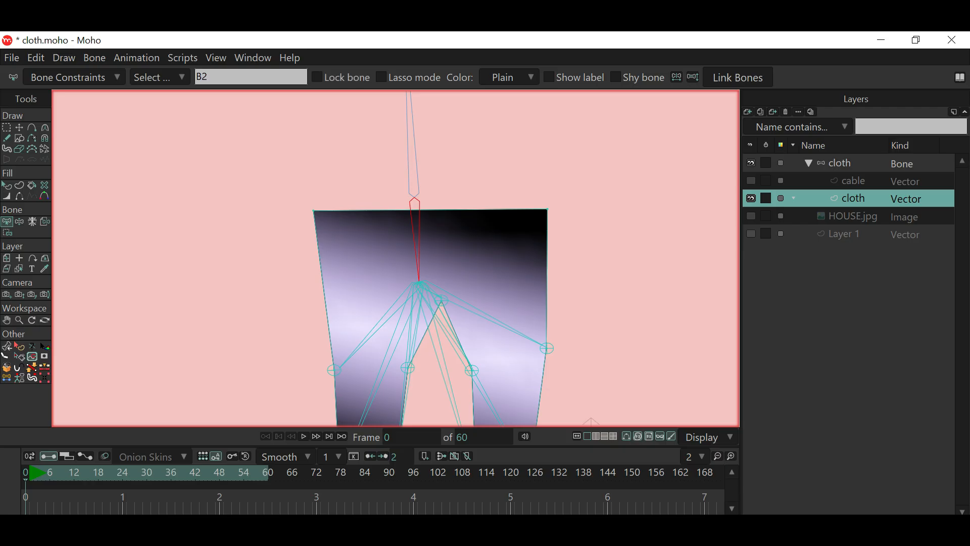
key(i)
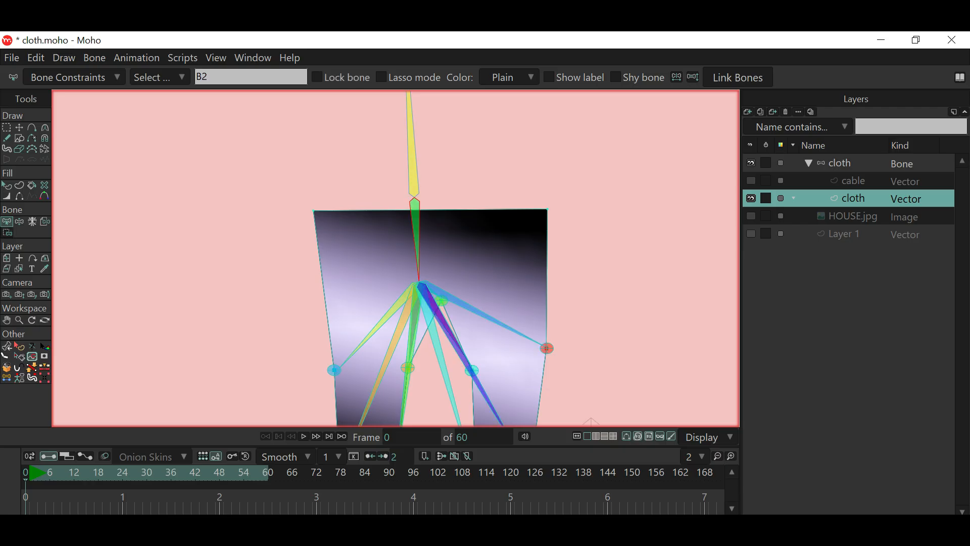
drag(303, 185, 576, 232)
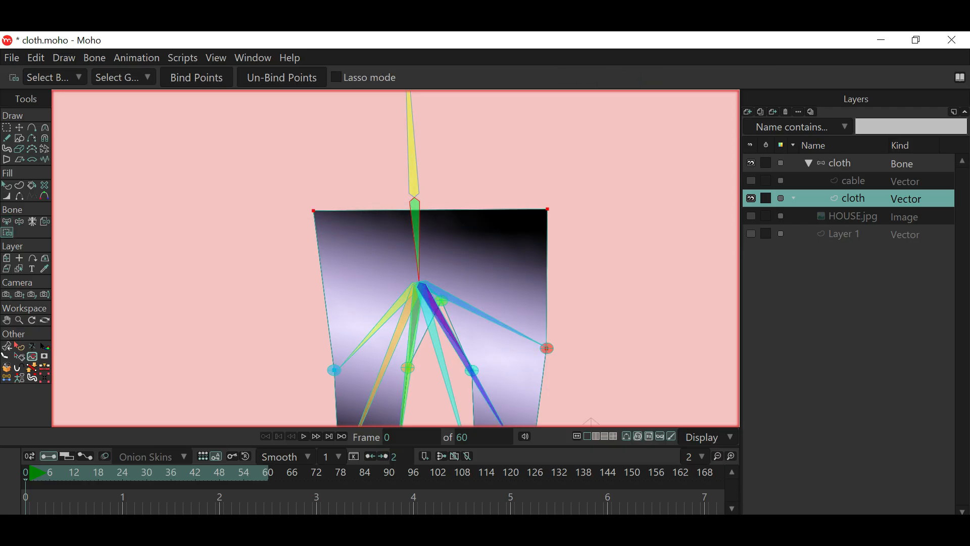
Bind the two top corner points of the trousers to the upper bone above the waist.
click(7, 222)
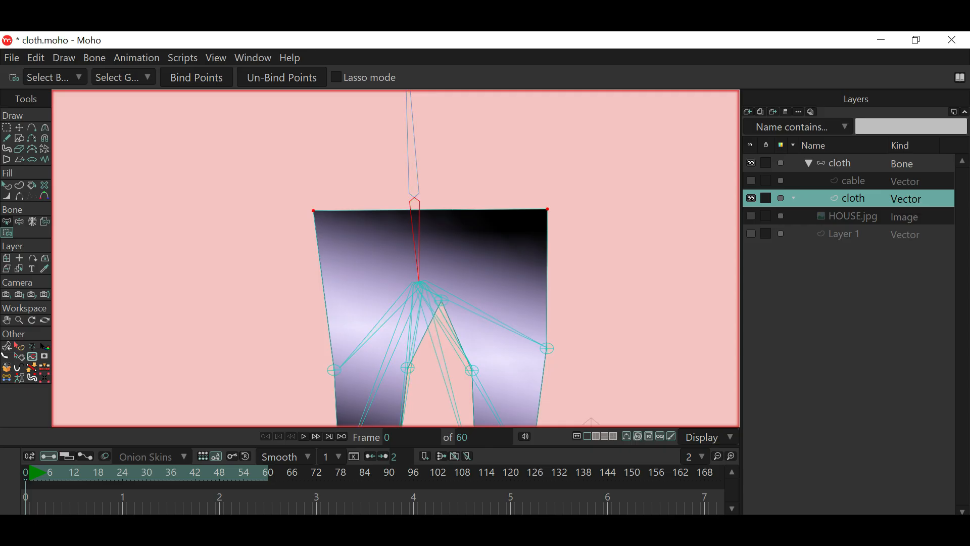
click(413, 172)
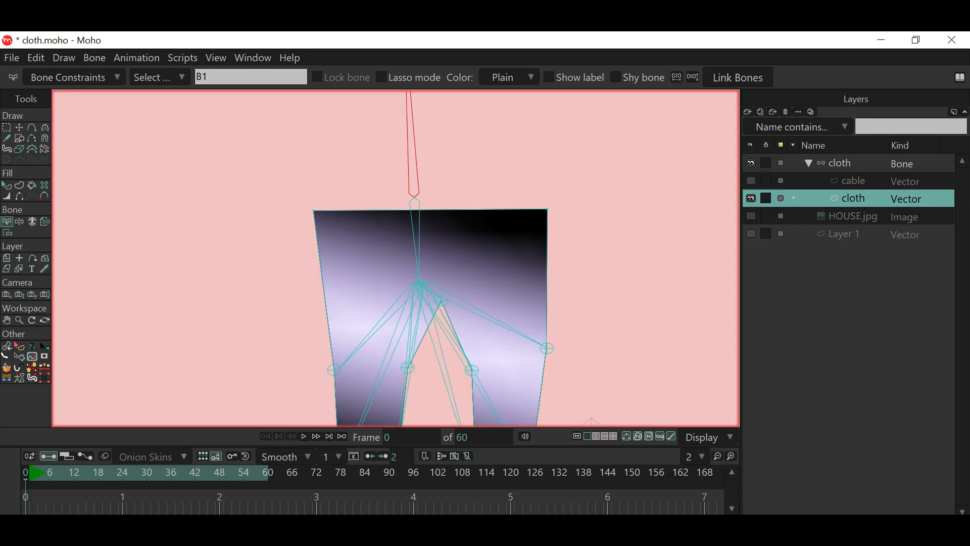
click(7, 232)
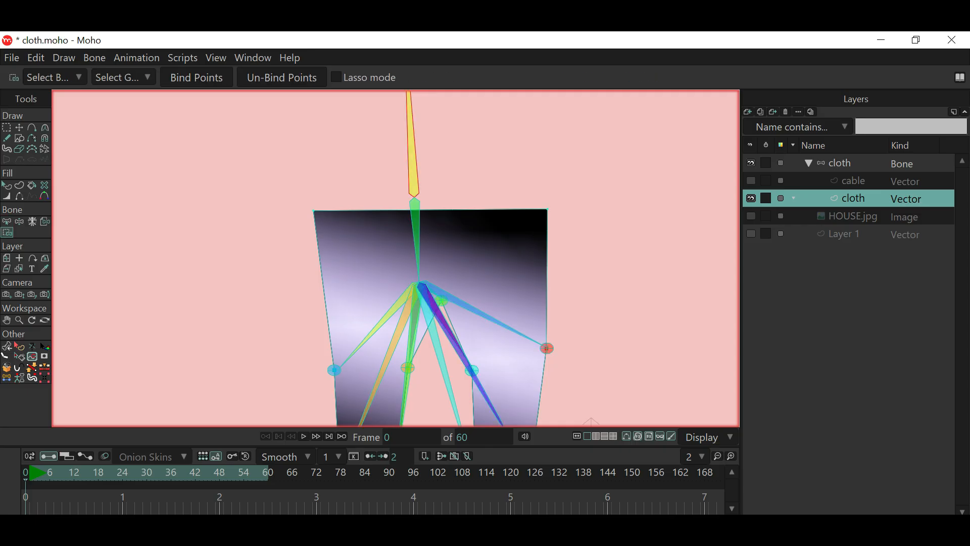
drag(283, 204, 567, 221)
click(197, 78)
Examine the strength regions of the bones over the trousers with the Bone Strength tool.
click(19, 221)
scroll(310, 265, down, 4)
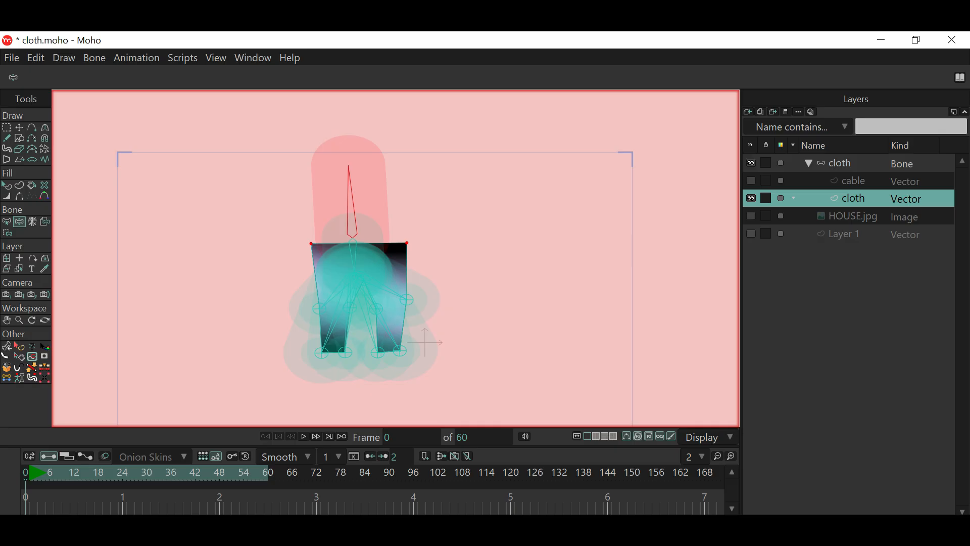
scroll(426, 343, up, 2)
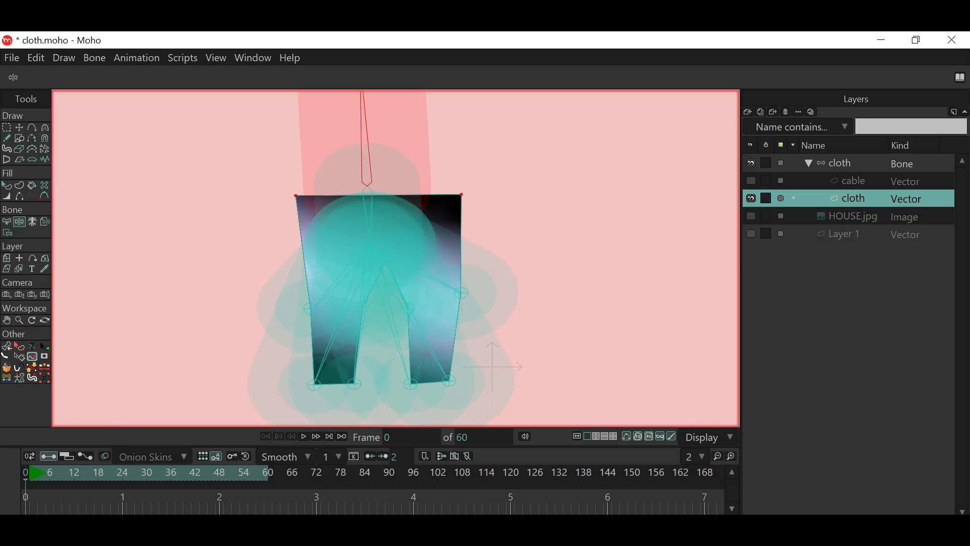
drag(384, 242, 361, 308)
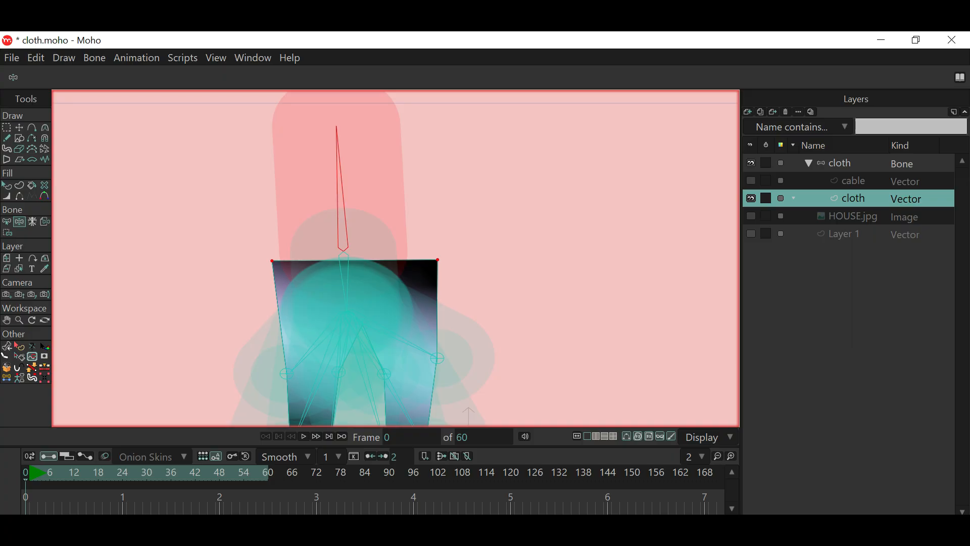
drag(343, 243, 361, 246)
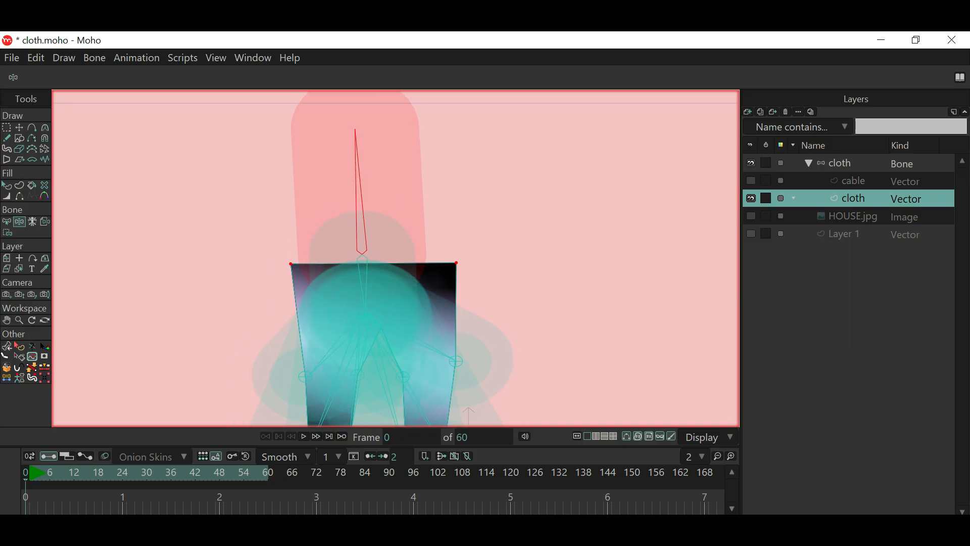
key(b)
drag(384, 314, 387, 220)
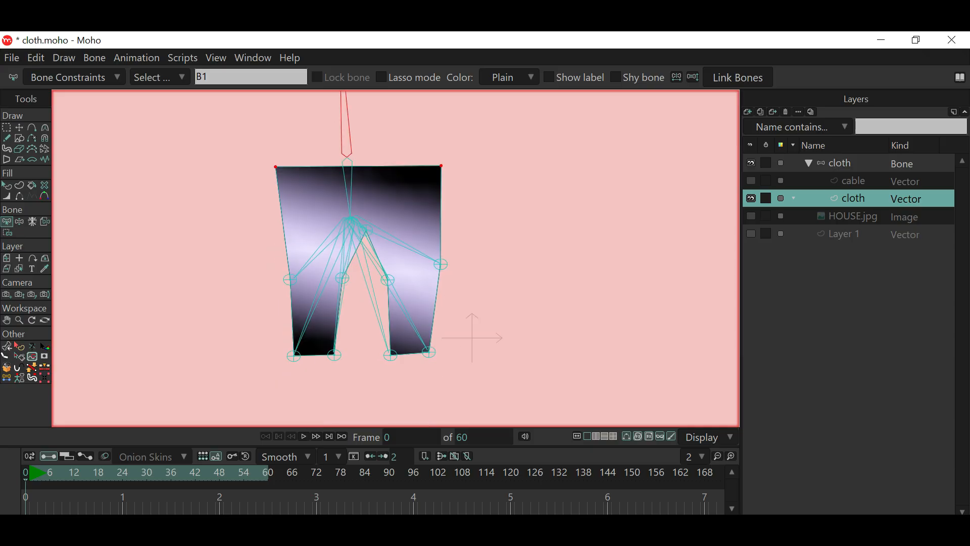
key(t)
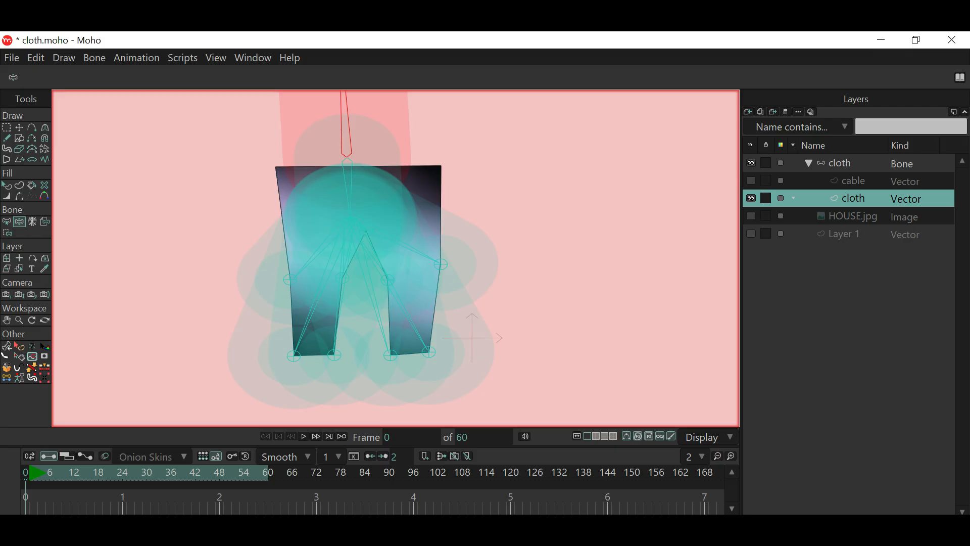
Make the cloth bone layer active and hide the cloth vector layer so only the bones show.
click(840, 164)
scroll(272, 322, down, 2)
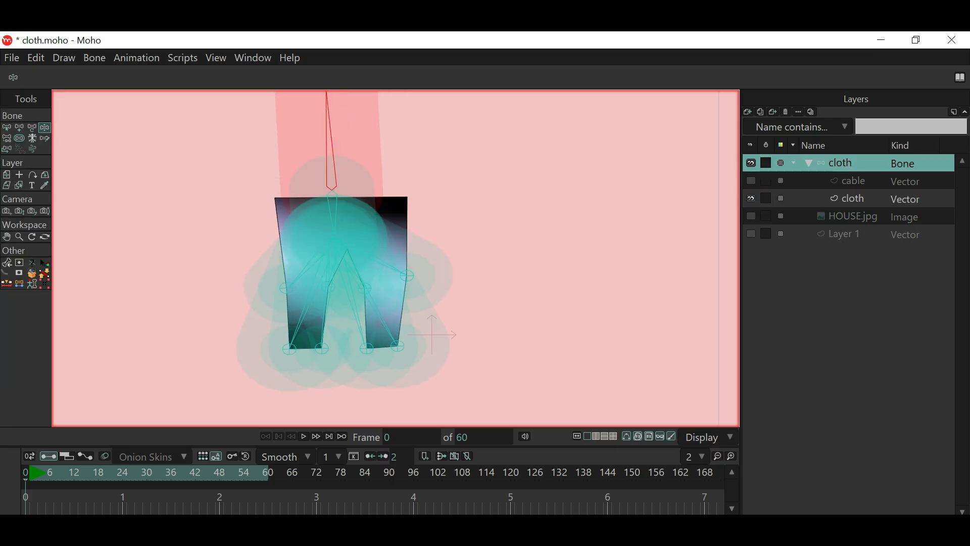
click(752, 199)
scroll(515, 245, down, 2)
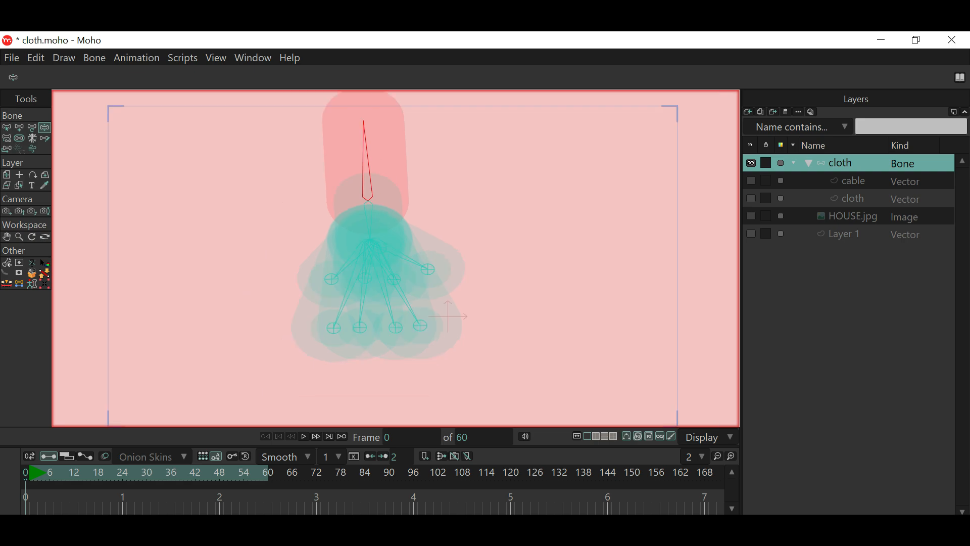
scroll(461, 301, up, 3)
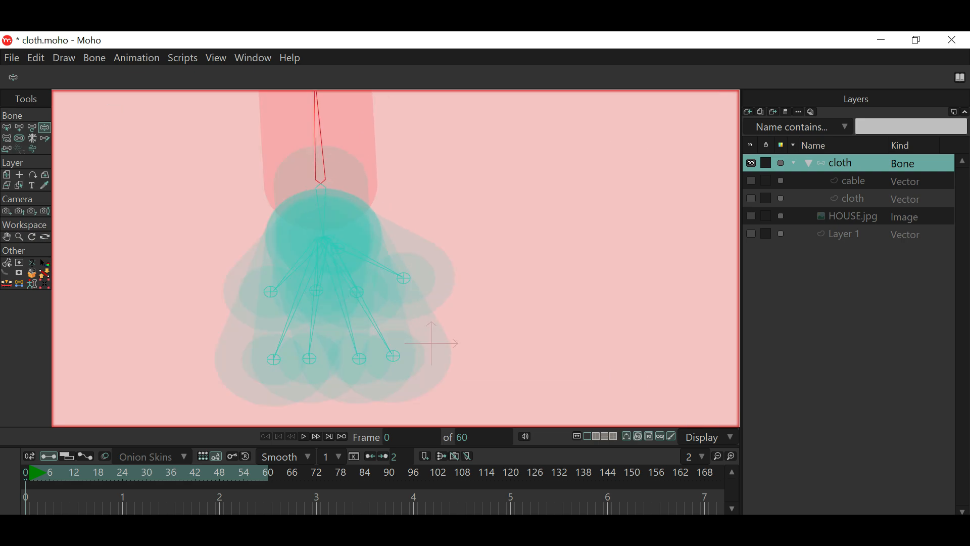
click(6, 128)
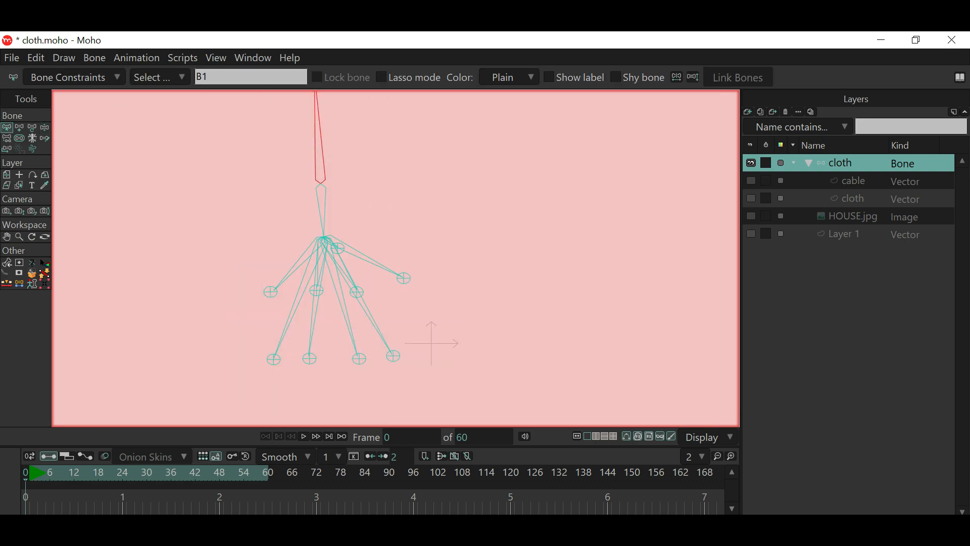
Select all nine pin bones: the four hem pins, the four knee pins and the crotch pin.
drag(260, 280, 268, 218)
scroll(268, 217, up, 2)
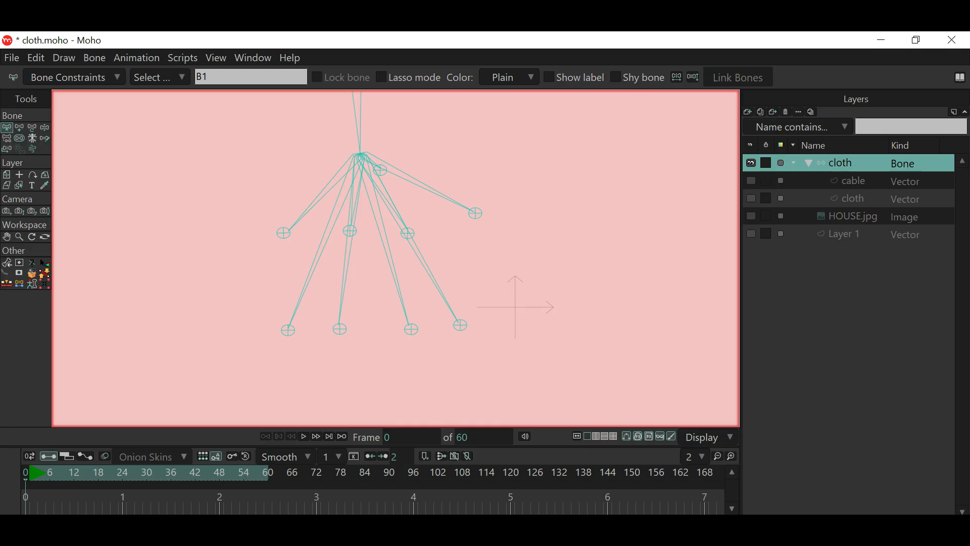
click(283, 233)
shift+click(288, 330)
shift+click(340, 329)
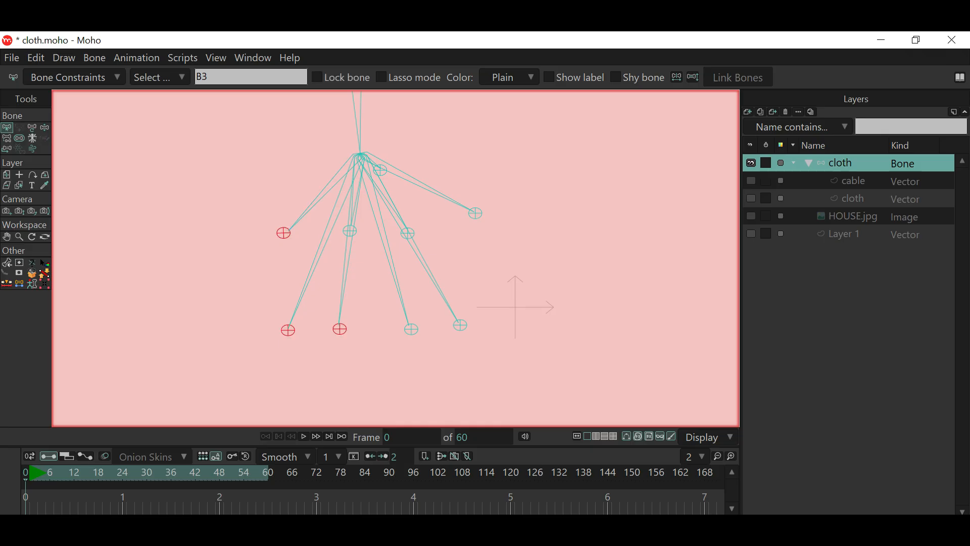
shift+click(349, 231)
shift+click(412, 329)
shift+click(461, 325)
shift+click(476, 213)
shift+click(407, 233)
scroll(394, 176, up, 3)
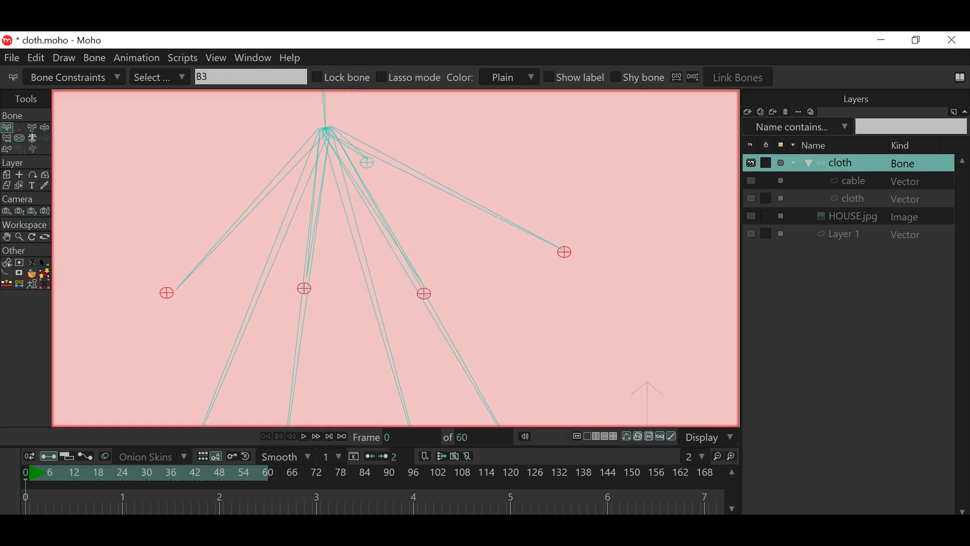
shift+click(367, 162)
scroll(411, 222, down, 3)
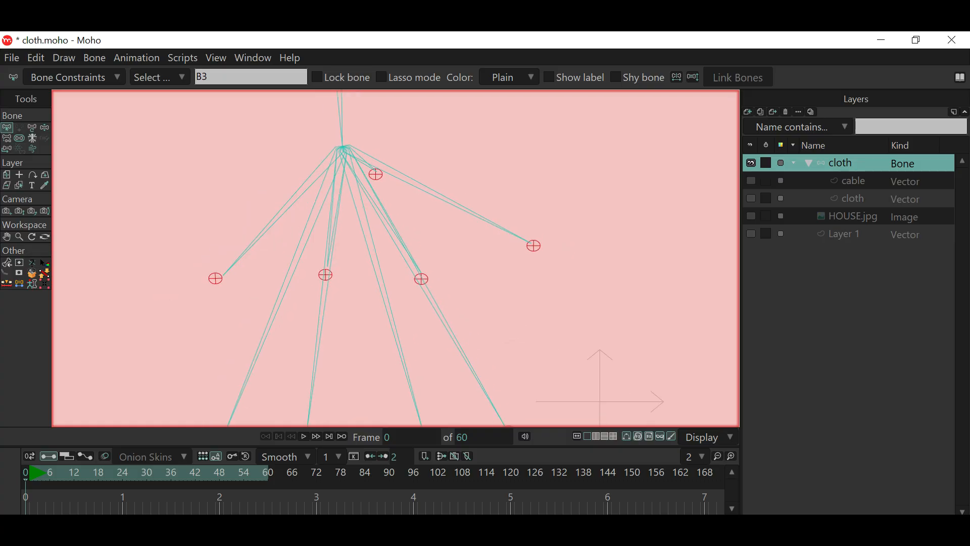
Hide the nine selected pin bones.
click(95, 58)
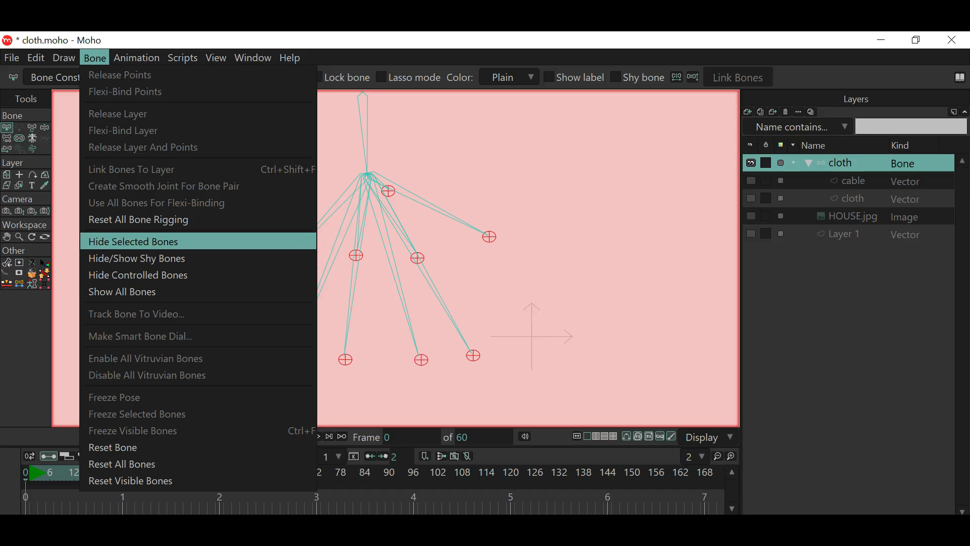
click(134, 242)
scroll(320, 268, down, 3)
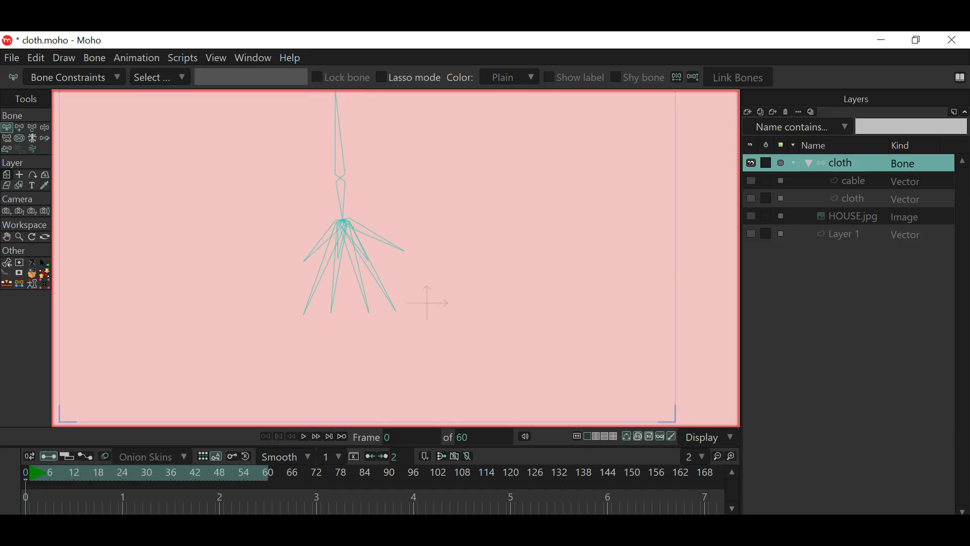
Select the lower bone and all the child bones fanning out from it, and reduce their bone strength to 0.0595.
drag(264, 183, 458, 316)
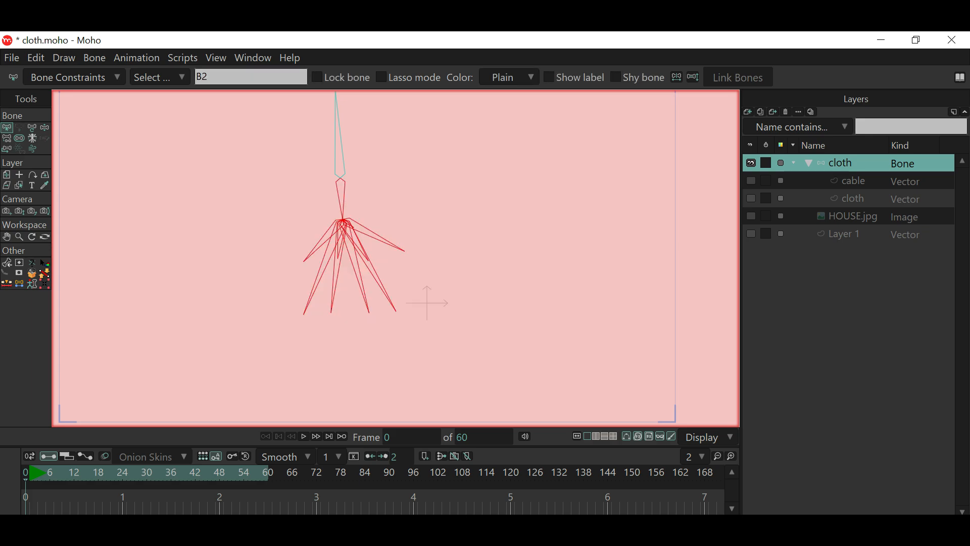
key(s)
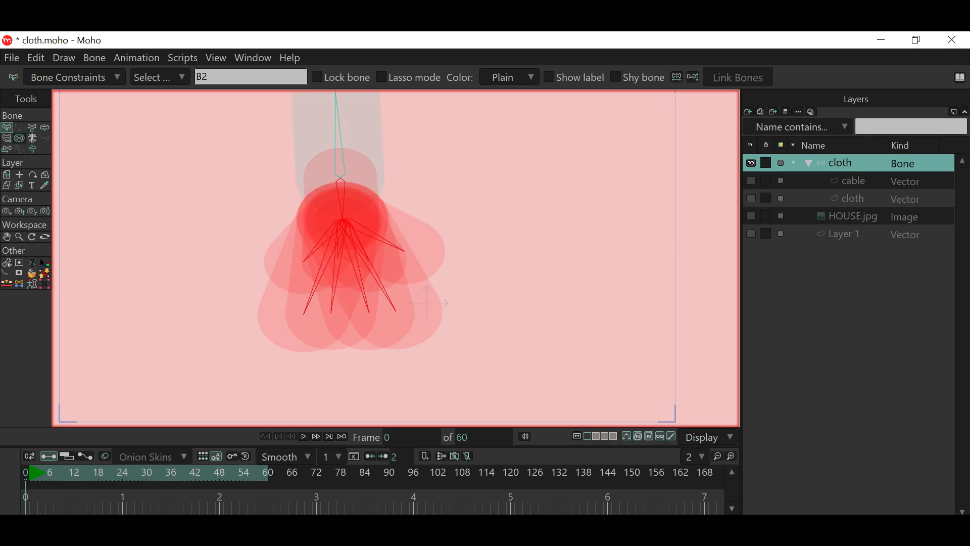
drag(454, 314, 354, 313)
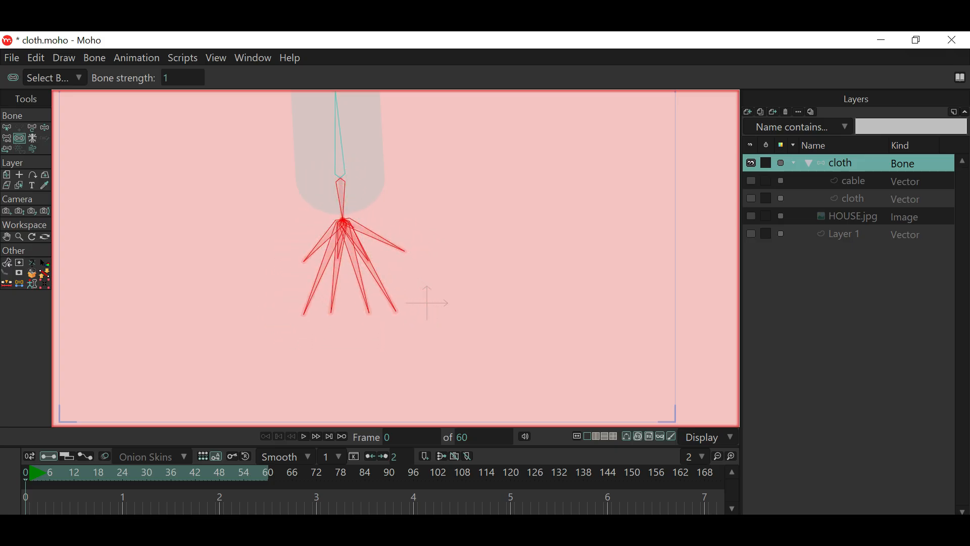
scroll(337, 244, up, 3)
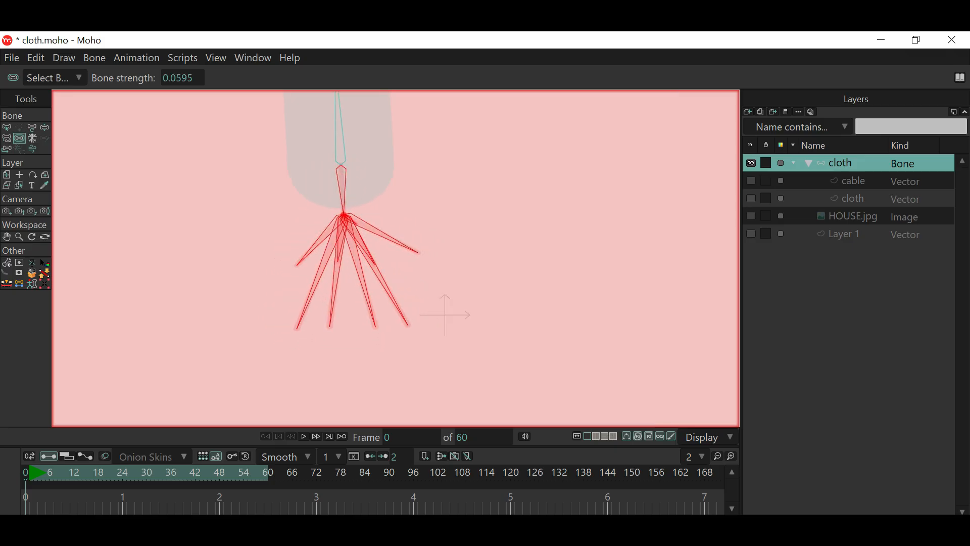
drag(338, 244, 346, 324)
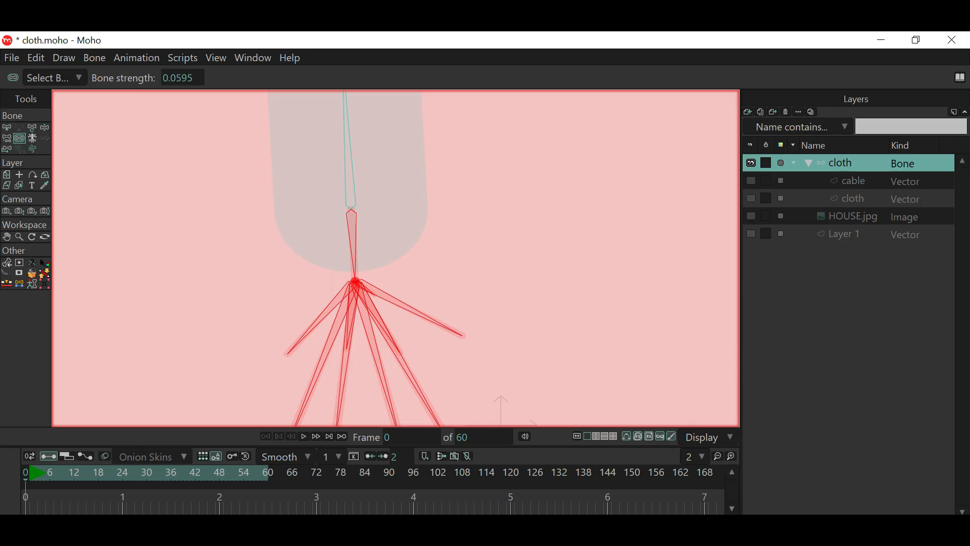
Select the upper bone B1 and reduce its bone strength to 0.
click(7, 127)
click(350, 179)
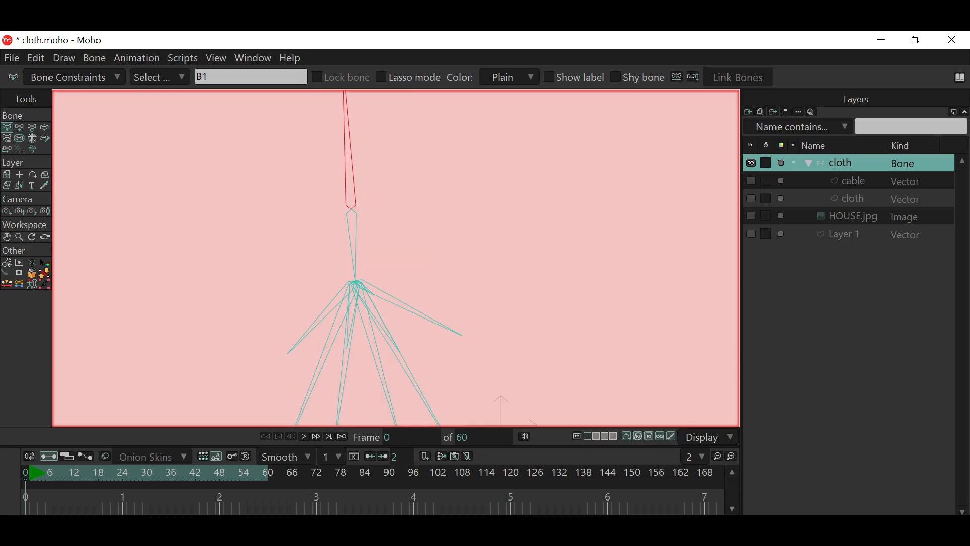
click(19, 138)
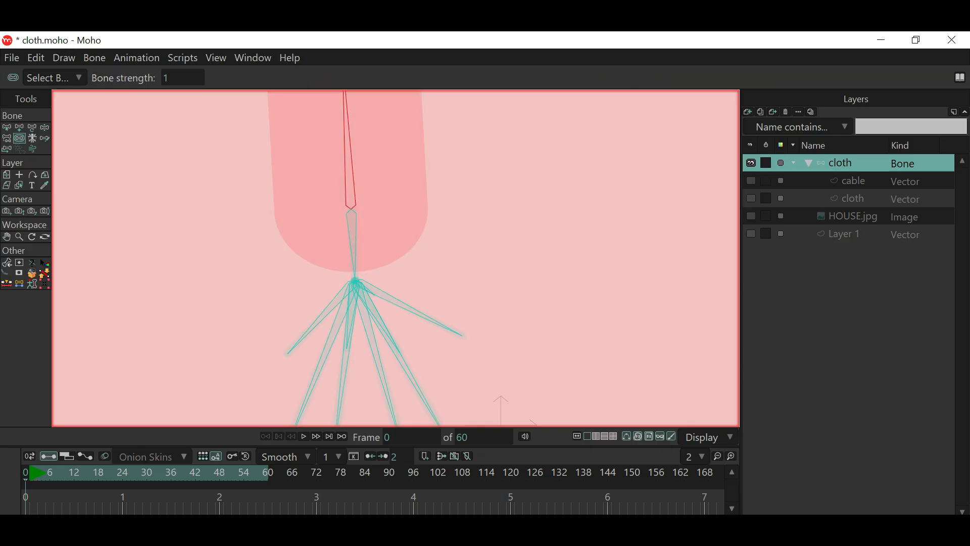
drag(350, 179, 273, 179)
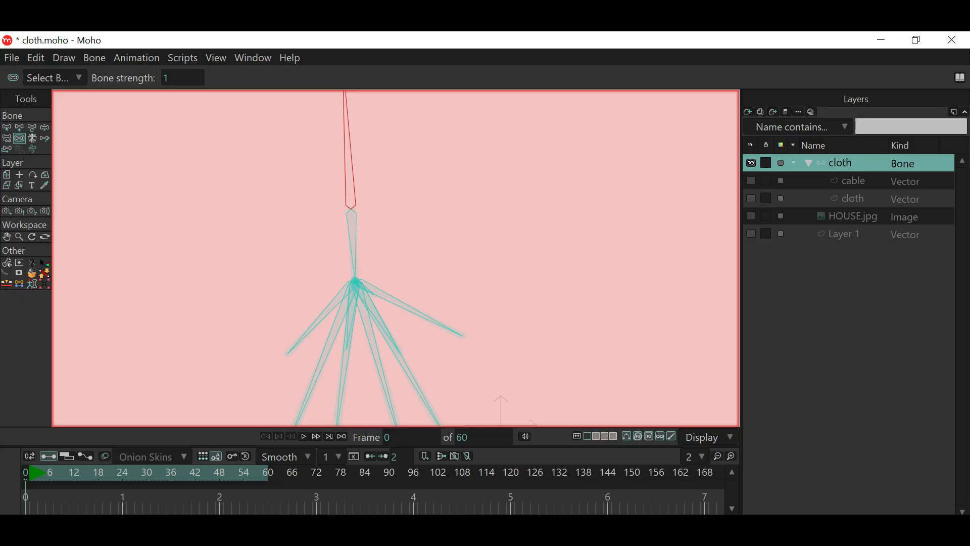
Examine the reduced strength regions of the child bones and check the strength of child bone B14.
scroll(310, 230, down, 5)
drag(310, 230, 312, 184)
scroll(279, 217, up, 5)
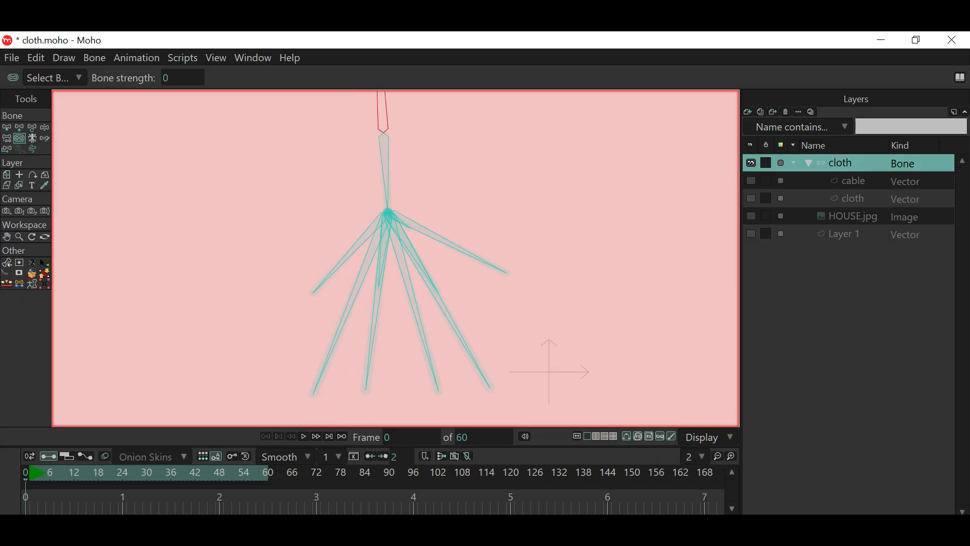
drag(389, 283, 381, 259)
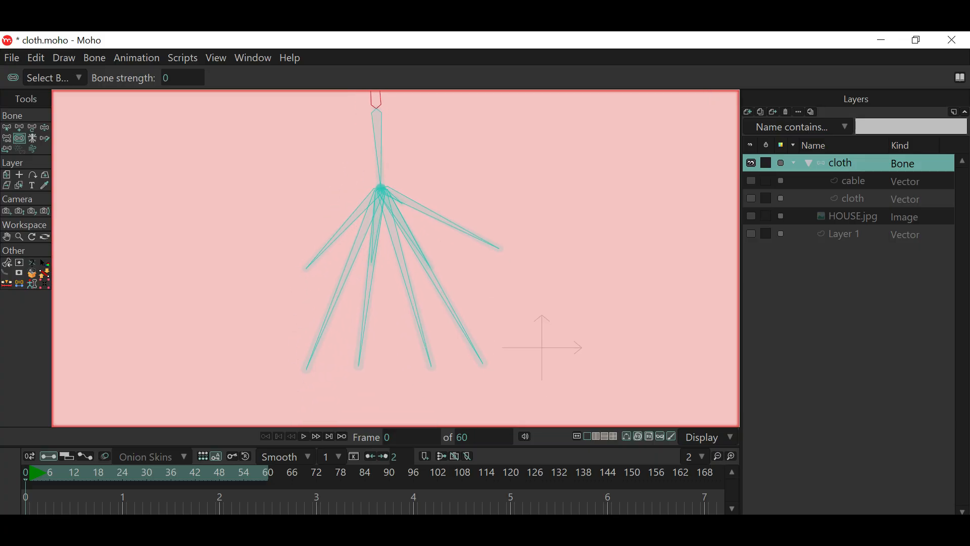
scroll(273, 173, up, 3)
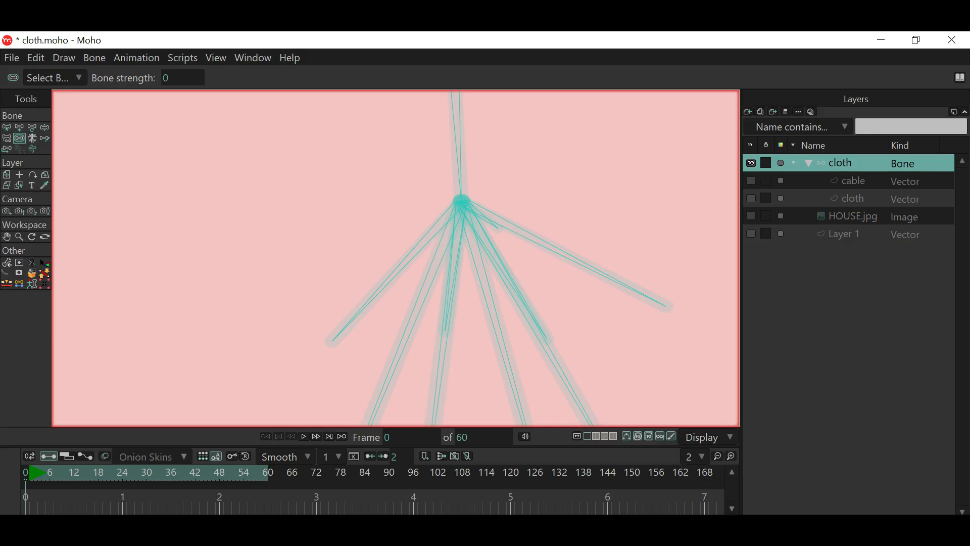
drag(307, 236, 185, 149)
scroll(284, 187, up, 1)
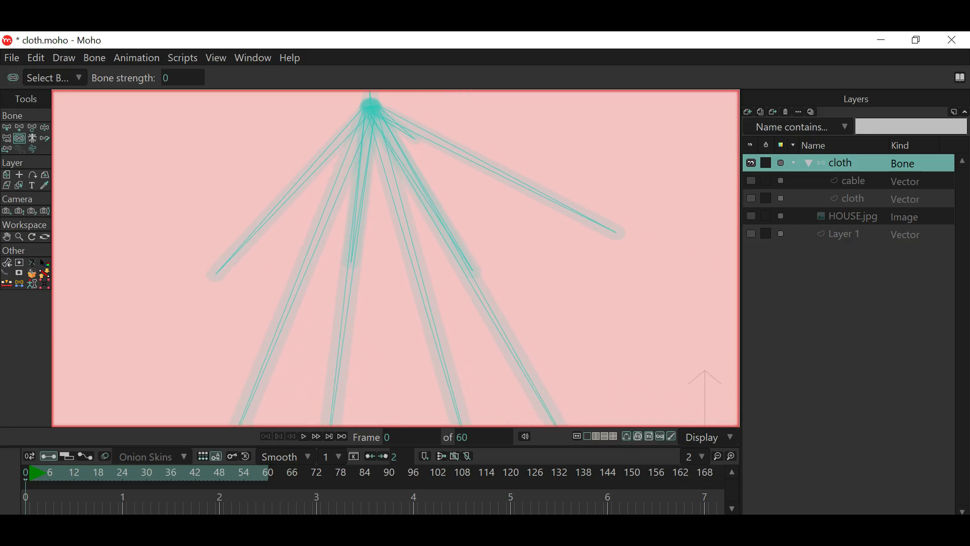
scroll(197, 167, down, 5)
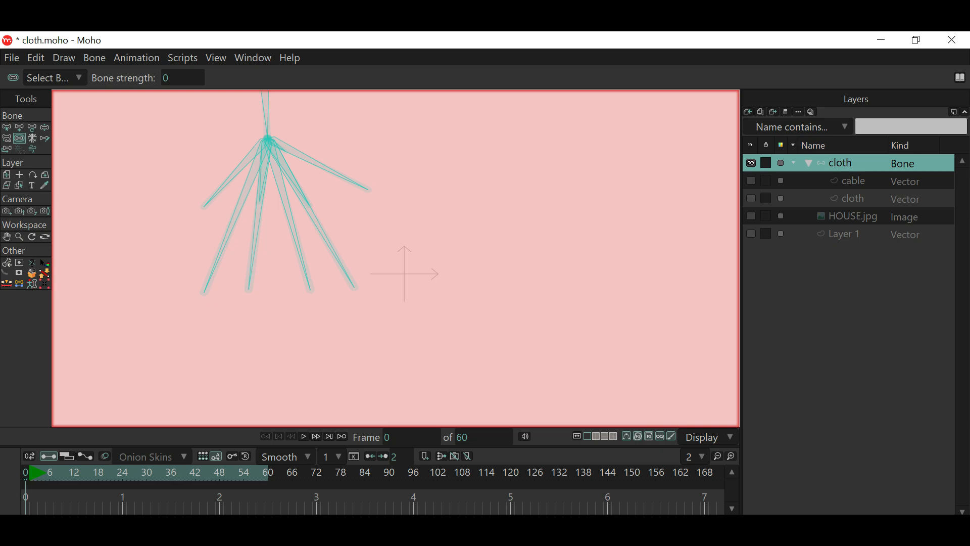
click(326, 167)
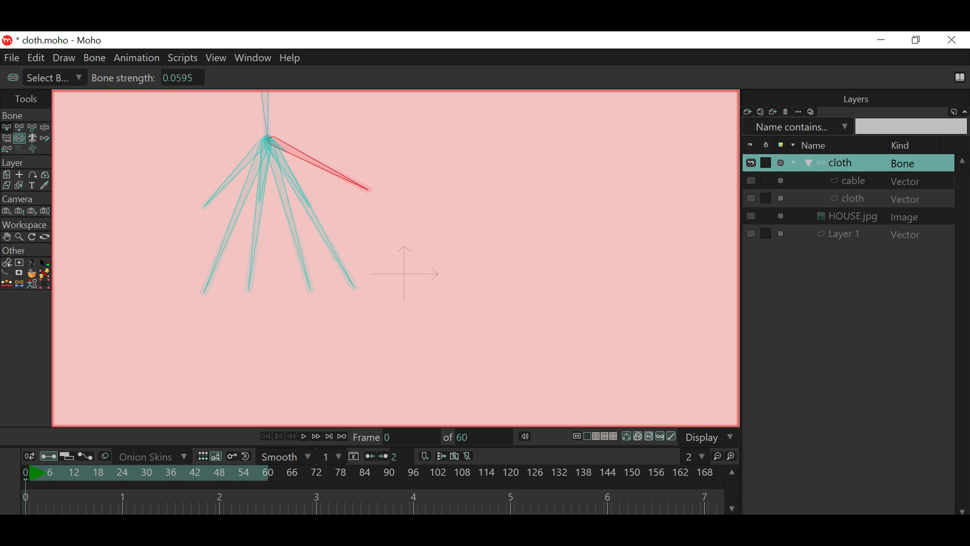
key(b)
scroll(227, 235, up, 3)
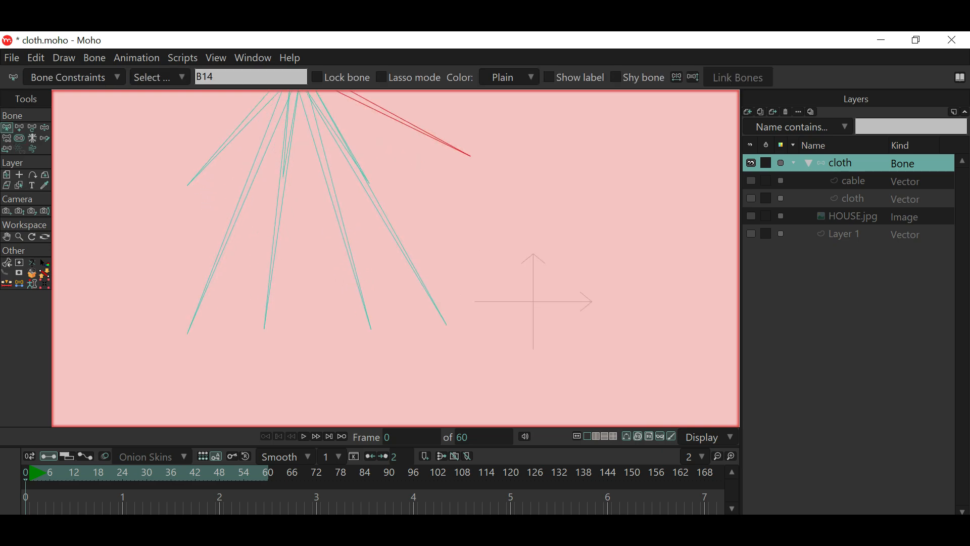
key(Return)
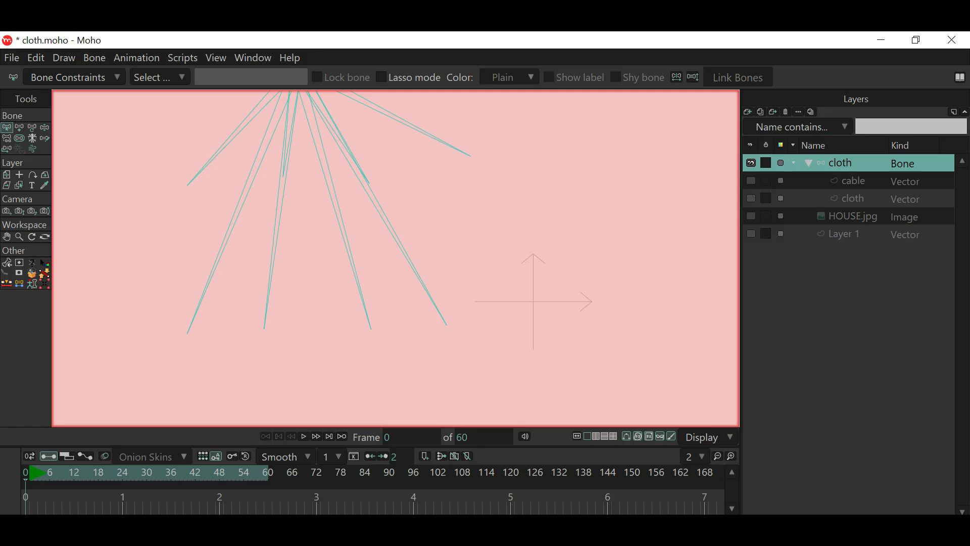
Show all hidden bones again.
click(94, 57)
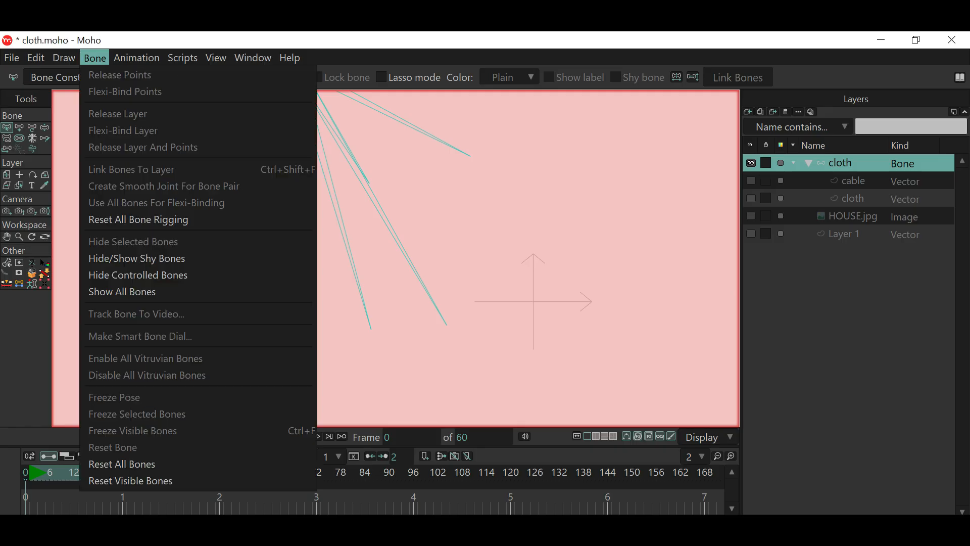
click(126, 292)
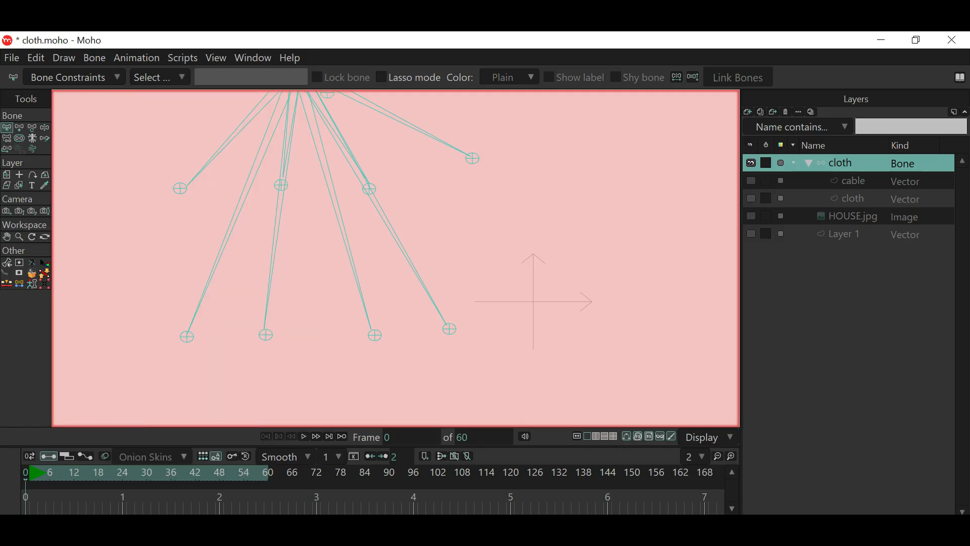
scroll(127, 279, down, 3)
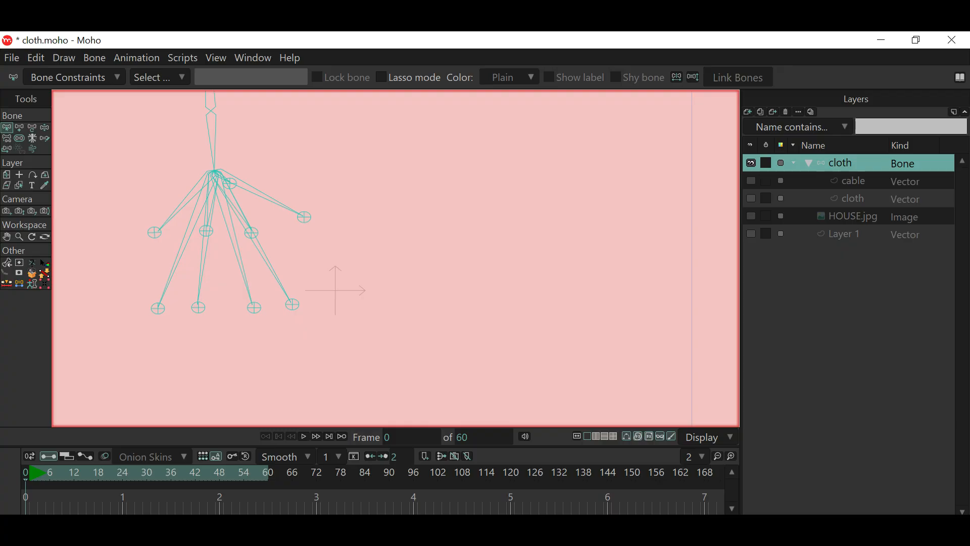
Make the cable vector layer visible and set it as the active layer.
click(751, 181)
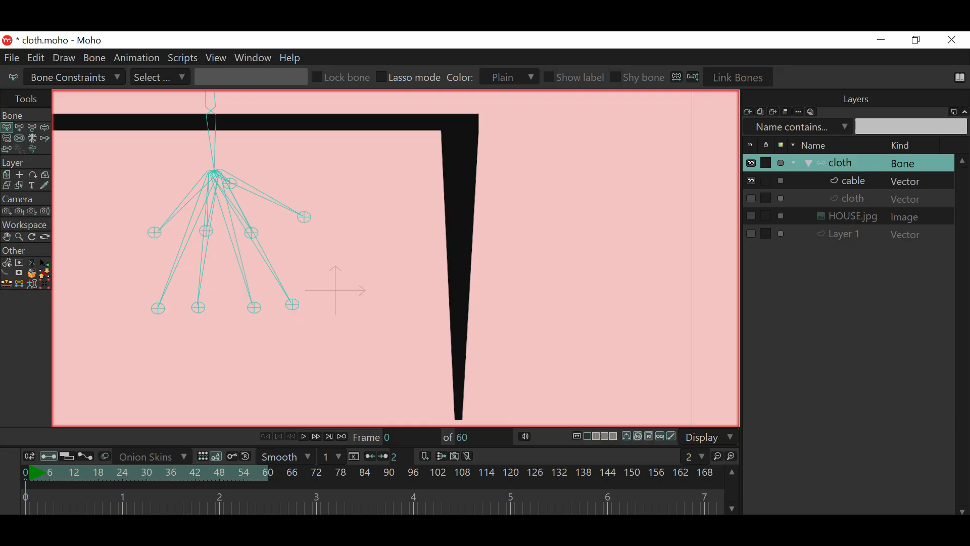
scroll(534, 294, down, 4)
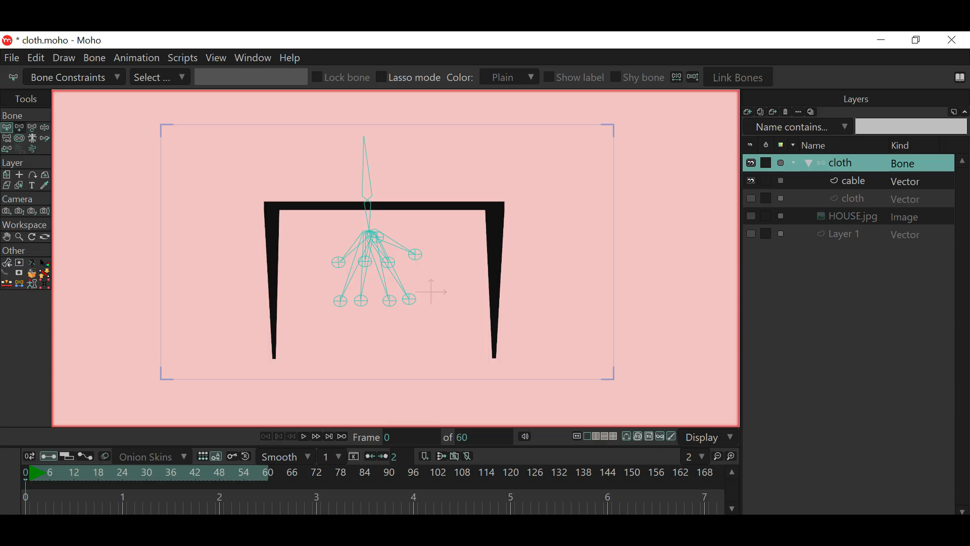
click(854, 181)
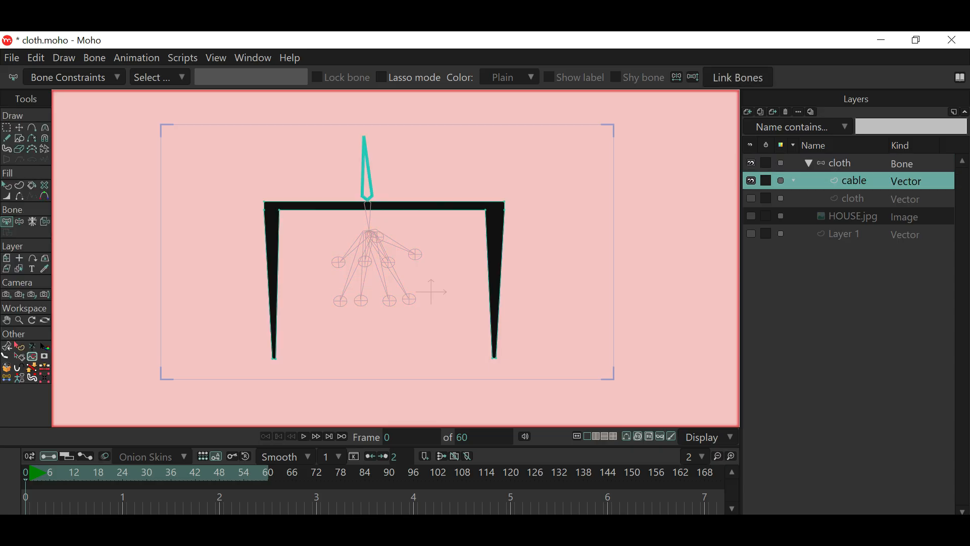
scroll(510, 227, up, 3)
drag(510, 227, 666, 235)
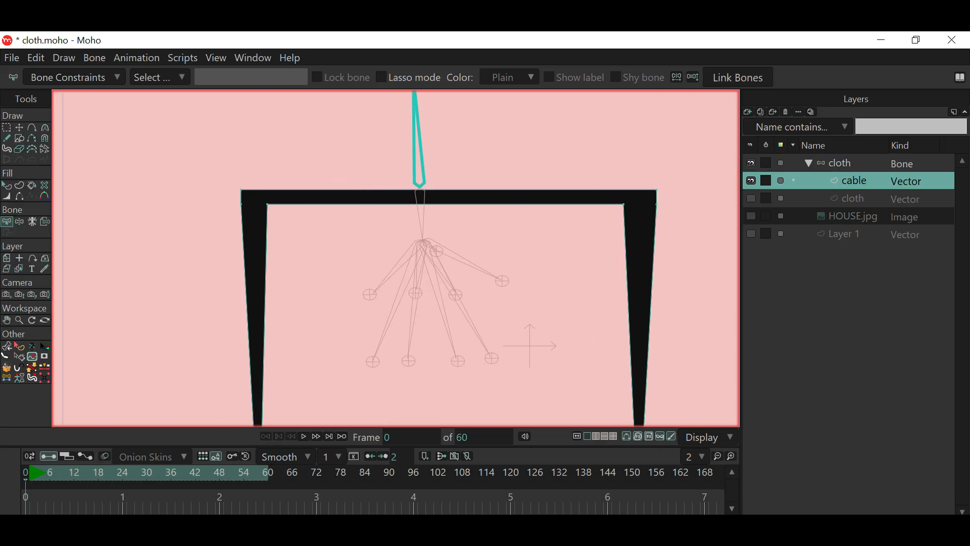
Show the cloth vector layer with the trousers and hide the cable layer.
click(752, 198)
click(752, 181)
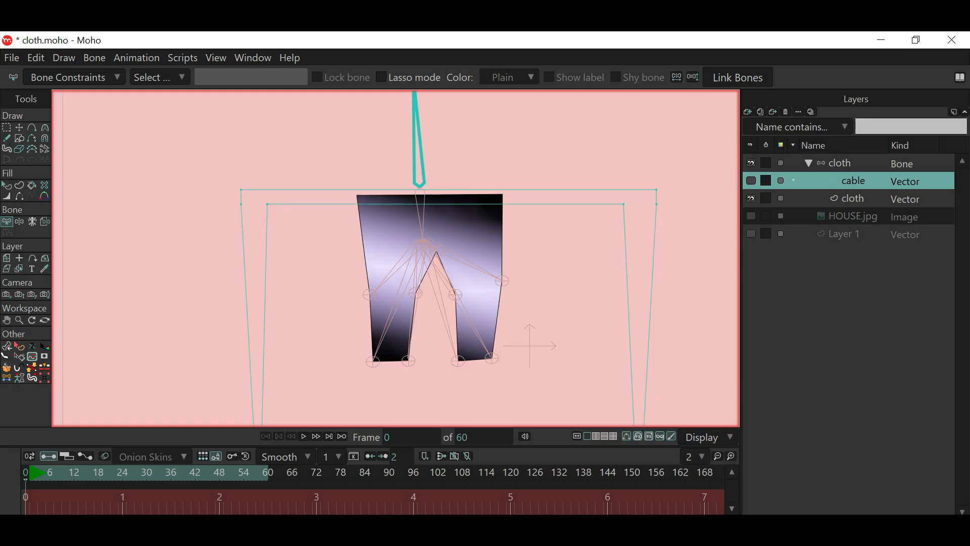
scroll(449, 232, up, 2)
scroll(448, 232, down, 1)
drag(449, 232, 450, 218)
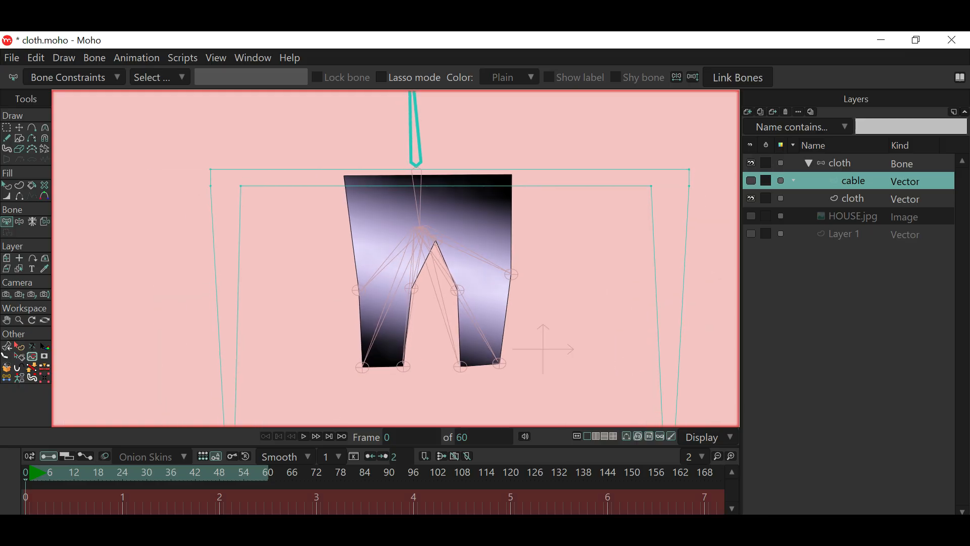
scroll(389, 345, up, 1)
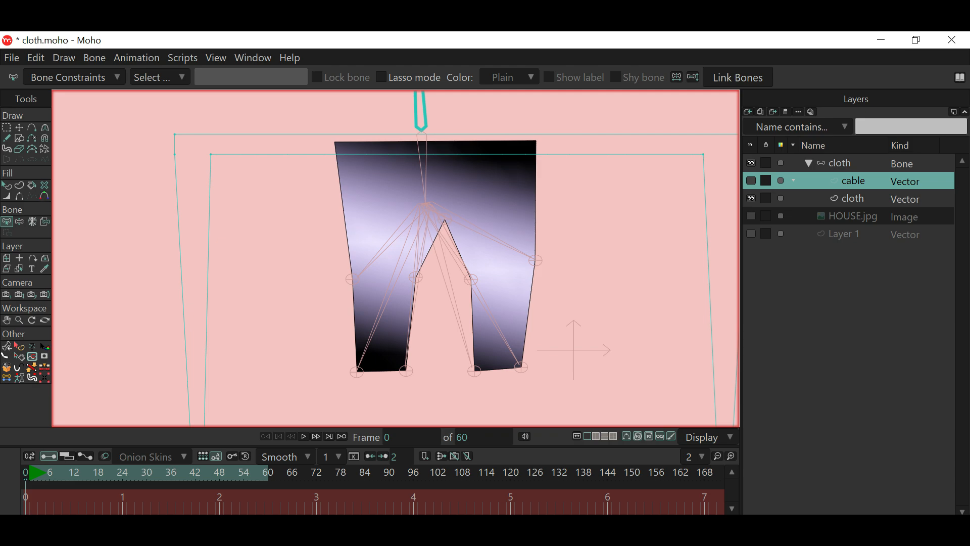
scroll(386, 251, up, 1)
scroll(386, 250, down, 3)
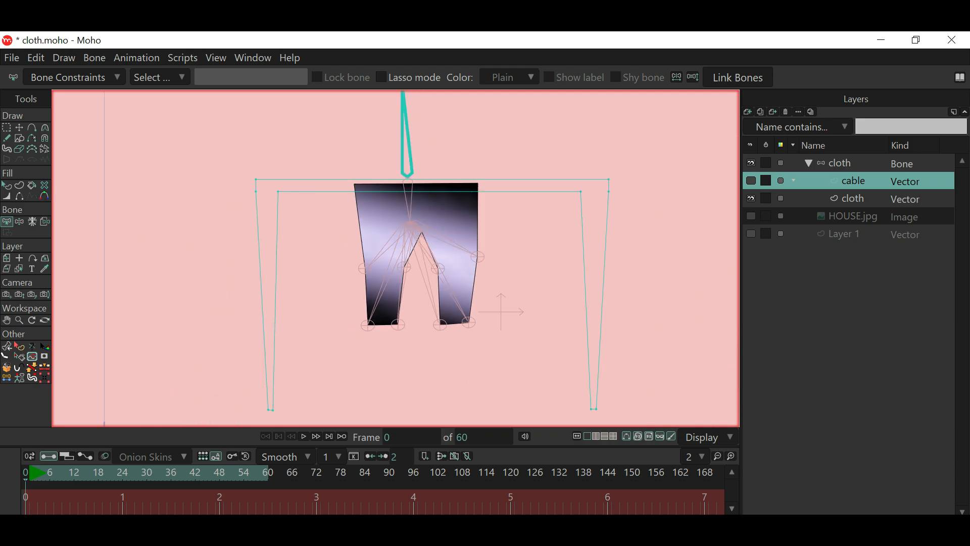
Test the rig by swinging the lower bone B2 sideways with the Manipulate Bones tool, then return to bone selection.
key(s)
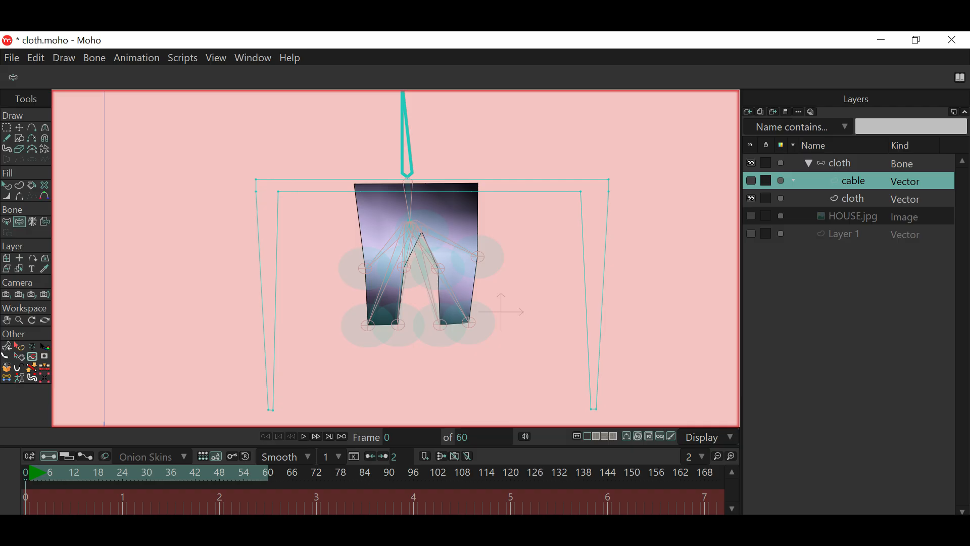
mouse_move(410, 211)
mouse_down()
mouse_move(380, 212)
mouse_move(431, 215)
mouse_move(423, 219)
mouse_up()
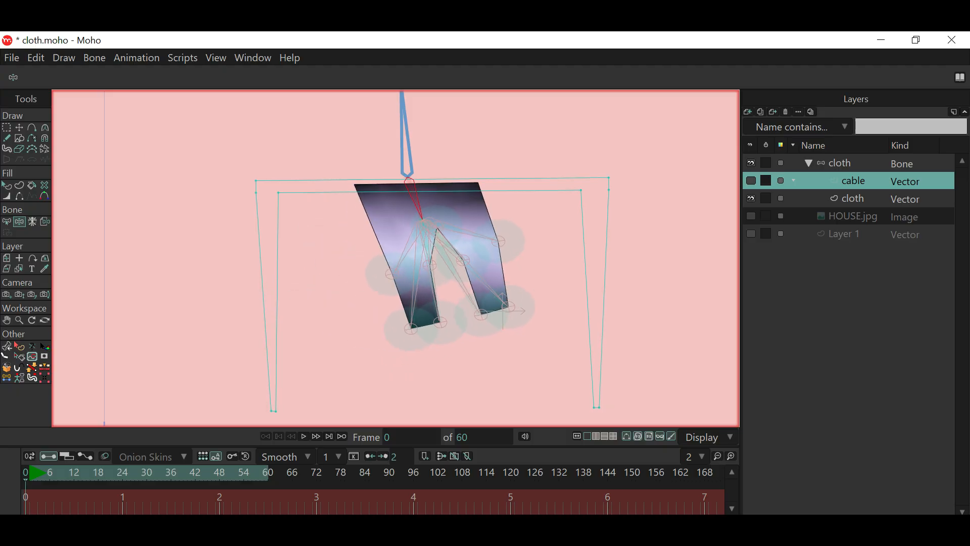
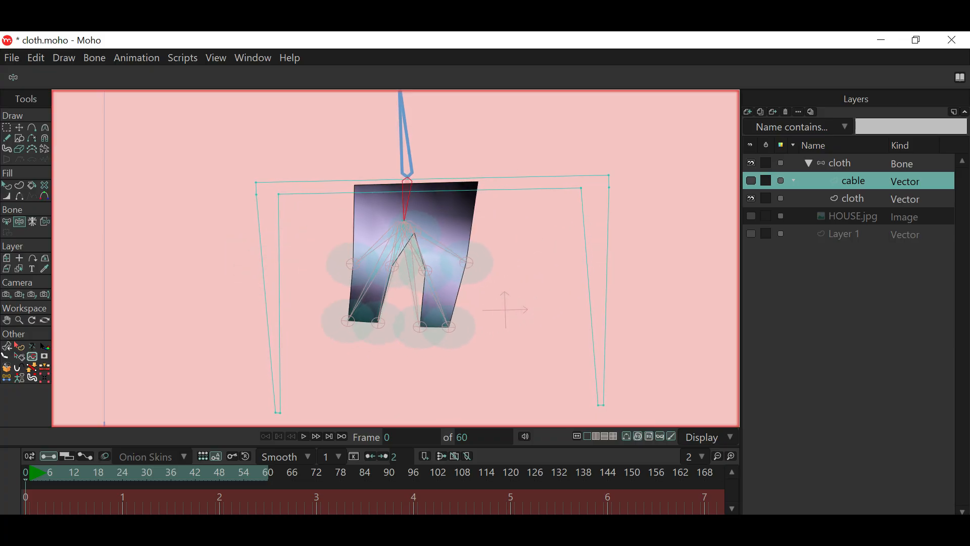
click(7, 221)
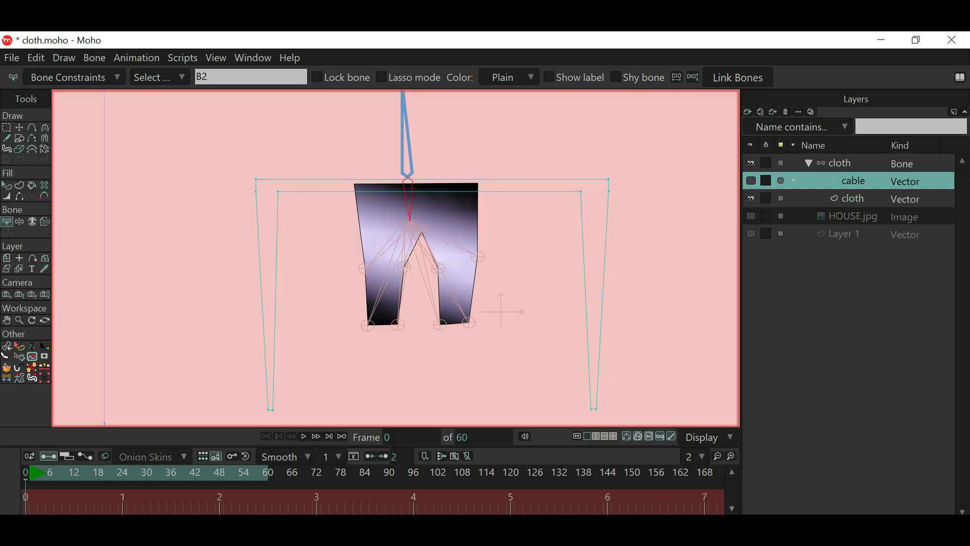
scroll(466, 268, up, 3)
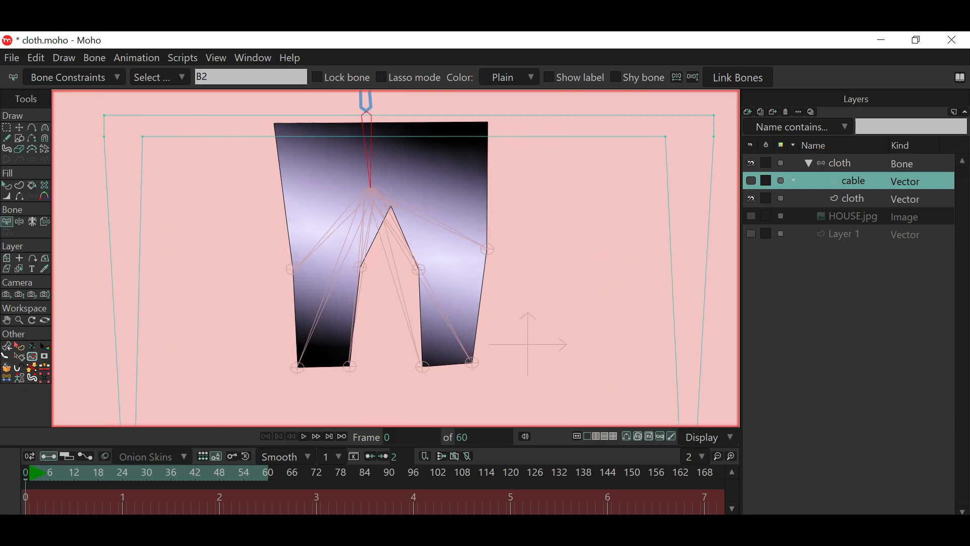
scroll(437, 272, up, 2)
scroll(438, 273, up, 1)
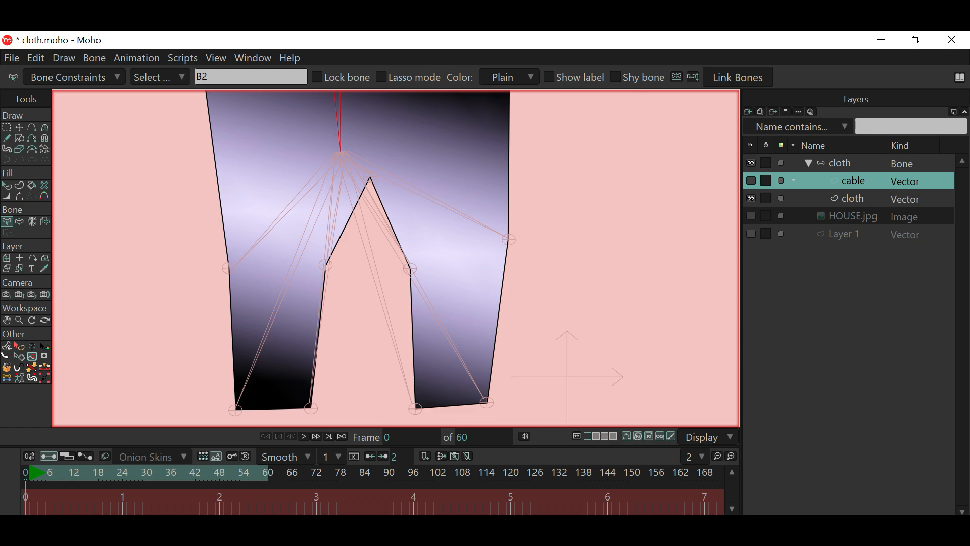
Select the four child bones fanning out from B2's tip to the knee and hem of the first trouser leg.
click(273, 227)
scroll(273, 226, down, 1)
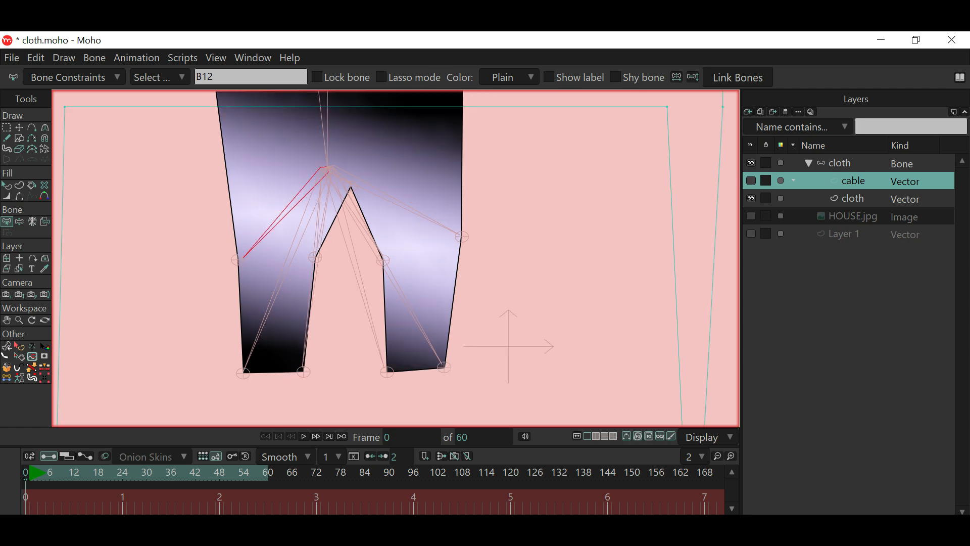
shift+click(279, 285)
scroll(317, 327, up, 1)
shift+click(308, 303)
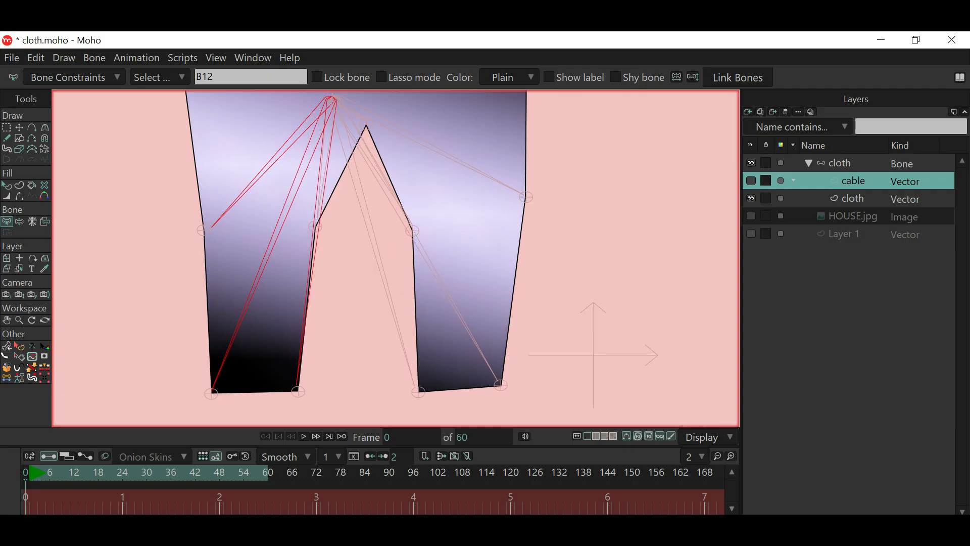
Add the four child bones that lead to the other trouser leg's knee and hem to the bone selection.
shift+click(385, 283)
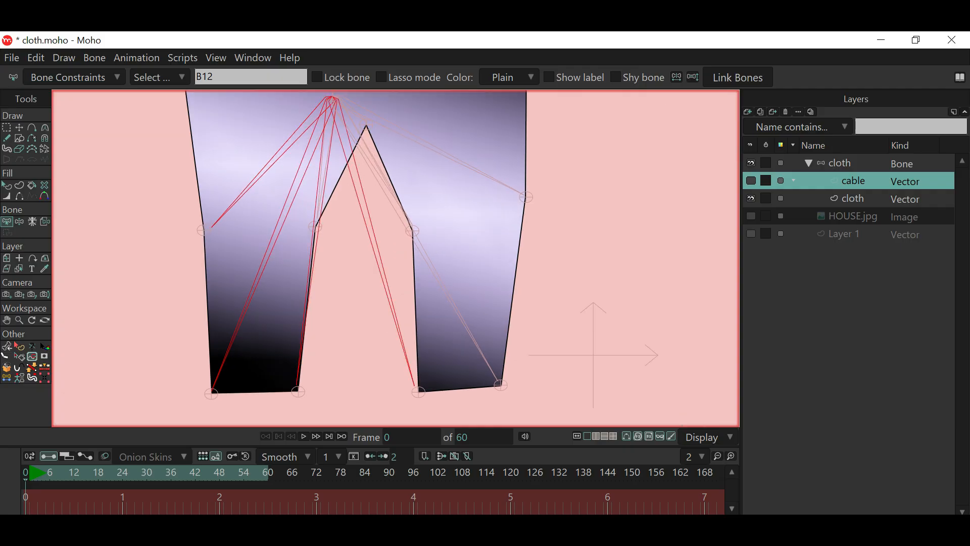
shift+click(451, 301)
shift+click(470, 167)
drag(404, 175, 469, 209)
scroll(469, 210, up, 3)
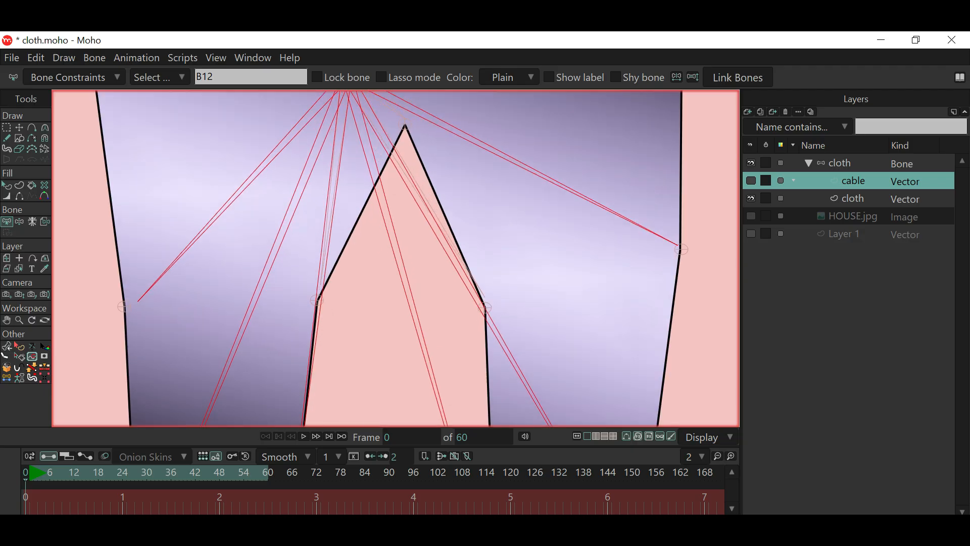
shift+click(482, 292)
Add the short child bone that runs to the trousers' crotch to the bone selection.
drag(382, 126, 475, 264)
scroll(471, 202, up, 3)
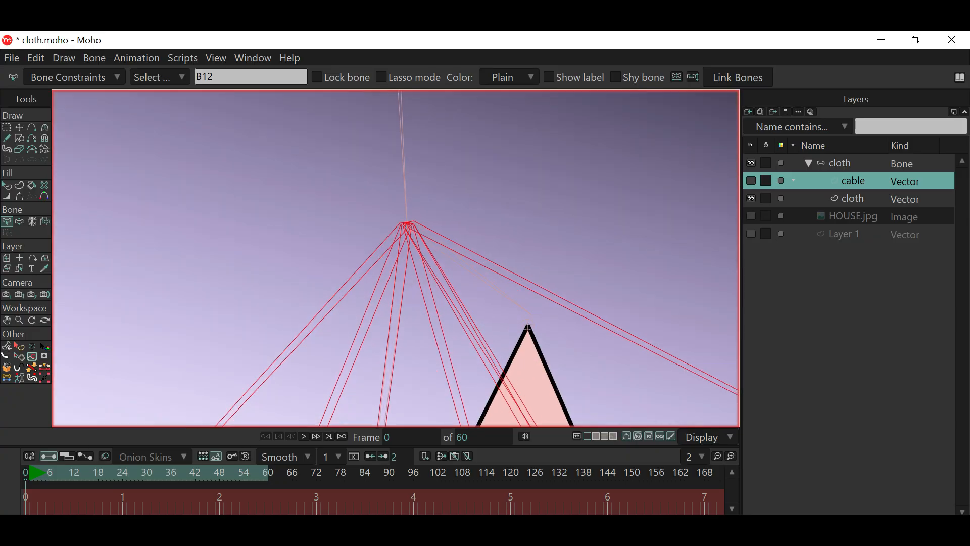
scroll(457, 203, up, 3)
scroll(363, 253, up, 3)
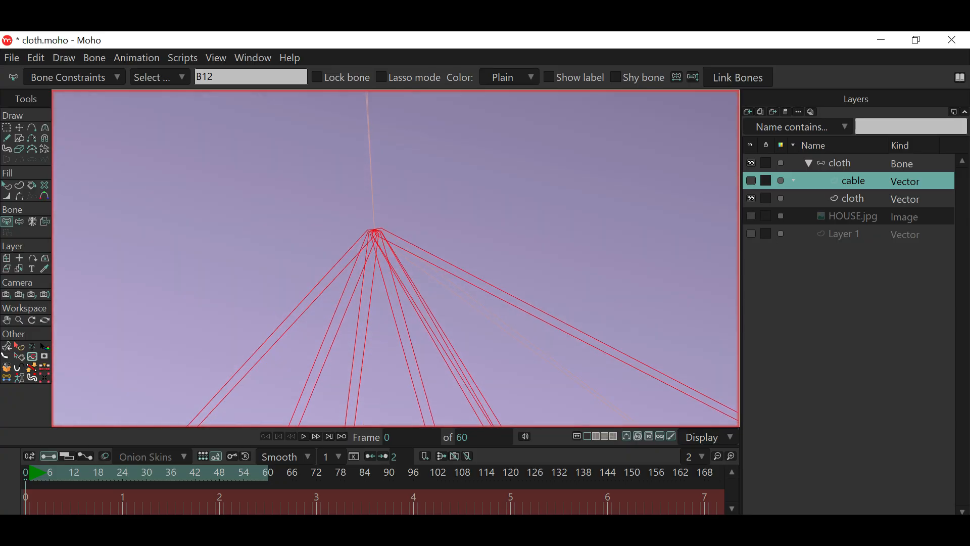
scroll(470, 314, down, 5)
drag(470, 313, 417, 190)
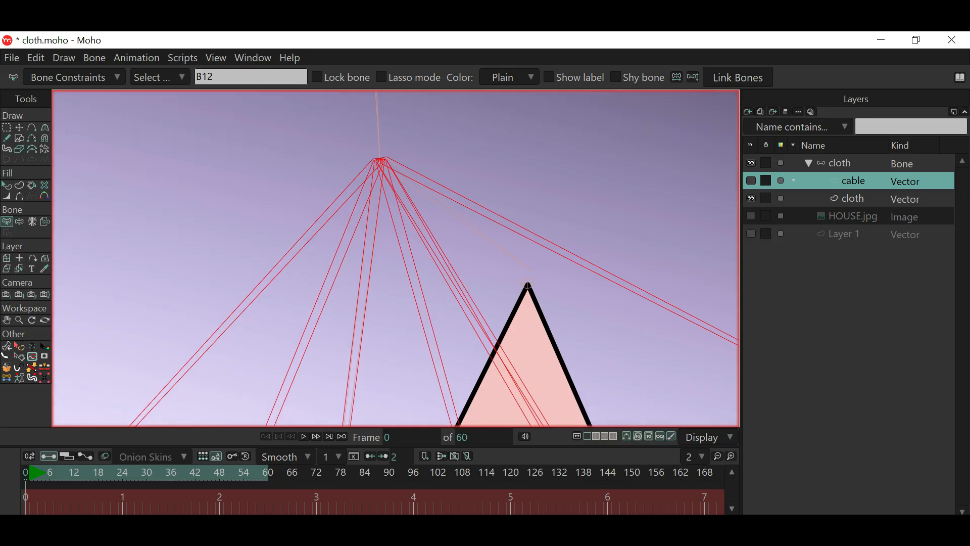
scroll(455, 239, down, 5)
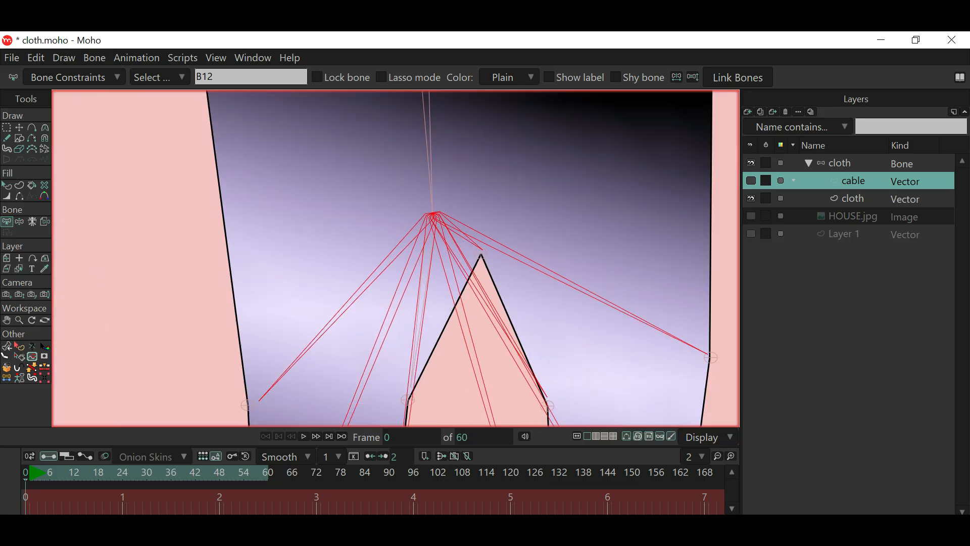
scroll(455, 238, down, 2)
drag(455, 239, 455, 216)
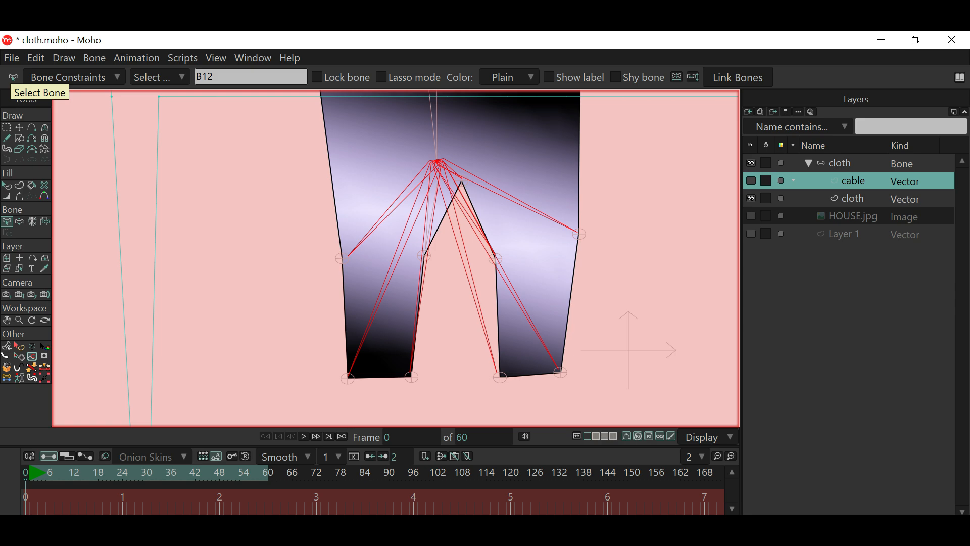
Give the selected child bones angle constraints of -30° to 30° and turn on their independent angle.
click(74, 78)
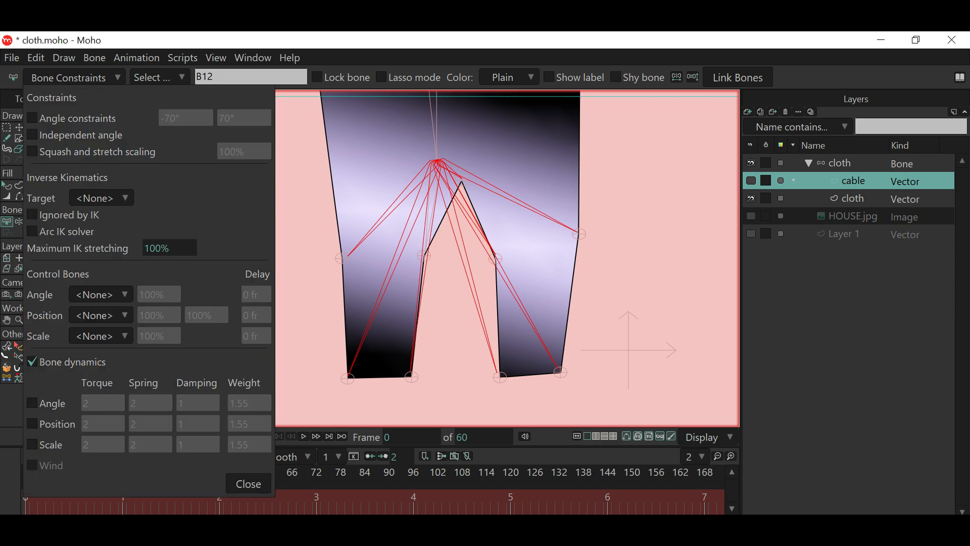
click(32, 119)
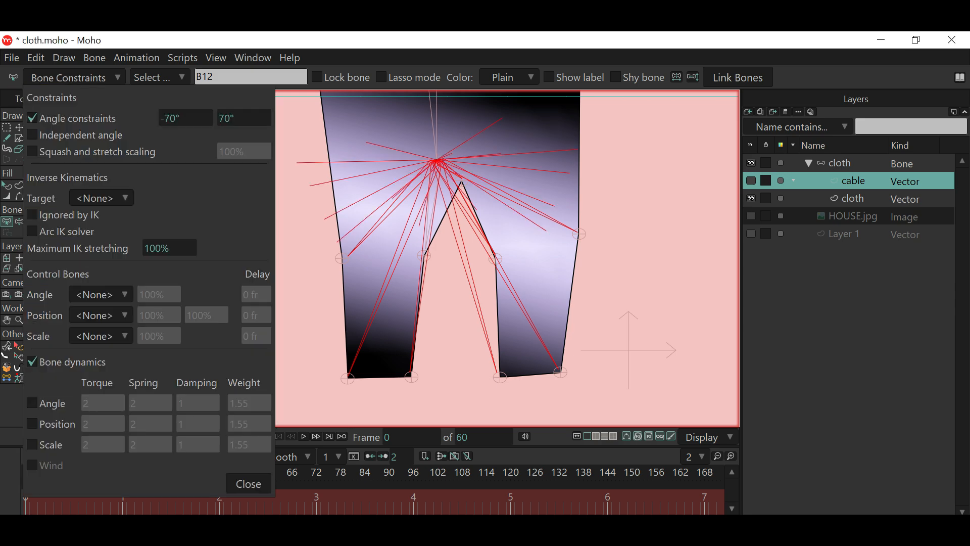
scroll(185, 118, down, 11)
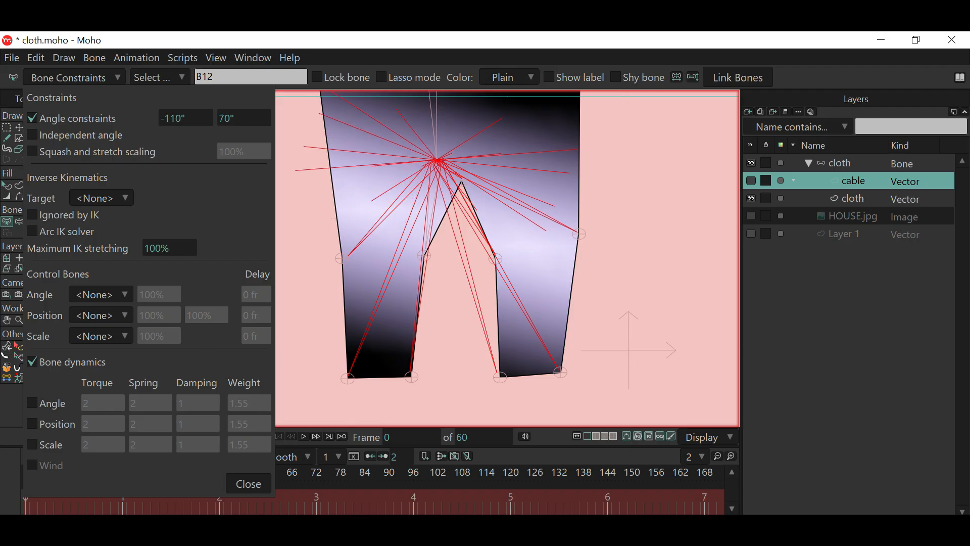
scroll(185, 118, up, 18)
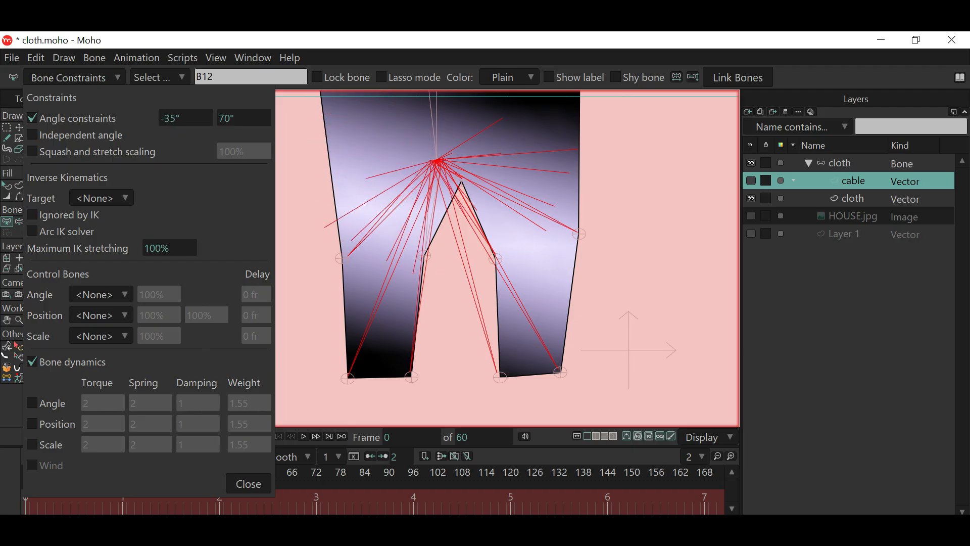
scroll(186, 118, up, 1)
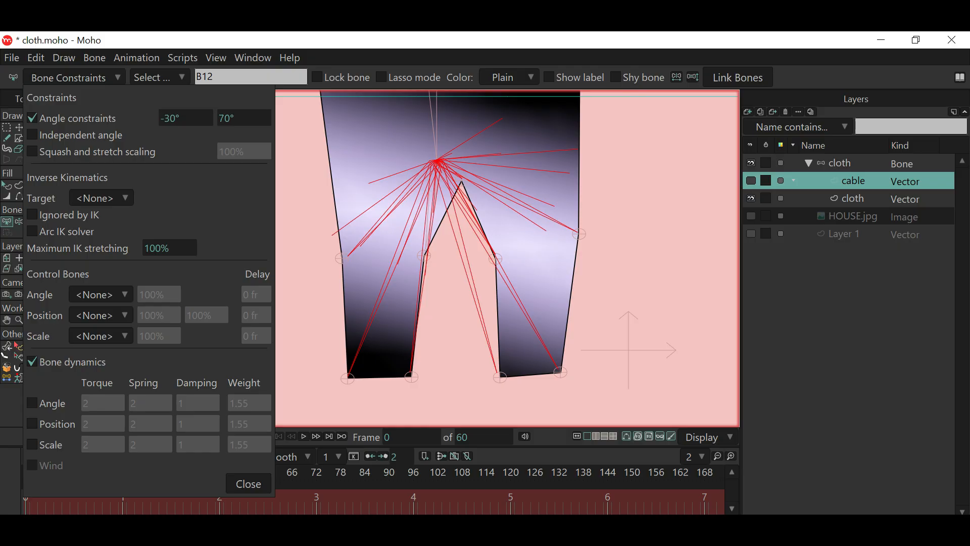
scroll(244, 118, down, 8)
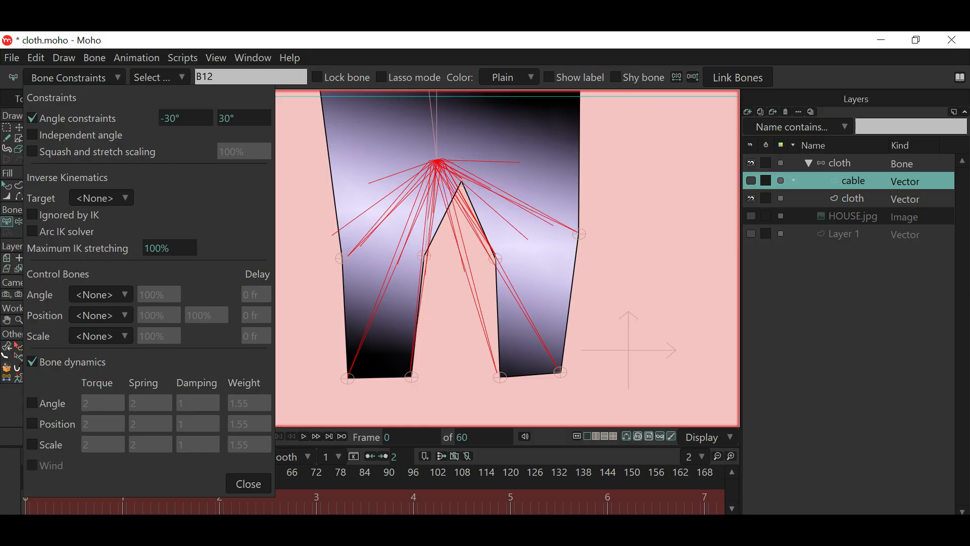
click(32, 135)
click(249, 484)
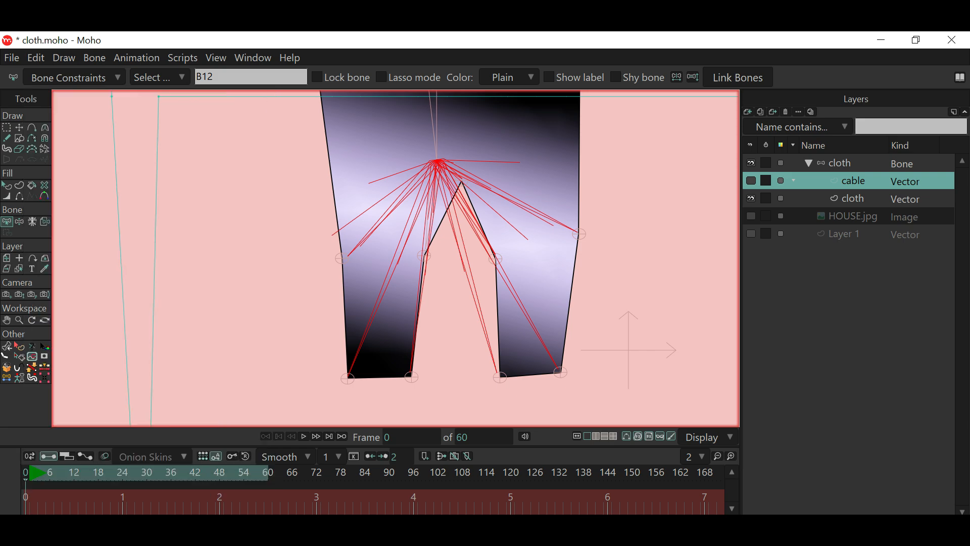
Add bone B2 to the selection and enable angle and position dynamics for the selected bones.
scroll(337, 402, down, 7)
scroll(373, 306, up, 2)
scroll(402, 325, up, 2)
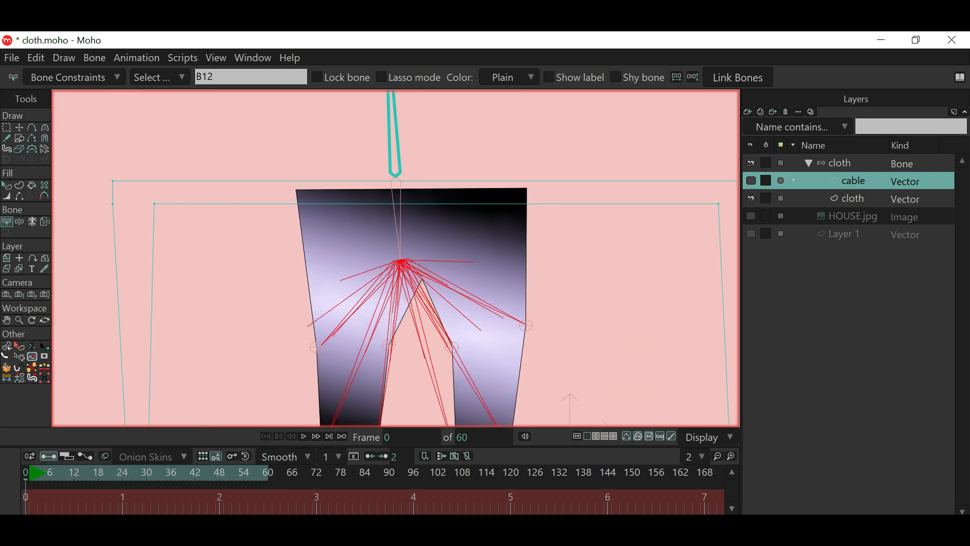
scroll(570, 415, down, 3)
scroll(456, 350, up, 1)
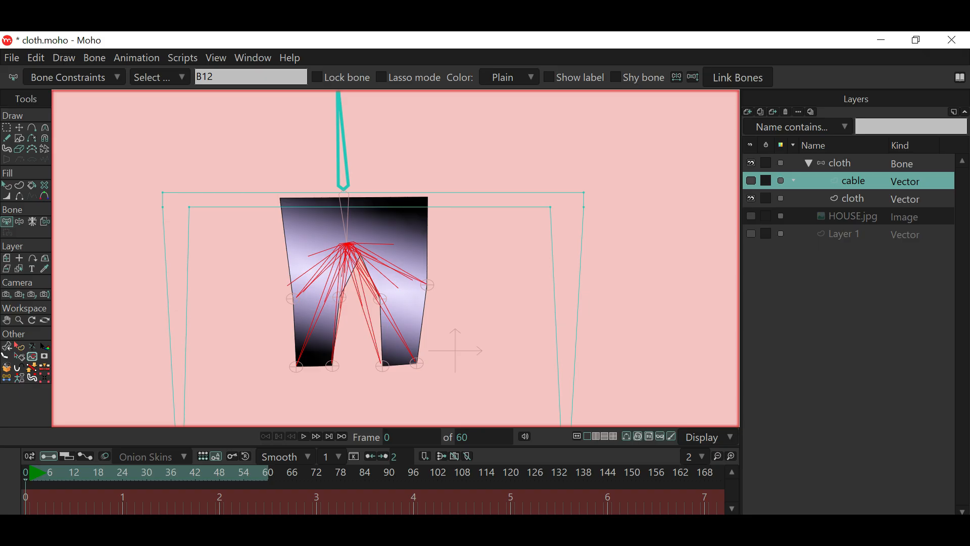
shift+click(344, 206)
click(75, 78)
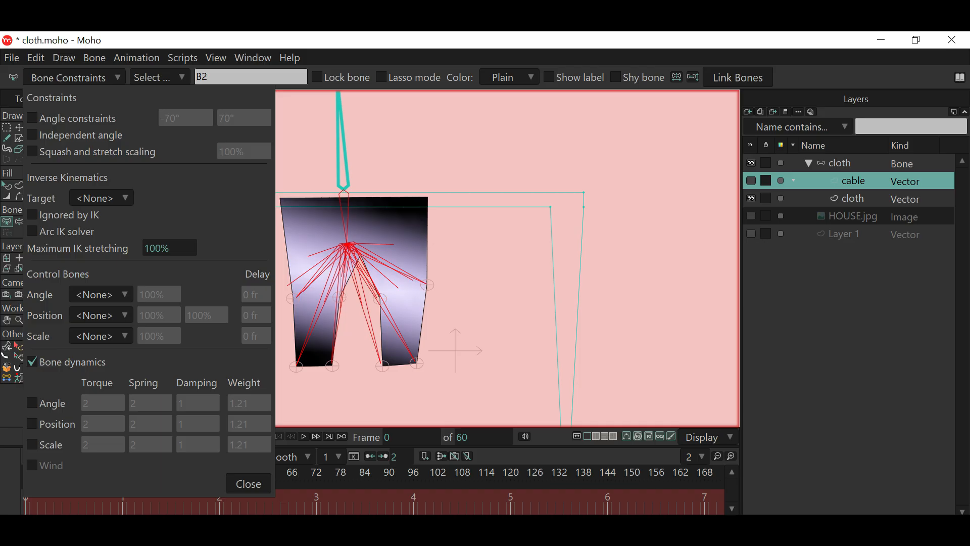
click(33, 403)
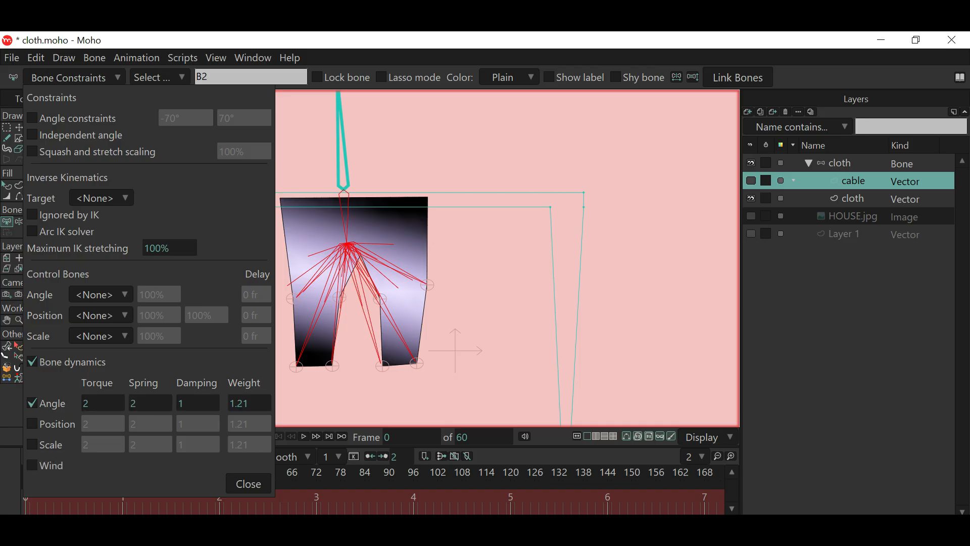
click(32, 424)
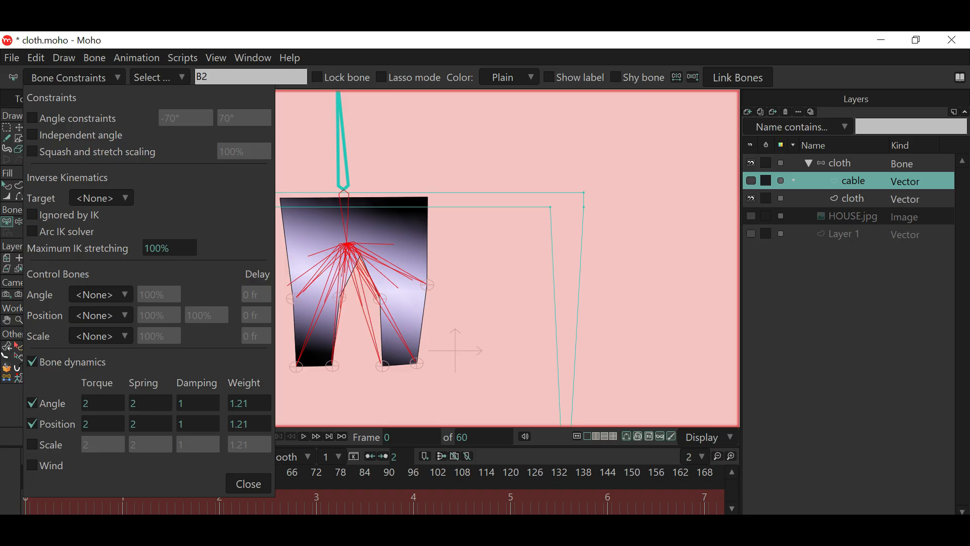
Set the weight of both the angle and position dynamics to 5 and turn on wind for the selected bones.
double_click(243, 404)
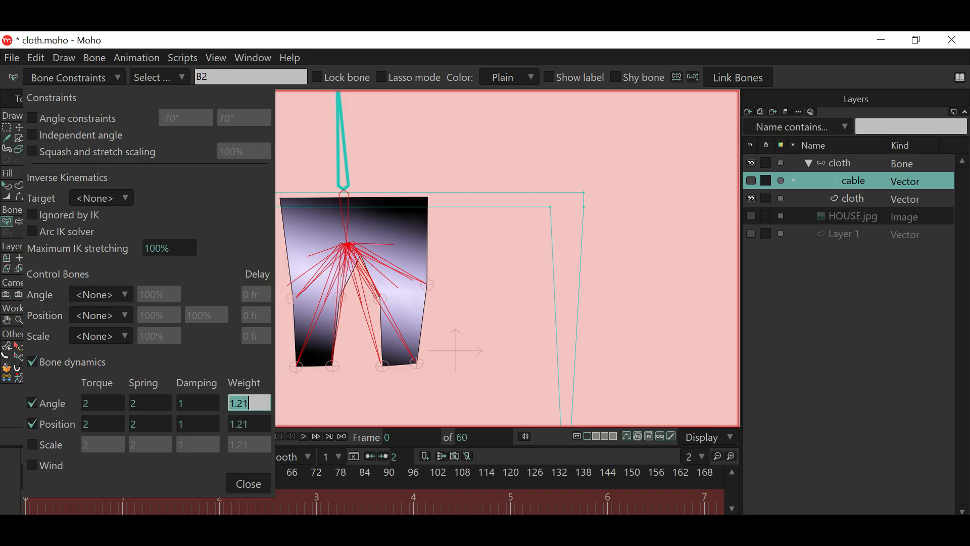
text(5)
key(Tab)
text(5)
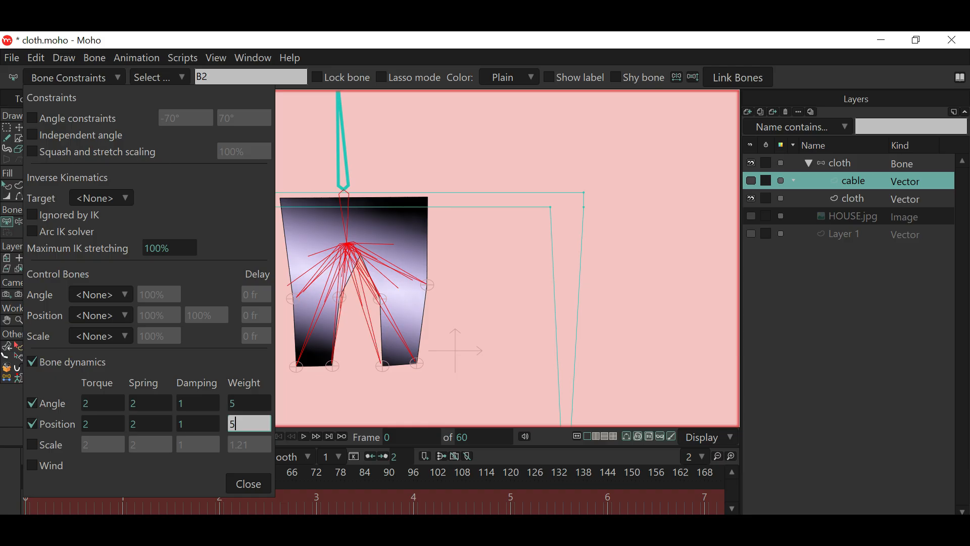
key(Return)
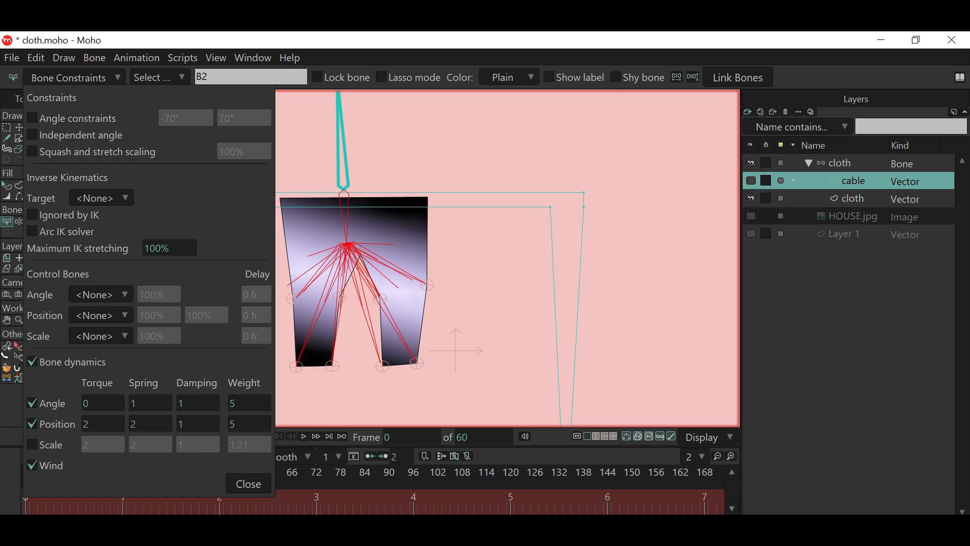
Set the torque of the angle and position dynamics to 1 and the angle spring to 2.
click(103, 403)
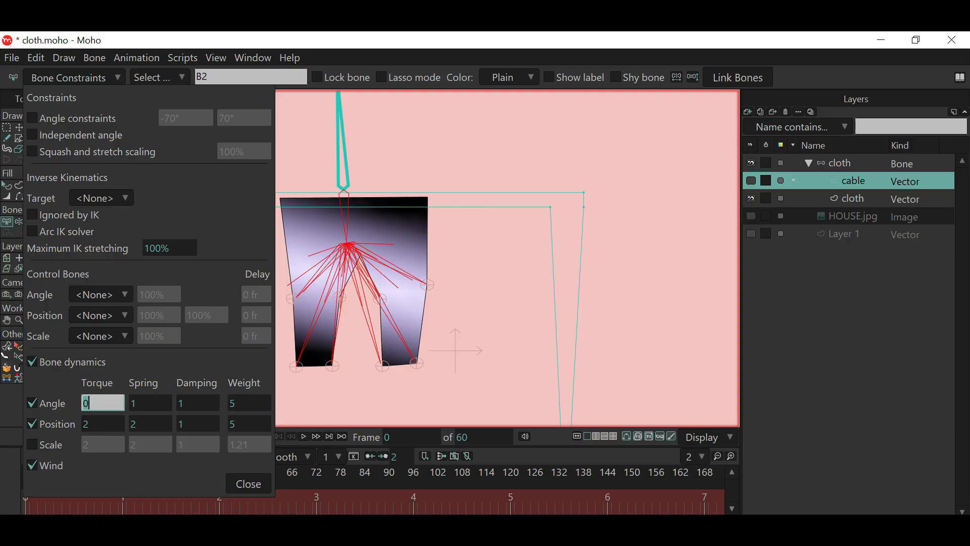
text(1)
click(103, 424)
text(1)
key(Tab)
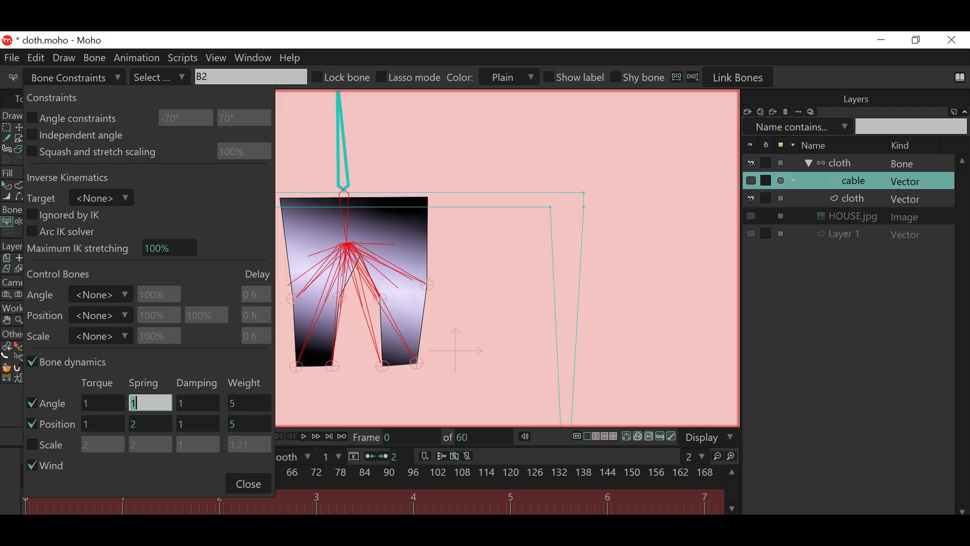
text(2)
key(Tab)
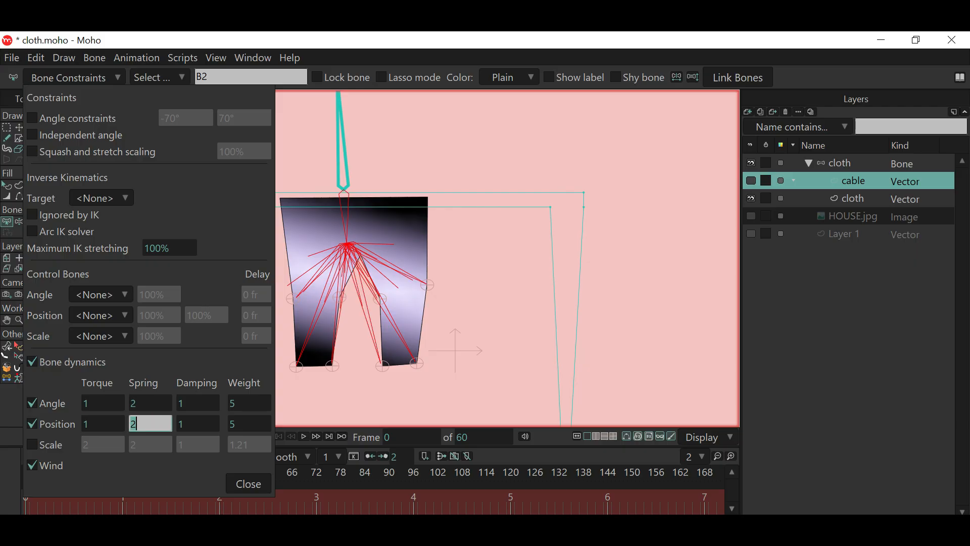
key(Return)
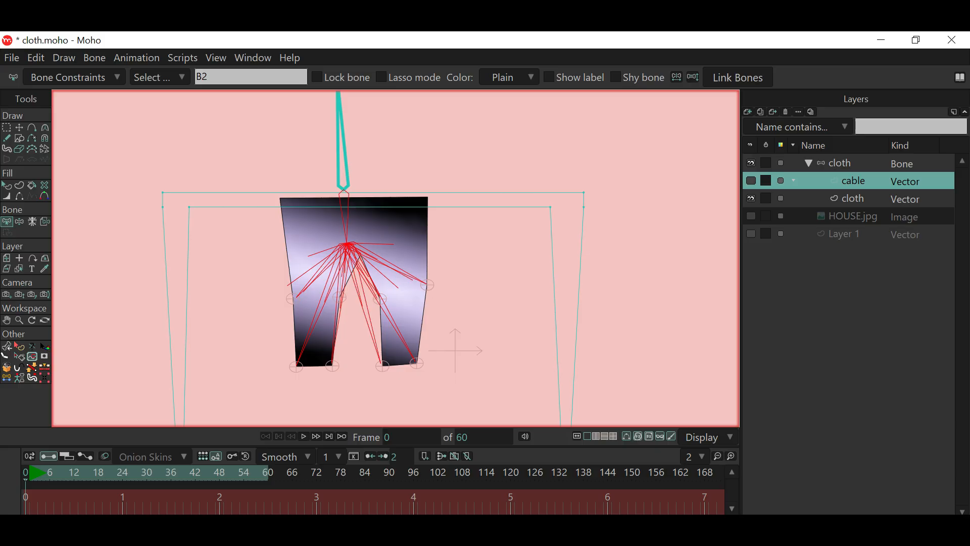
Make Layer 1 the active layer and show the cable layer again with the whole scene in view.
click(844, 234)
scroll(500, 280, down, 2)
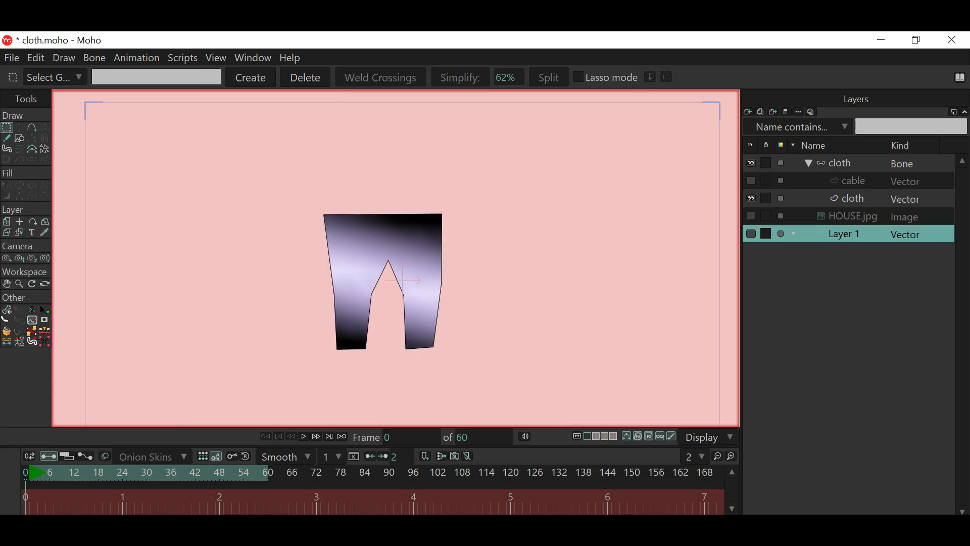
click(751, 181)
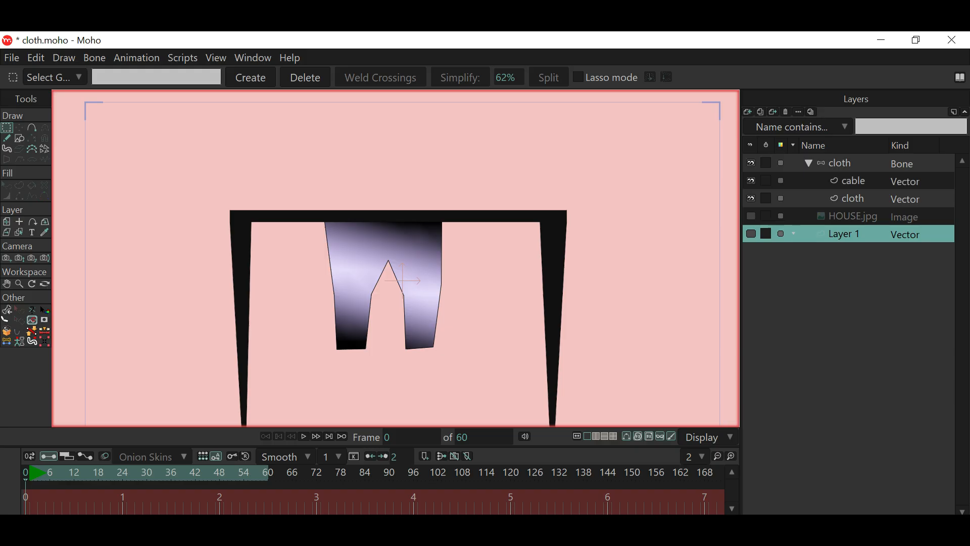
scroll(448, 278, down, 2)
drag(448, 277, 420, 259)
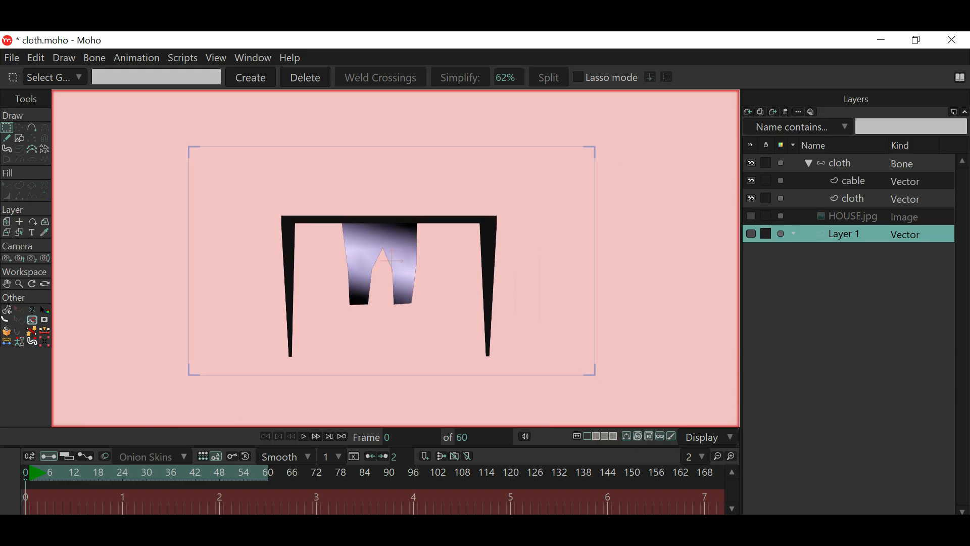
Play the animation to examine how the trousers swing on the cable, then stop playback.
click(304, 437)
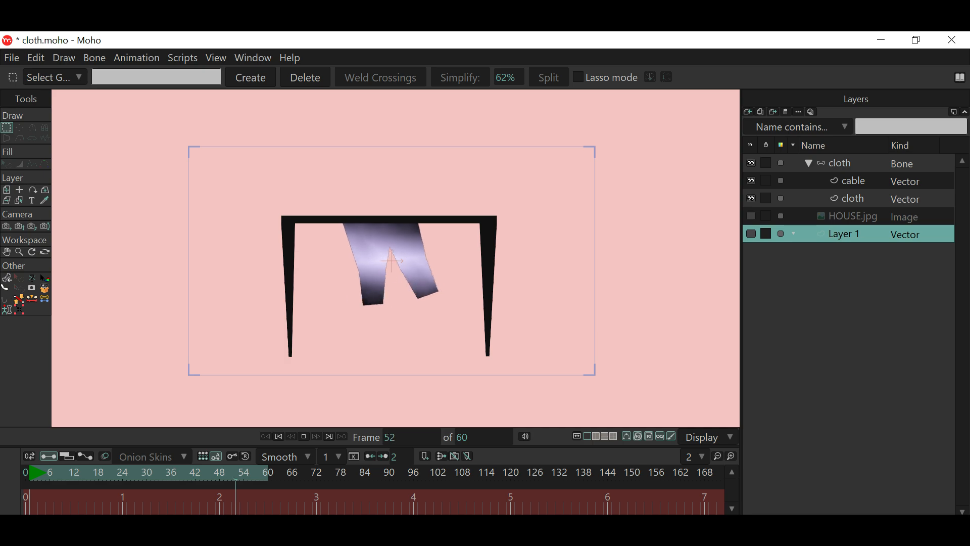
scroll(449, 292, up, 2)
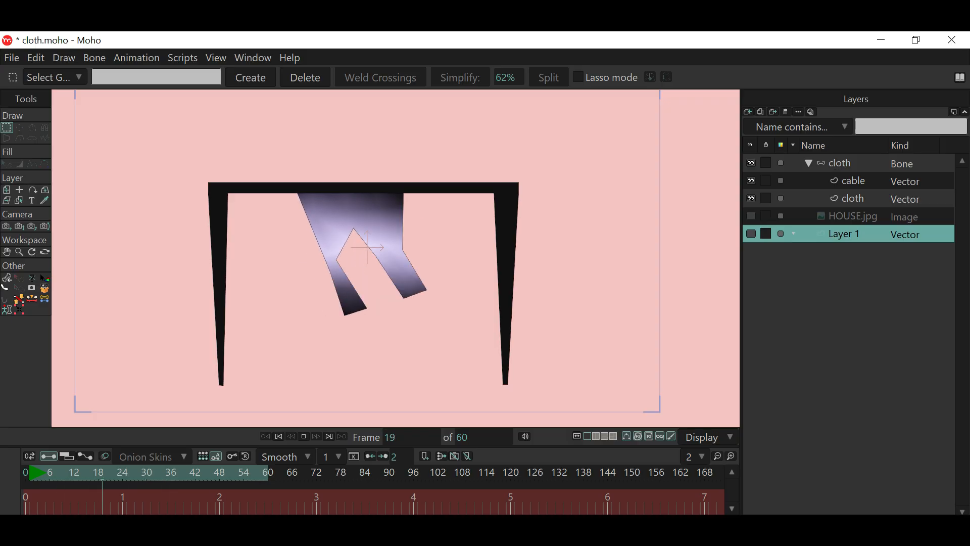
scroll(416, 288, up, 3)
scroll(416, 289, down, 3)
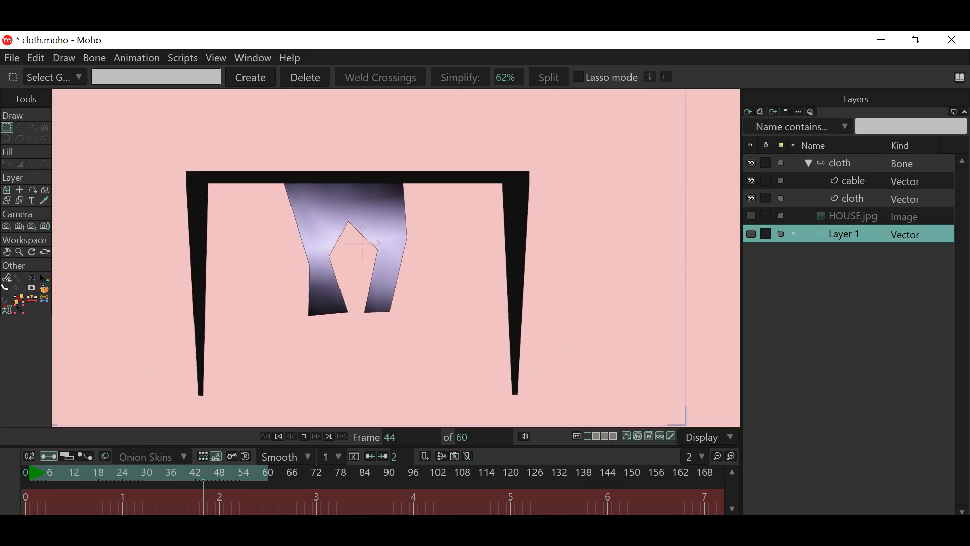
click(304, 437)
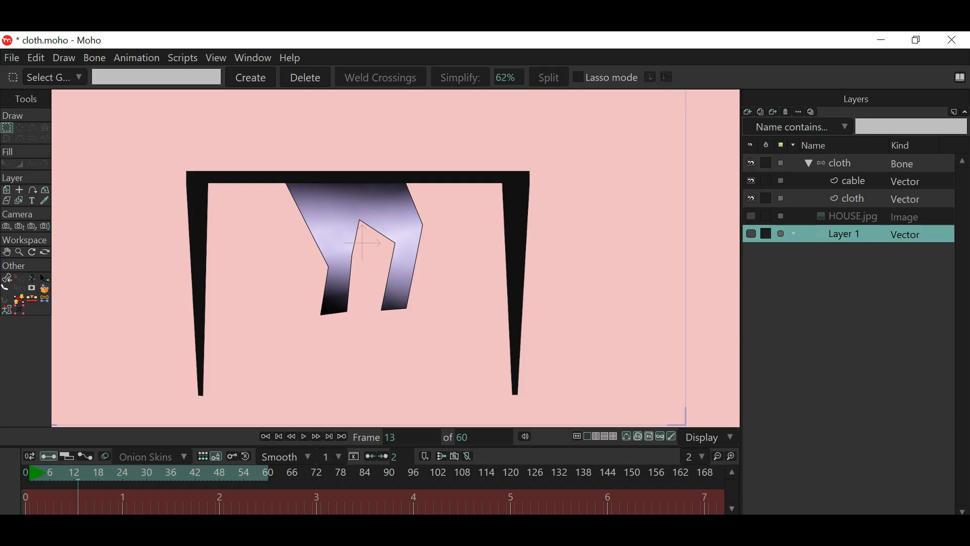
Return to frame 0 and set the torque of the cloth bones' angle and position dynamics to 2.
click(279, 437)
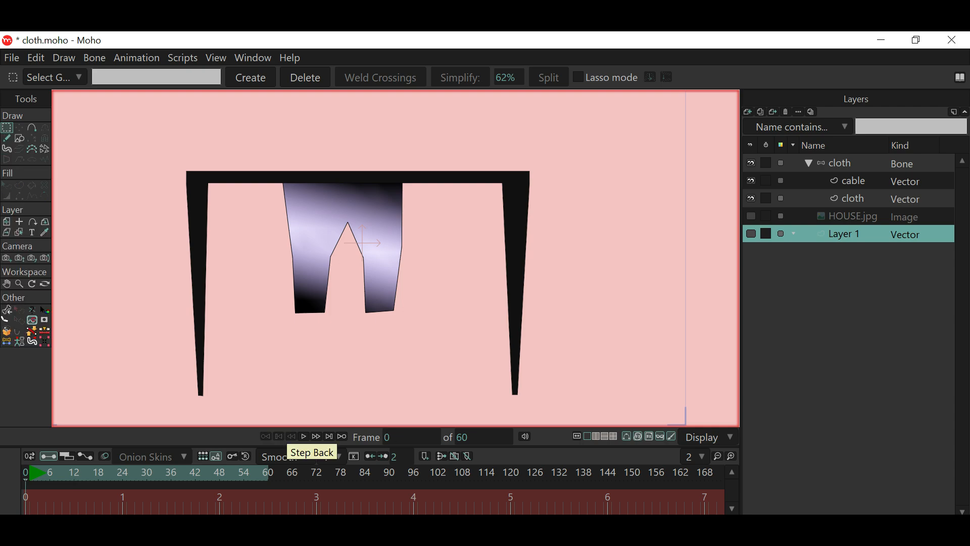
click(840, 164)
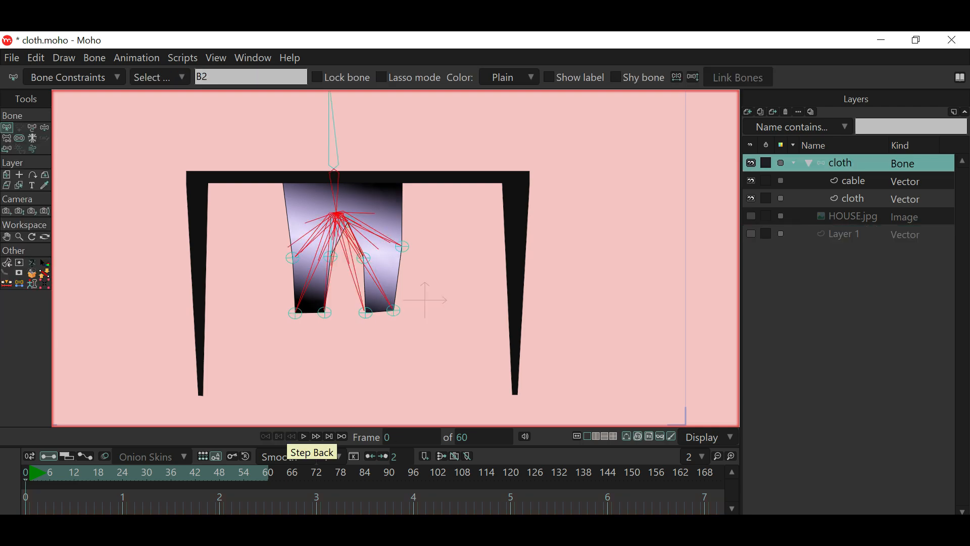
click(75, 78)
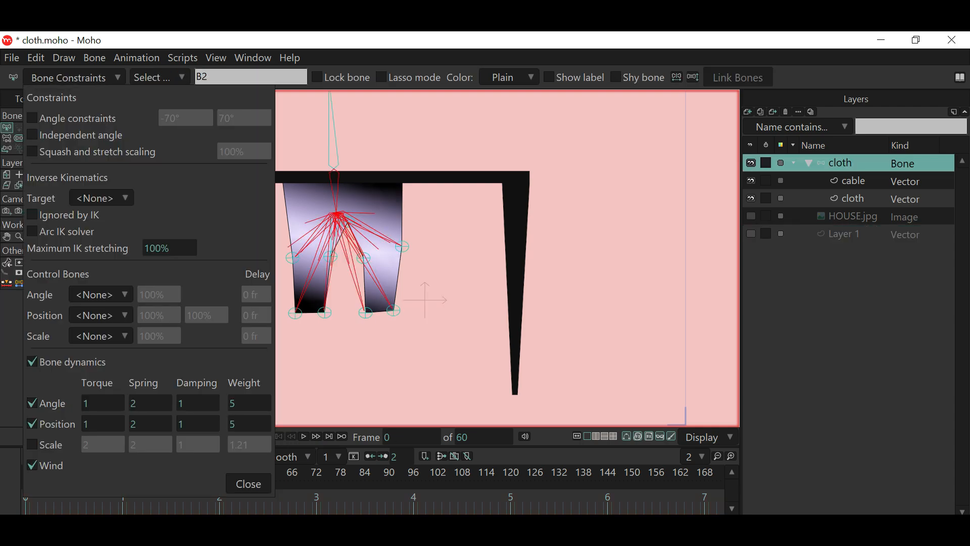
click(87, 403)
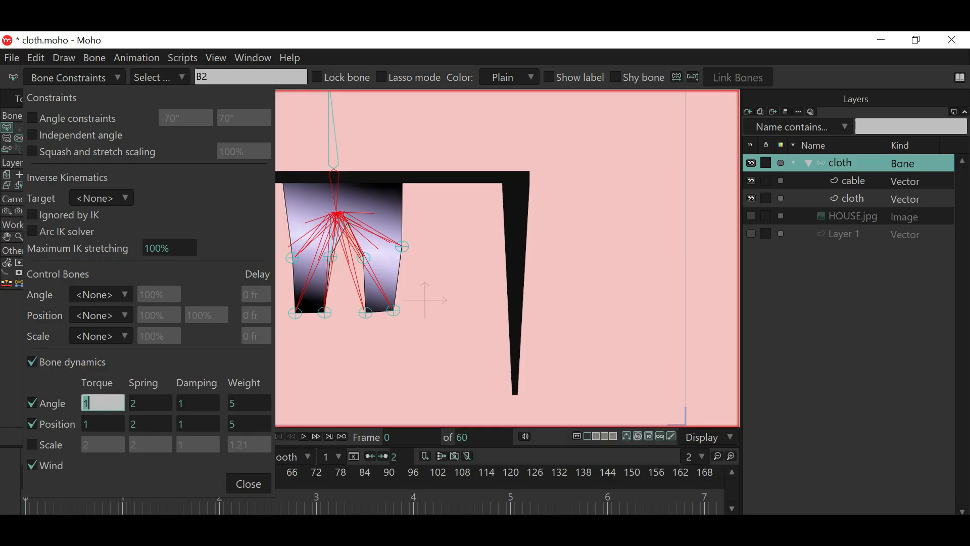
text(2)
click(89, 424)
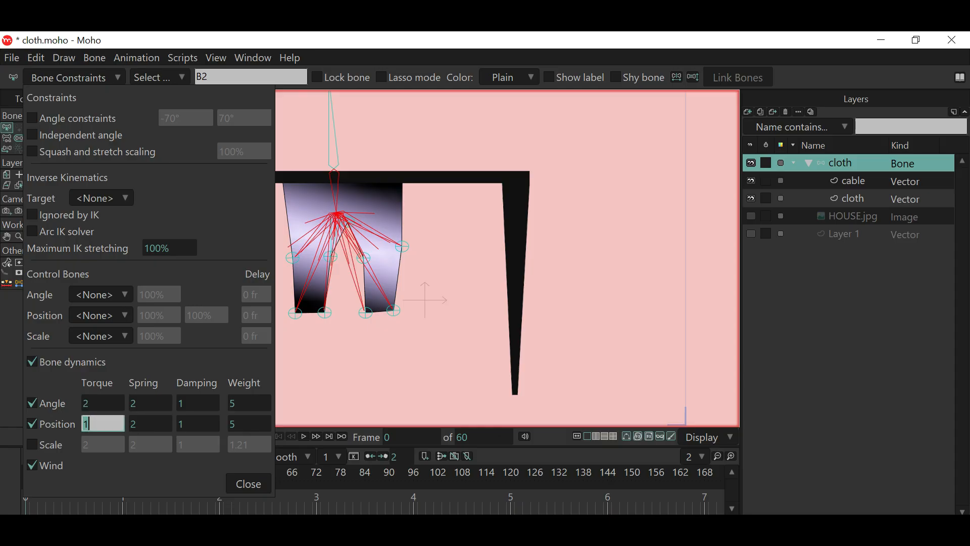
text(2)
key(Return)
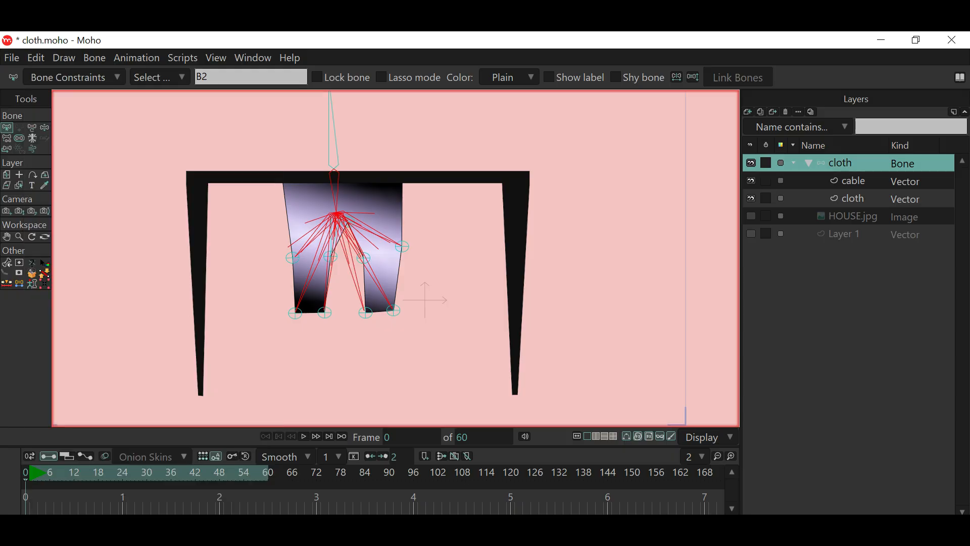
Make Layer 1 active, play the animation to examine the trousers' swing, then stop and rewind to frame 0.
click(844, 234)
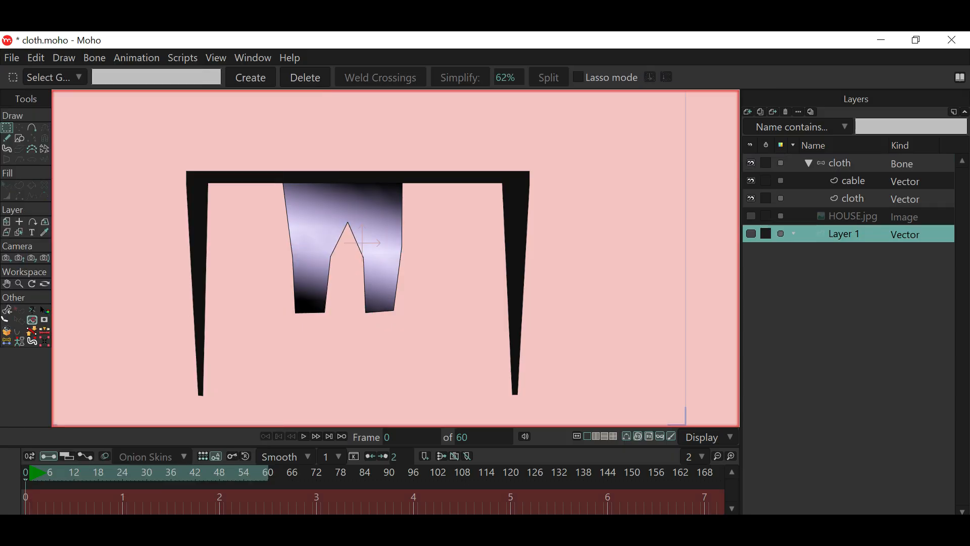
click(304, 437)
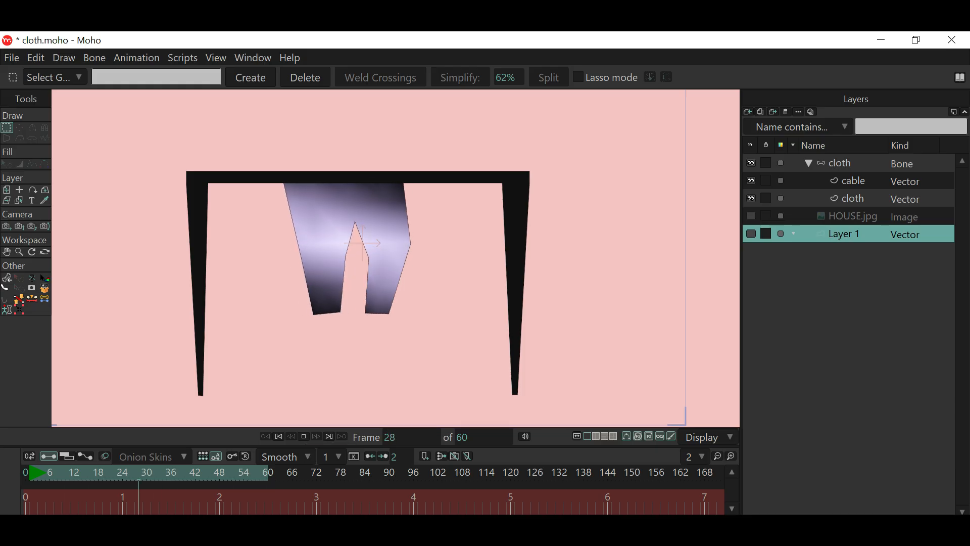
click(304, 436)
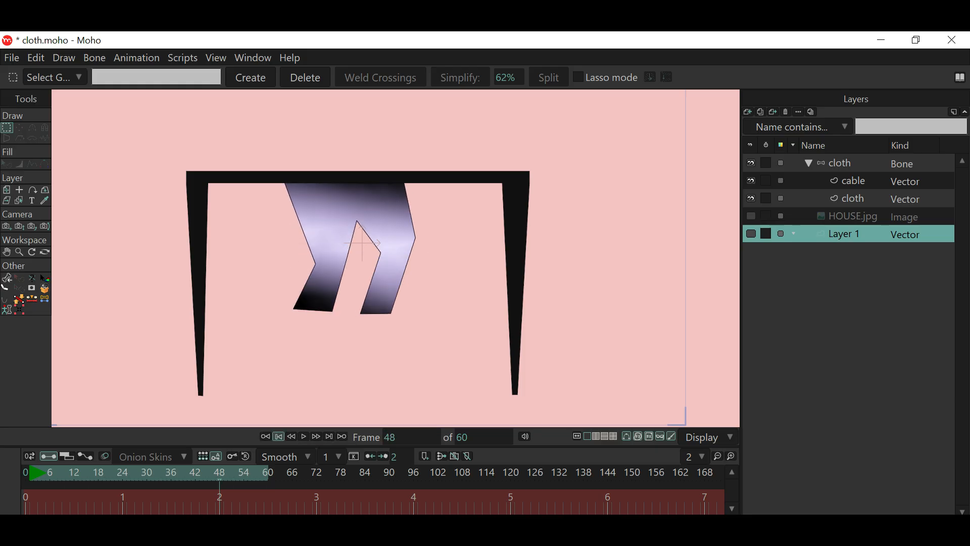
click(266, 436)
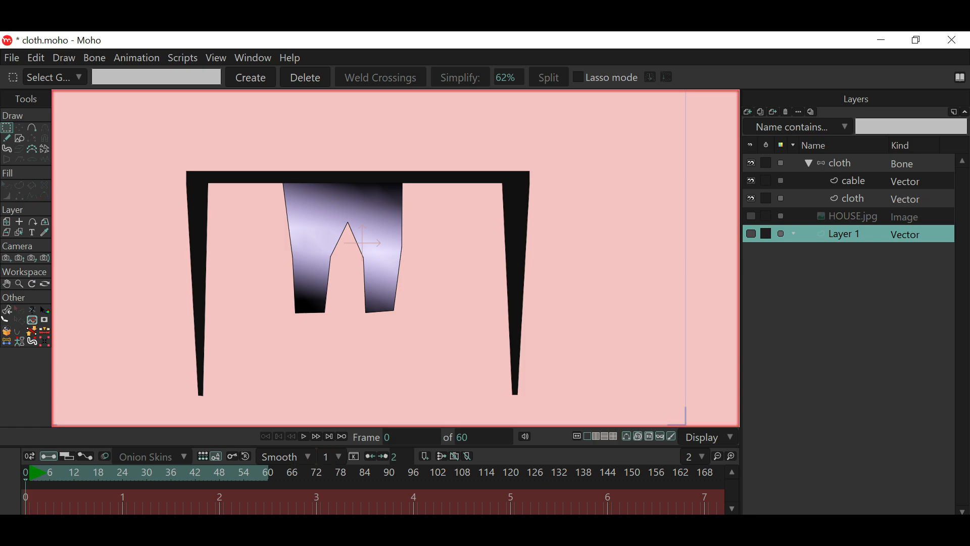
Set the torque of the cloth bones' angle and position dynamics to 0.5.
click(841, 163)
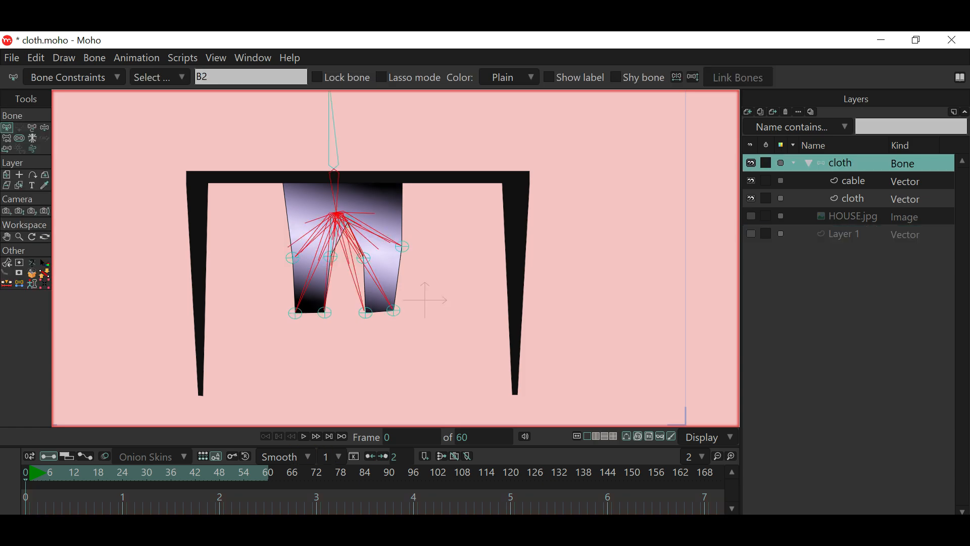
click(71, 78)
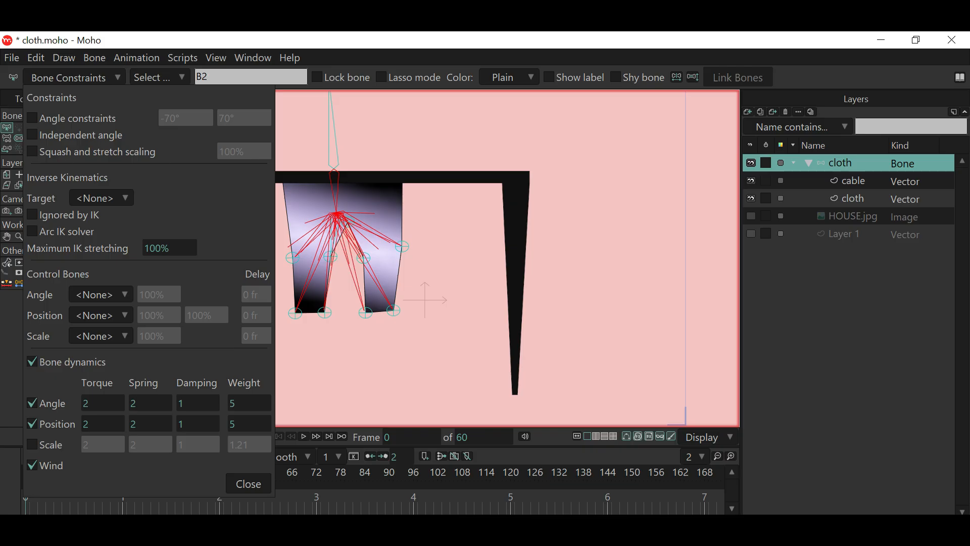
click(102, 403)
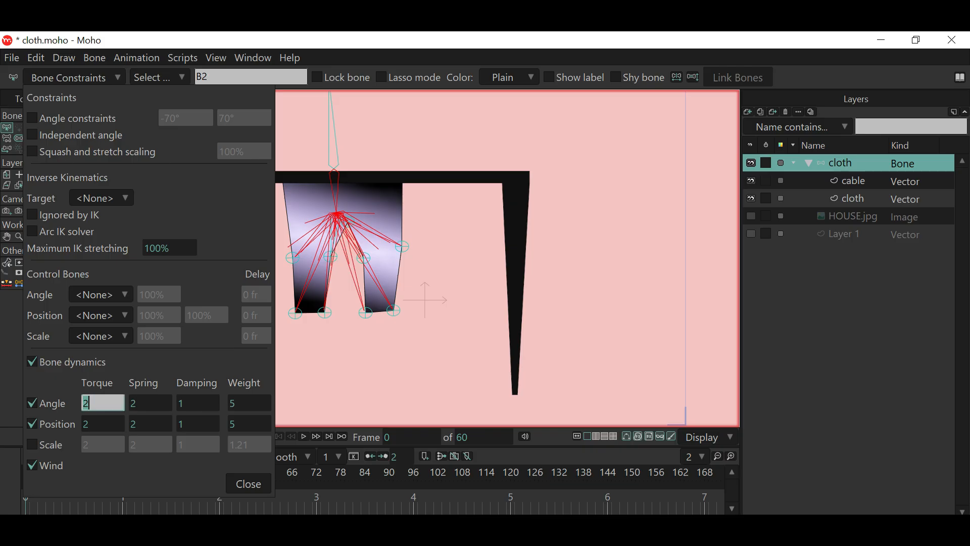
text(0.5)
key(Tab)
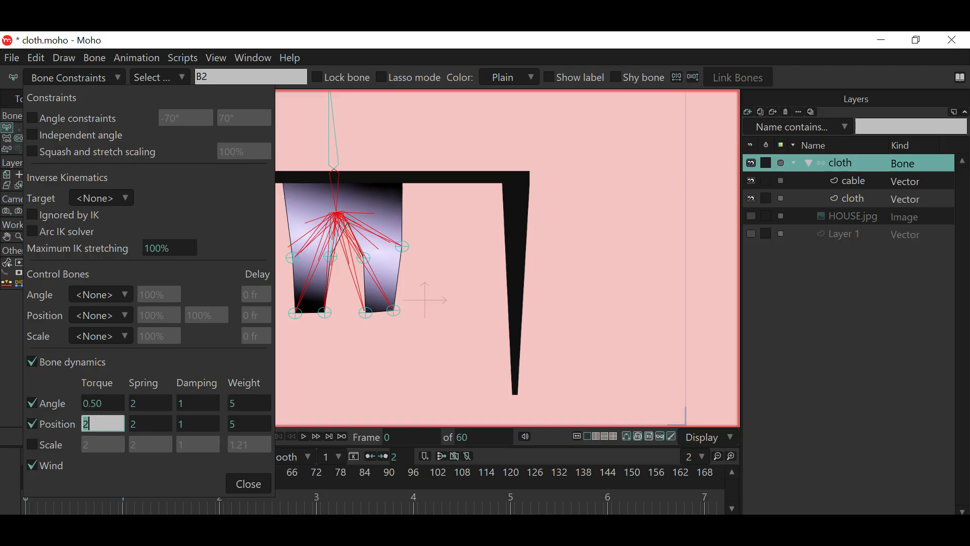
text(0.5)
click(249, 483)
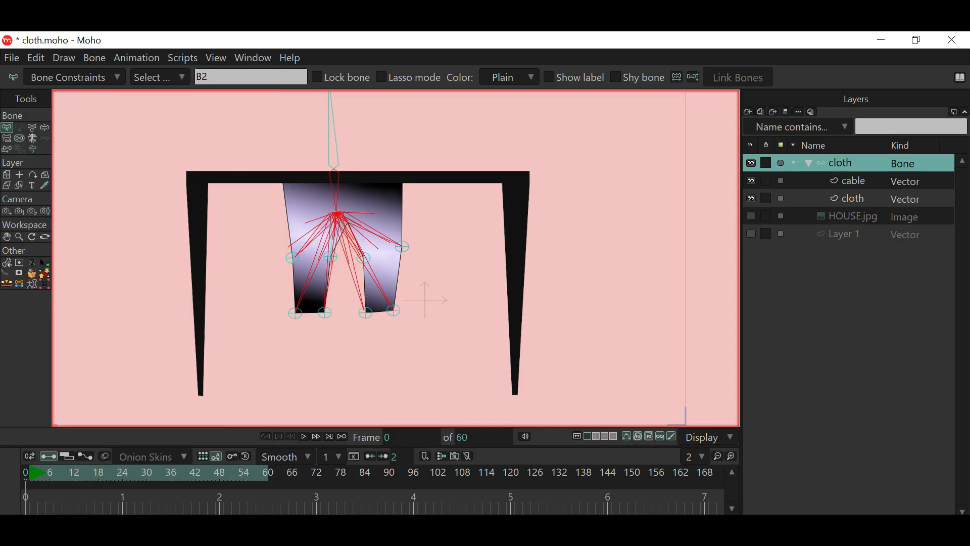
Play the animation with Layer 1 active to examine how the trousers swing, then stop playback.
click(845, 234)
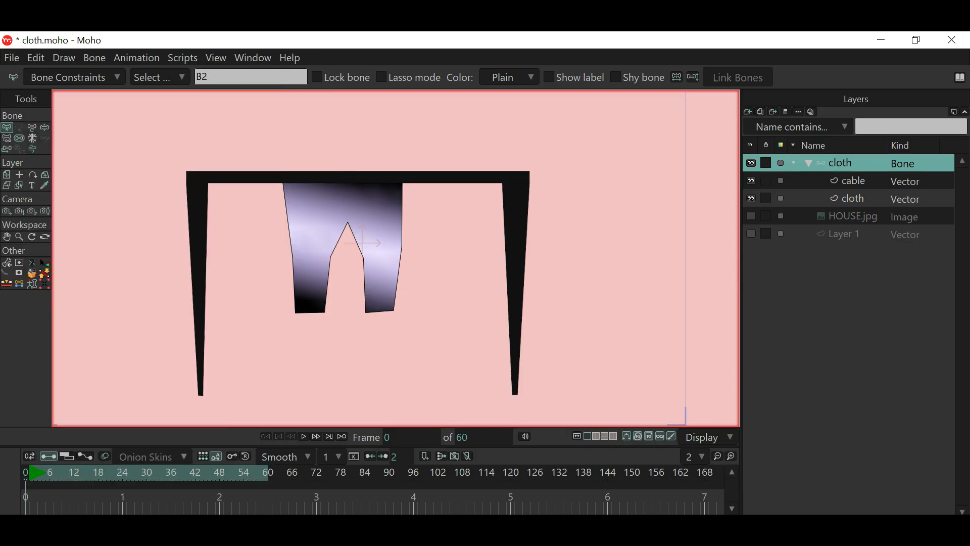
click(304, 437)
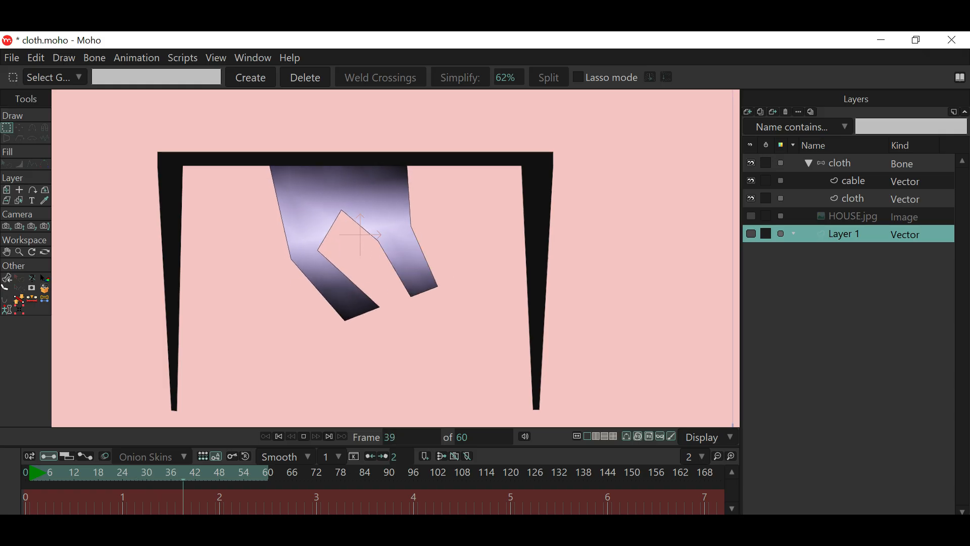
click(304, 436)
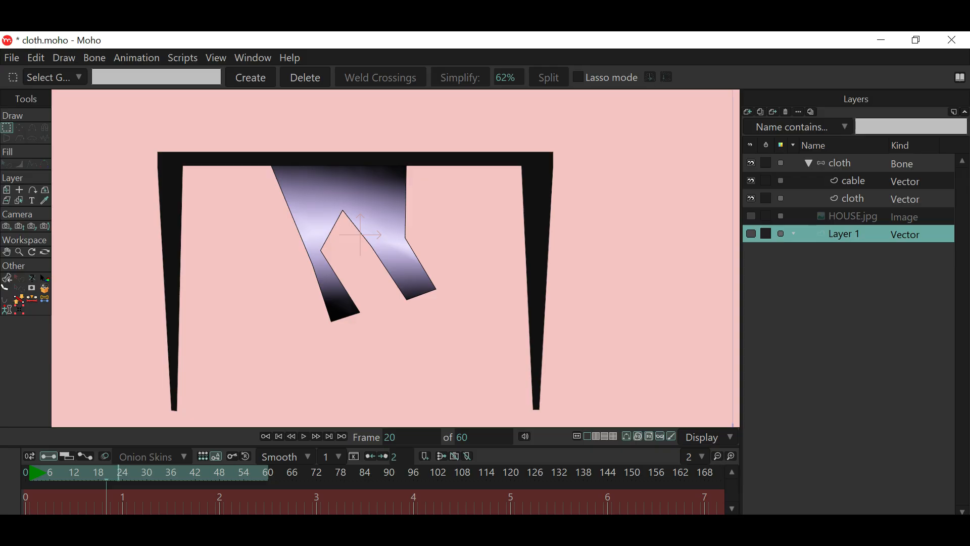
Step back through the early frames to examine the start of the swing, and return to frame 0.
key(Left)
key(Left)
key(Left)
key(Left)
key(Left)
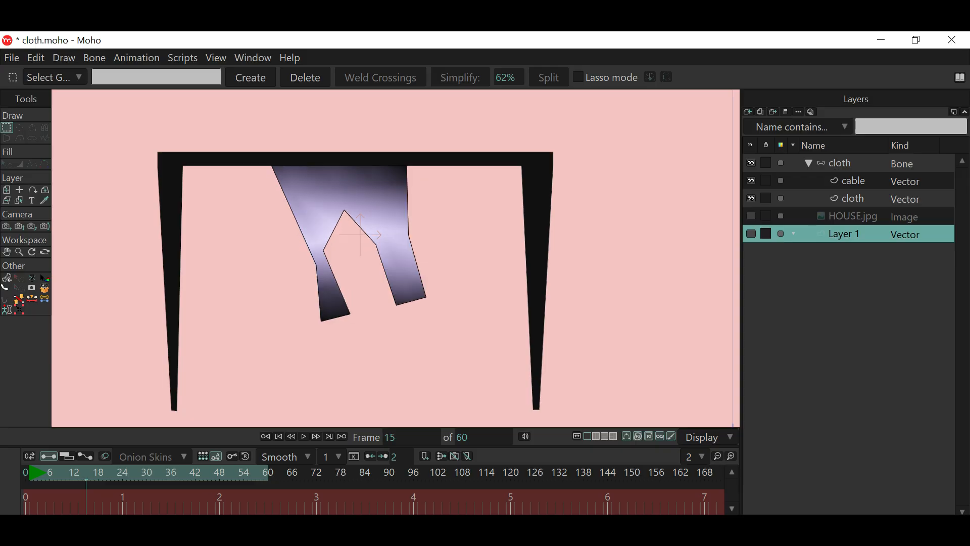
key(Left)
key(Left)
key(Left)
key(Left)
key(Left)
key(Left)
key(Left)
key(Left)
key(Left)
key(Left)
key(Left)
key(Left)
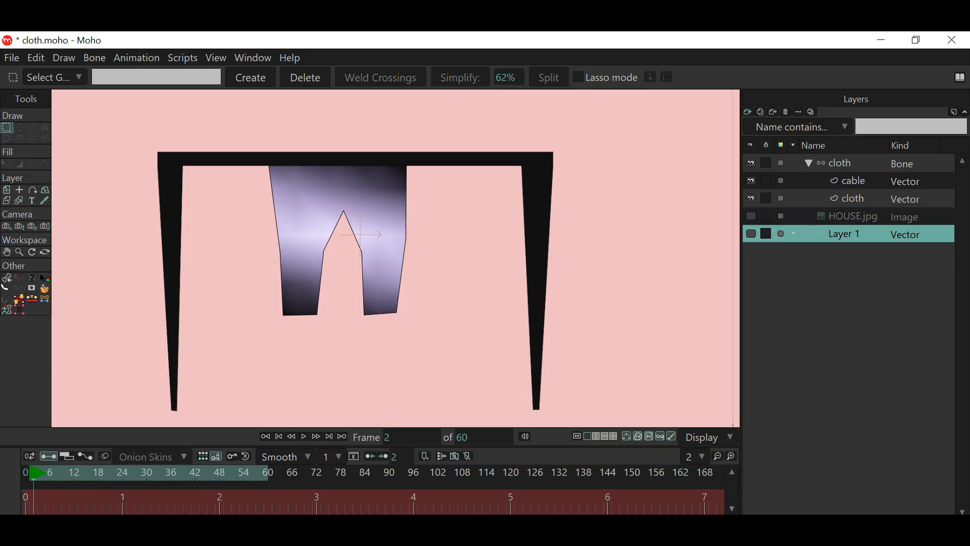
mouse_move(37, 473)
mouse_down()
mouse_move(217, 473)
mouse_move(38, 473)
mouse_up()
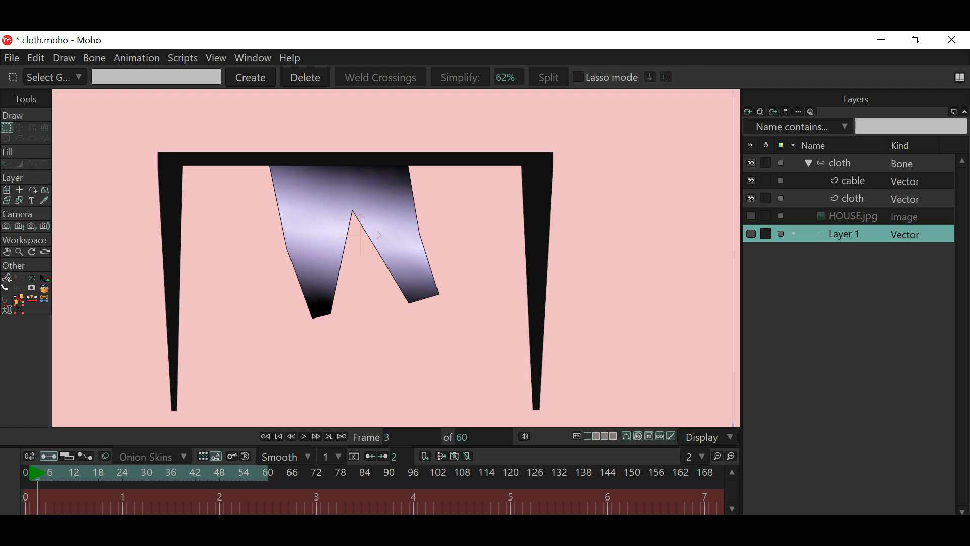
drag(38, 473, 25, 473)
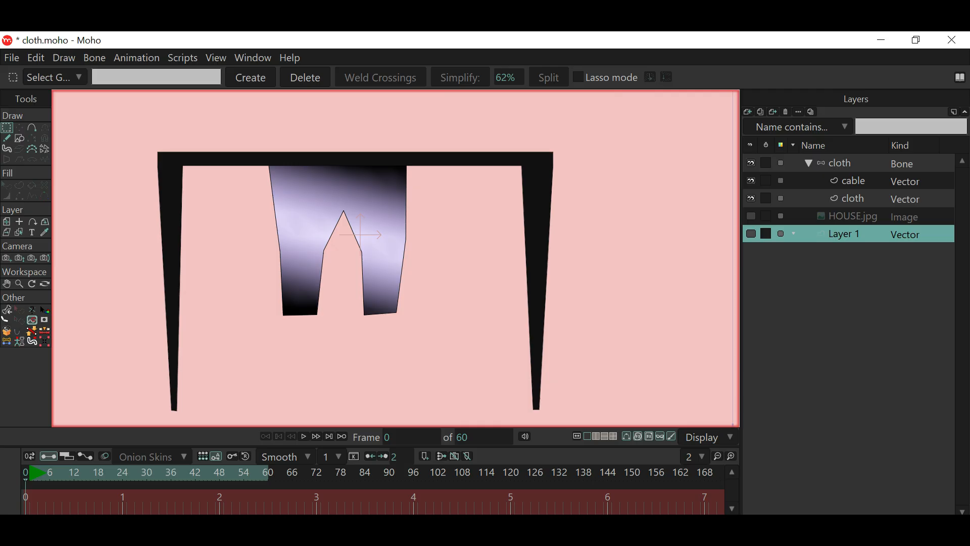
Show the HOUSE.jpg background behind the trousers and cable and make it the active layer.
scroll(376, 351, down, 3)
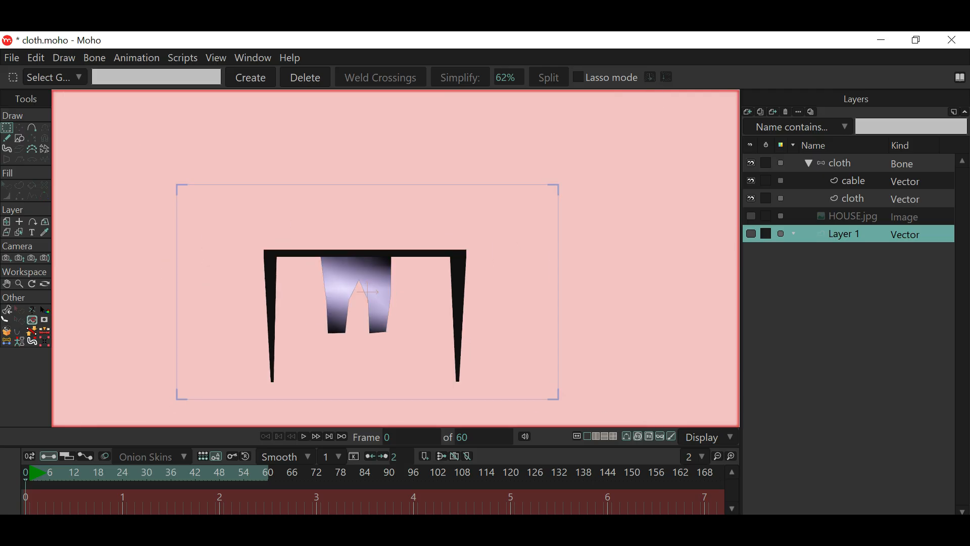
scroll(376, 352, up, 1)
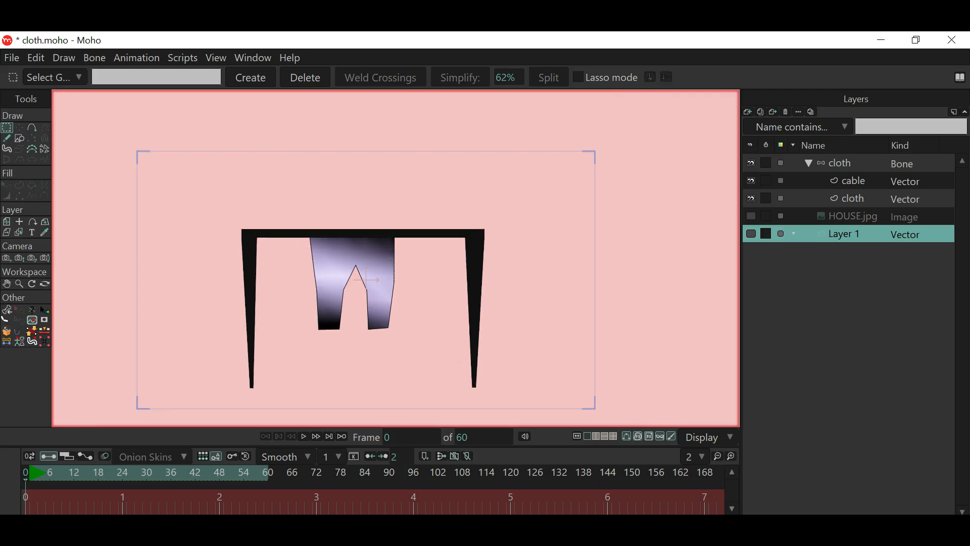
click(751, 216)
scroll(556, 272, down, 2)
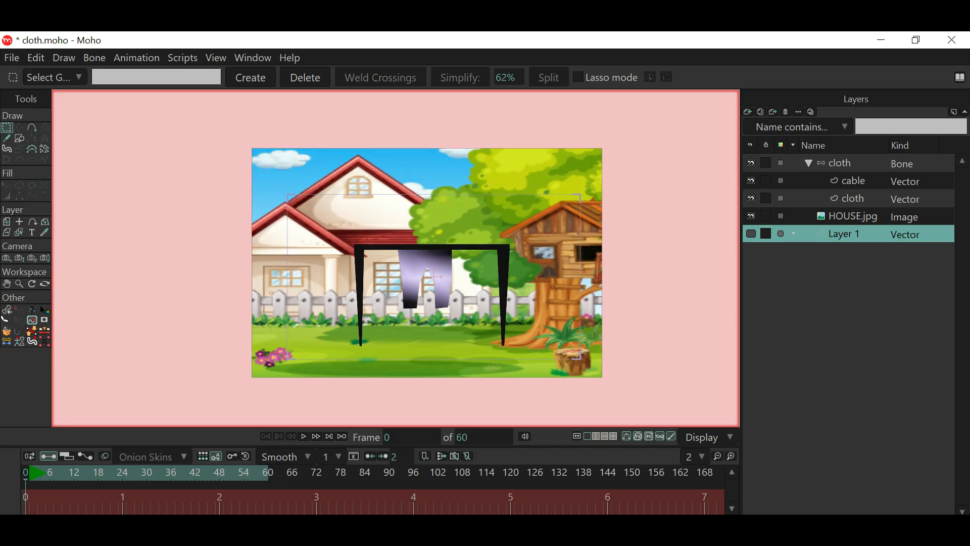
scroll(516, 279, up, 2)
scroll(676, 252, down, 2)
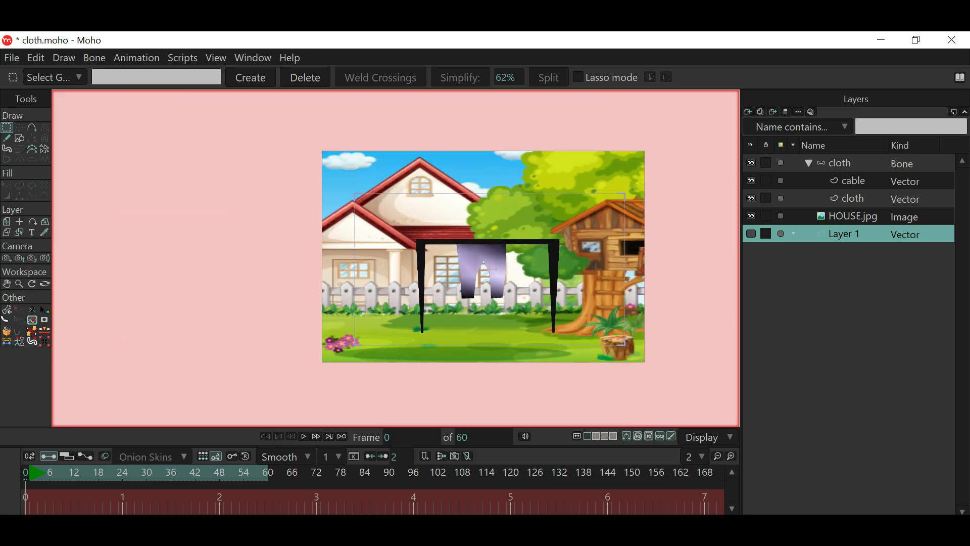
drag(676, 252, 635, 275)
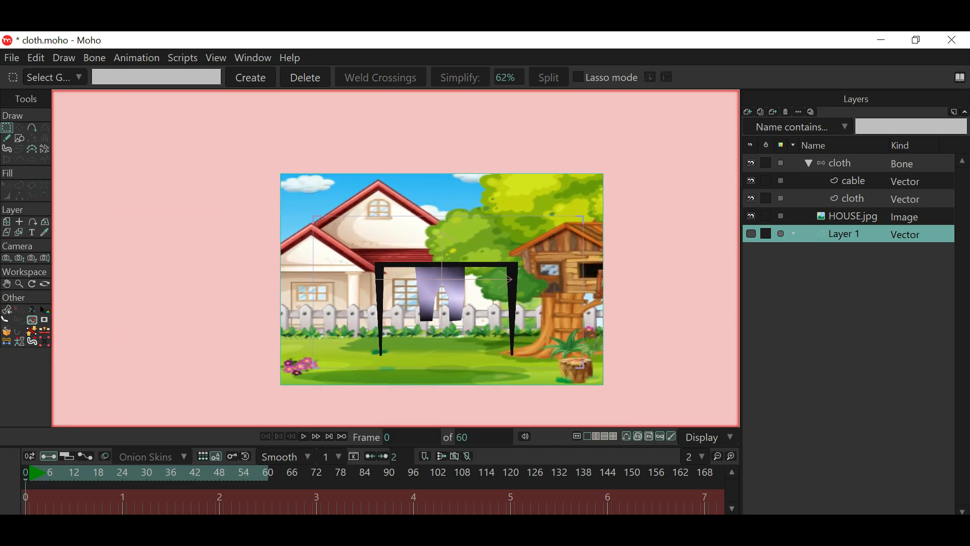
click(853, 216)
scroll(604, 269, up, 1)
scroll(603, 270, down, 1)
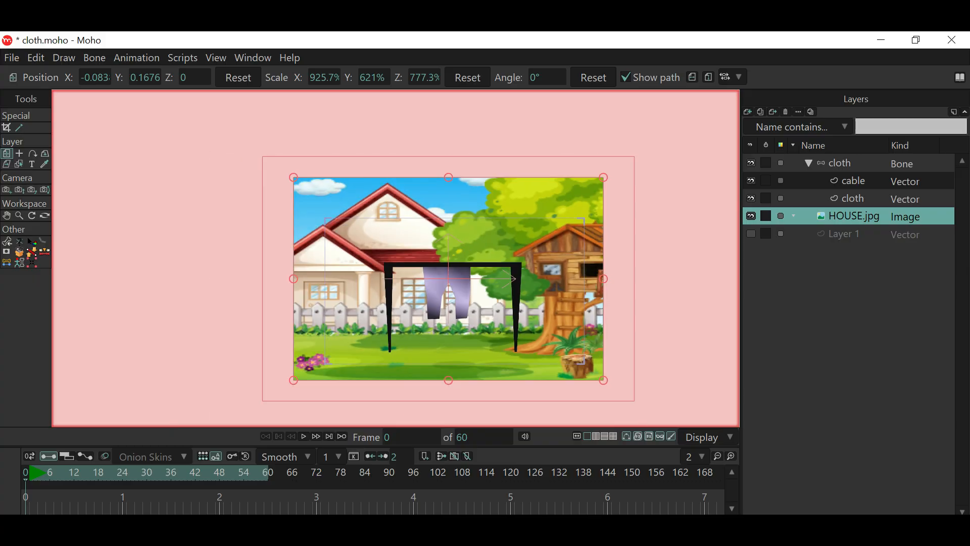
scroll(589, 293, up, 1)
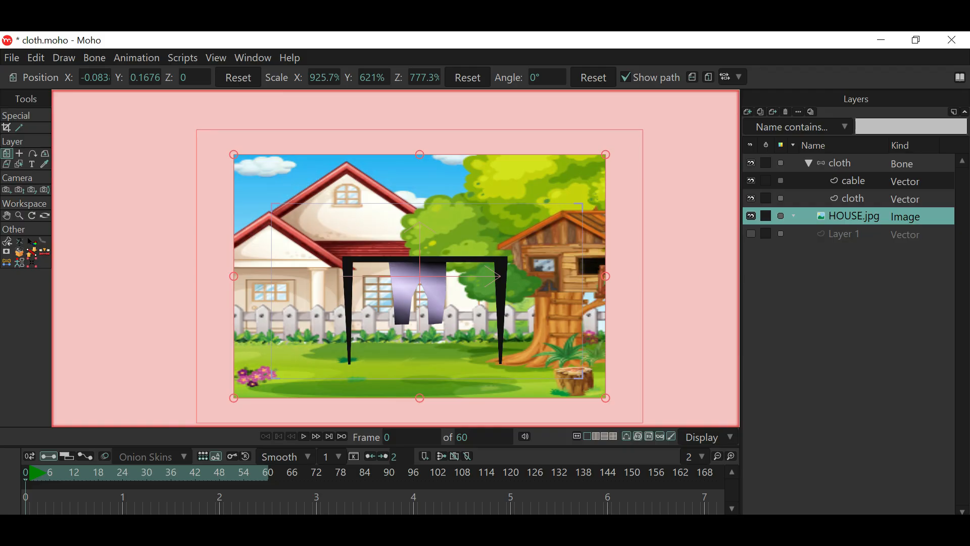
Move the collapsed cloth bone layer straight down to a Y position of about -0.764 and make Layer 1 active again.
click(809, 164)
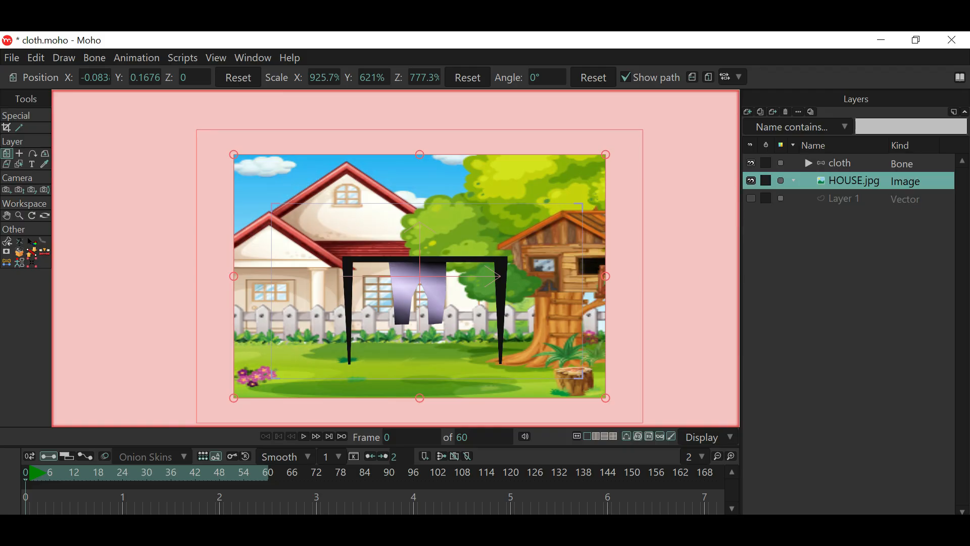
click(841, 163)
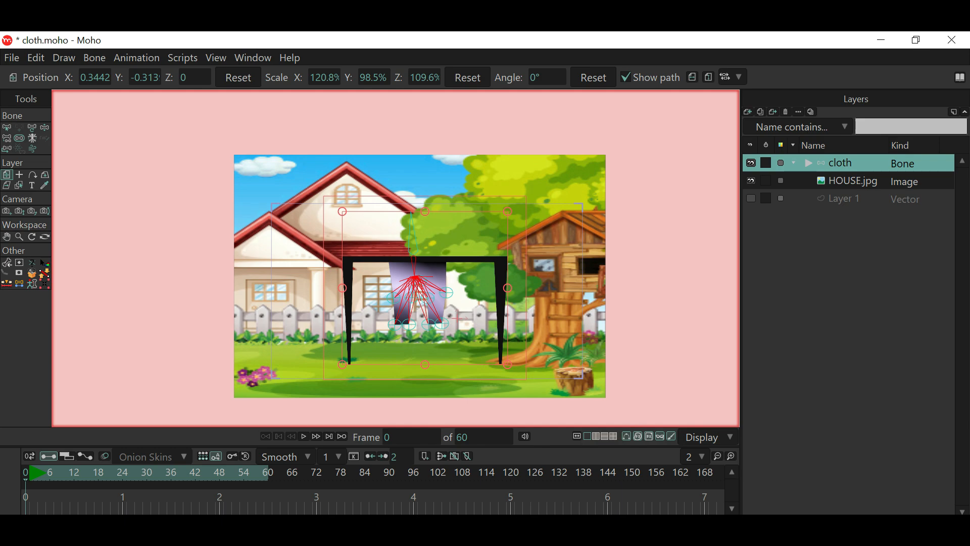
drag(458, 318, 441, 284)
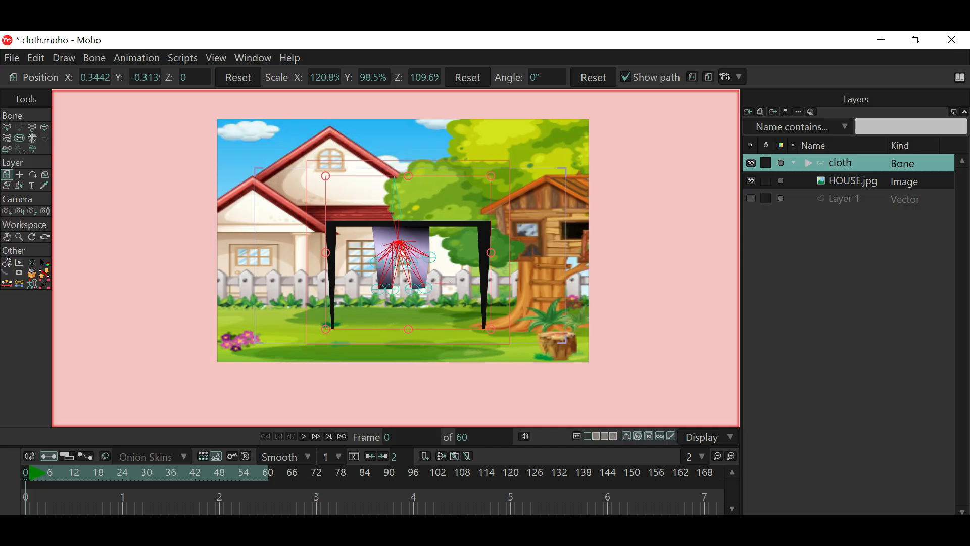
drag(440, 283, 441, 319)
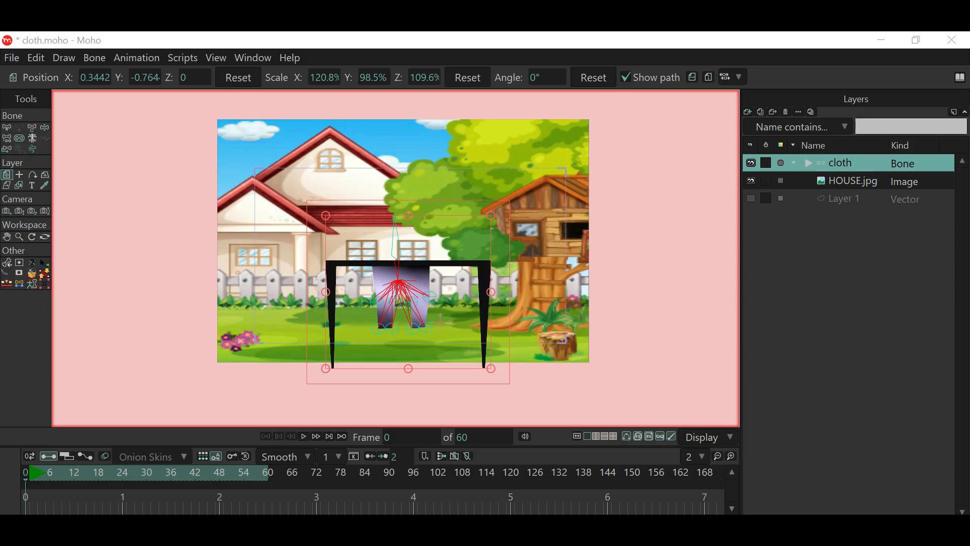
click(844, 198)
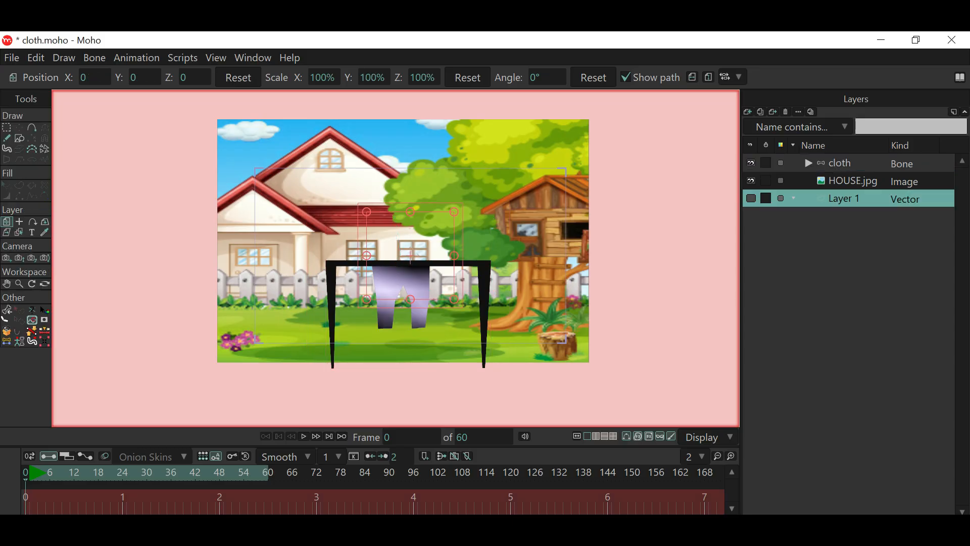
click(6, 128)
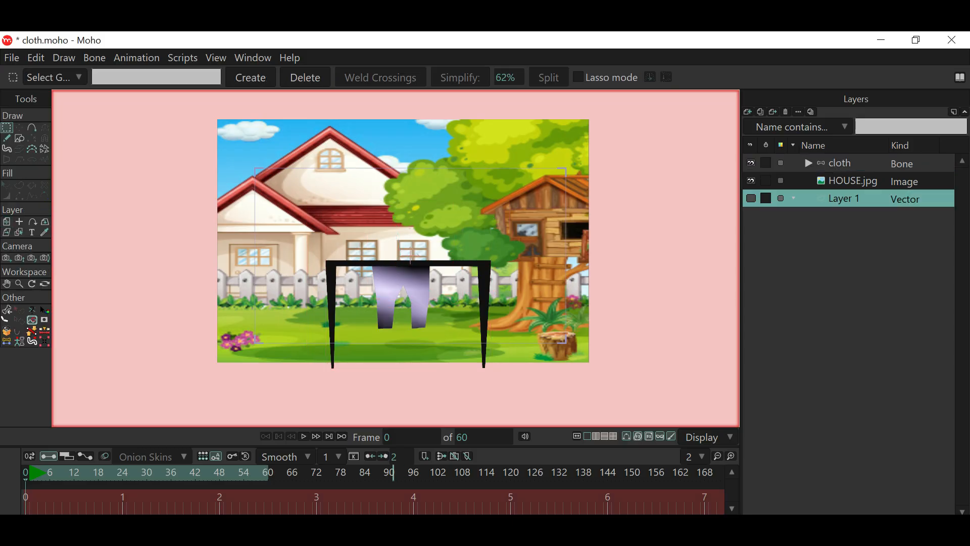
Preview the render of frame 0, close it, and play the animation to examine the trousers' swing against the house background, then stop playback.
key(ctrl+r)
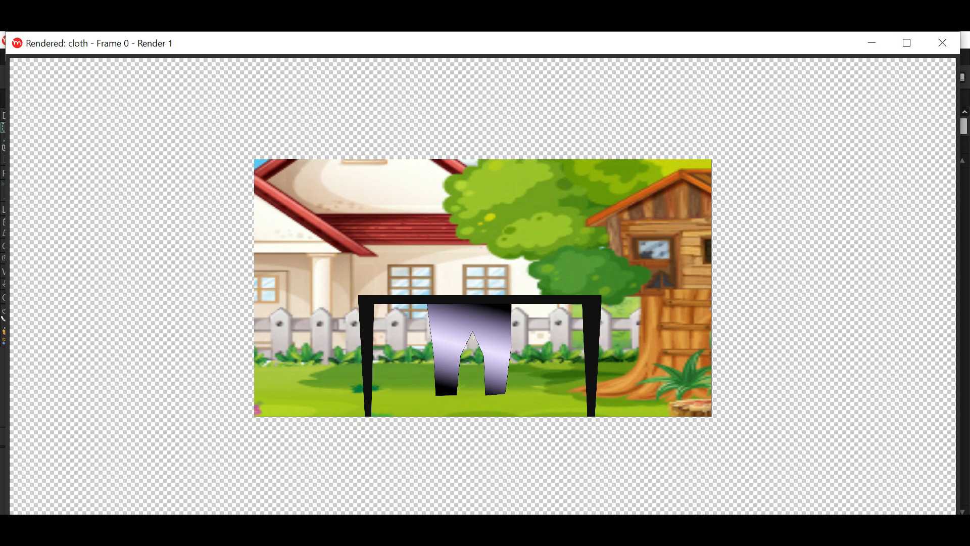
key(Escape)
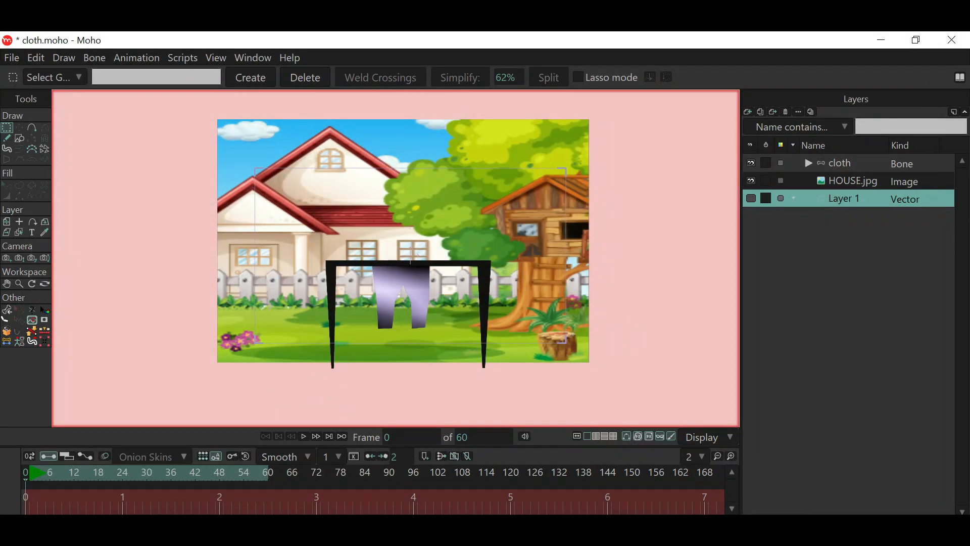
key(space)
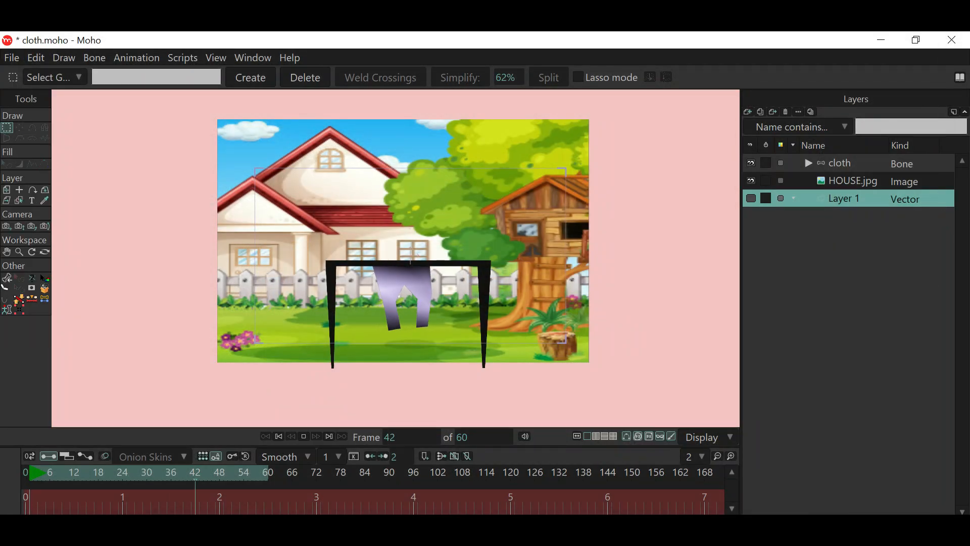
scroll(431, 334, up, 4)
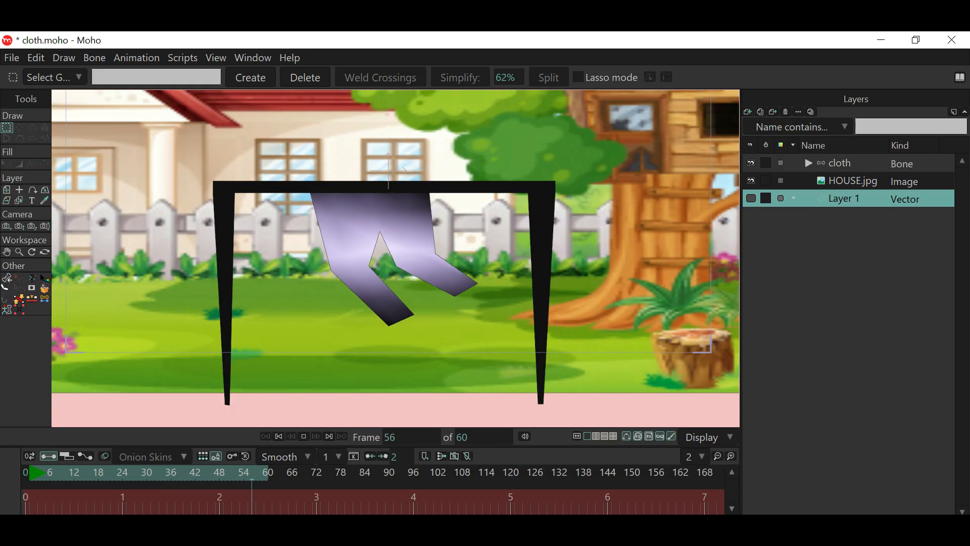
key(space)
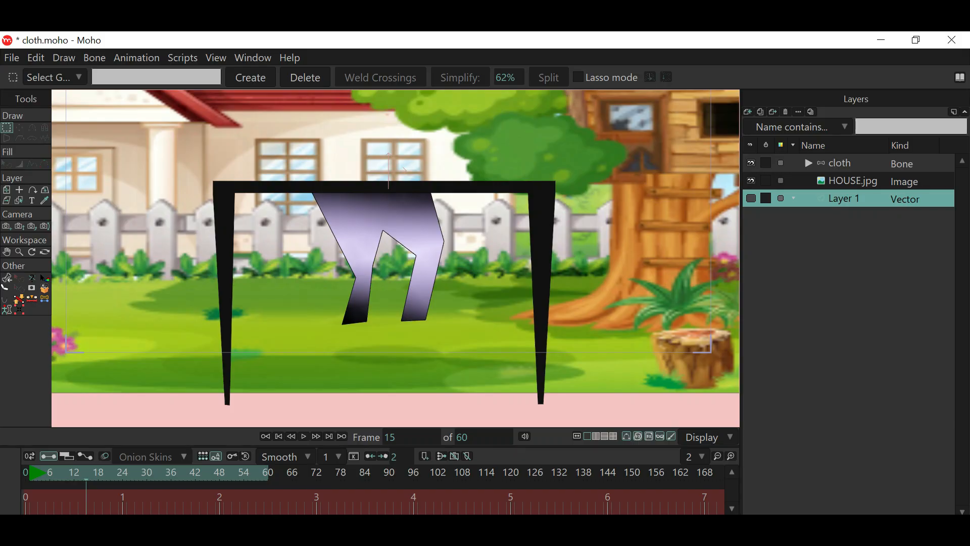
Save the cloth.moho project under its existing name.
click(12, 58)
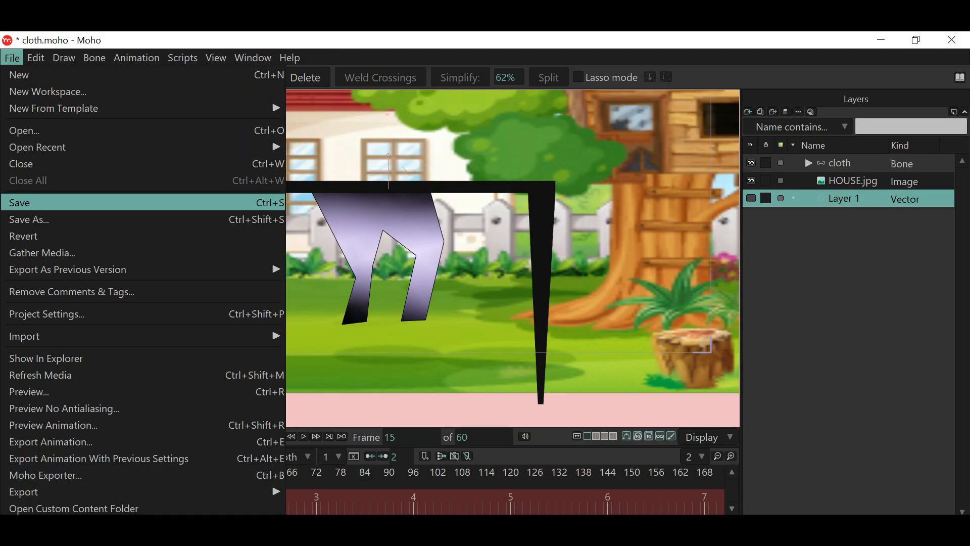
click(20, 202)
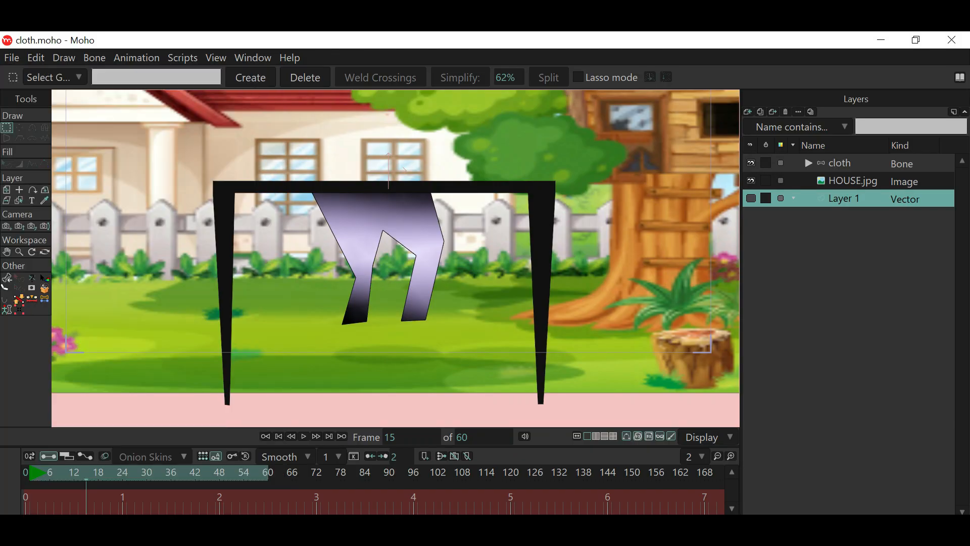